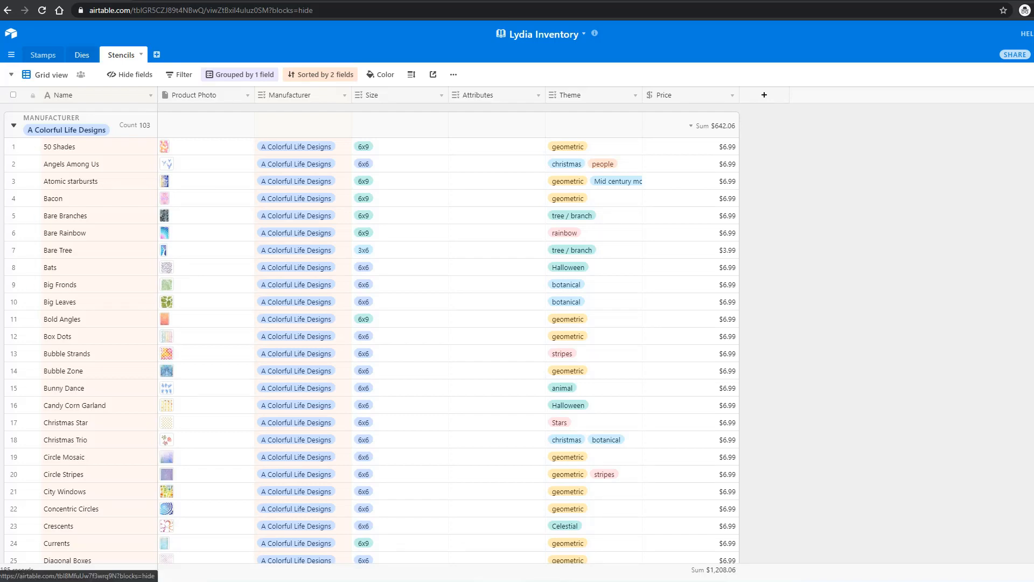
Inspect the matching product linked to the Celebrate you record in the Dies table, and open the Stamps table
click(82, 55)
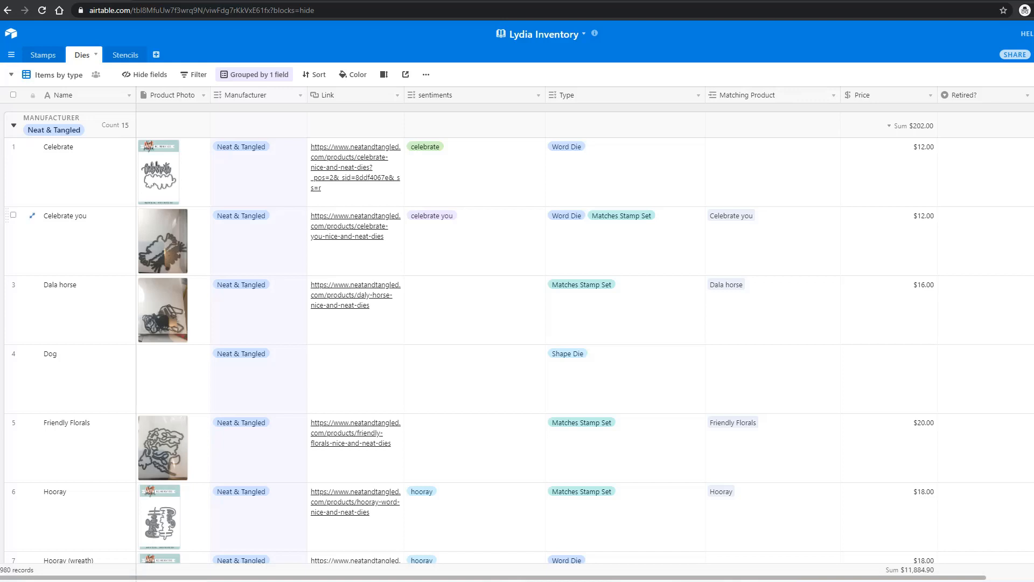
click(768, 237)
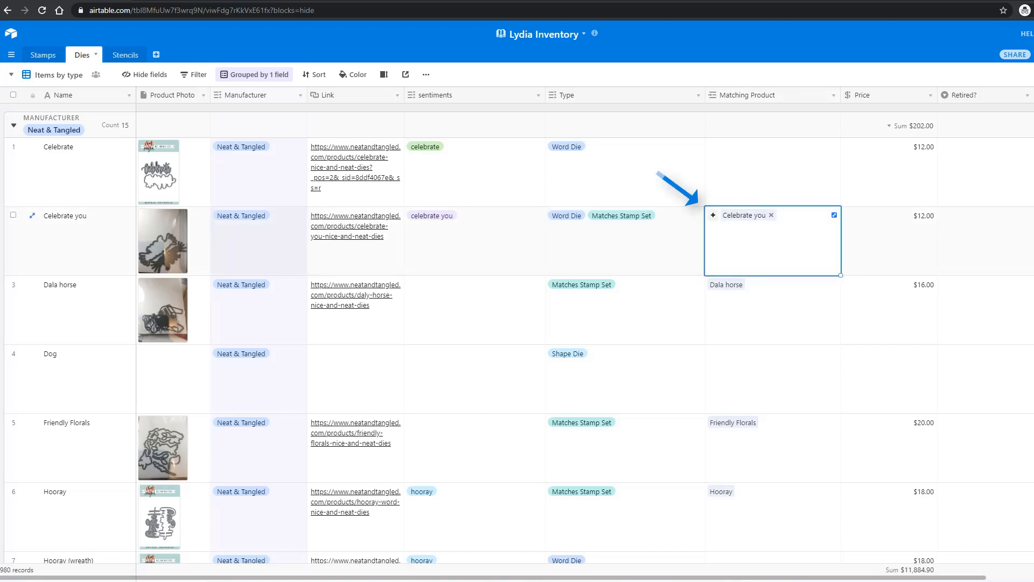
click(43, 54)
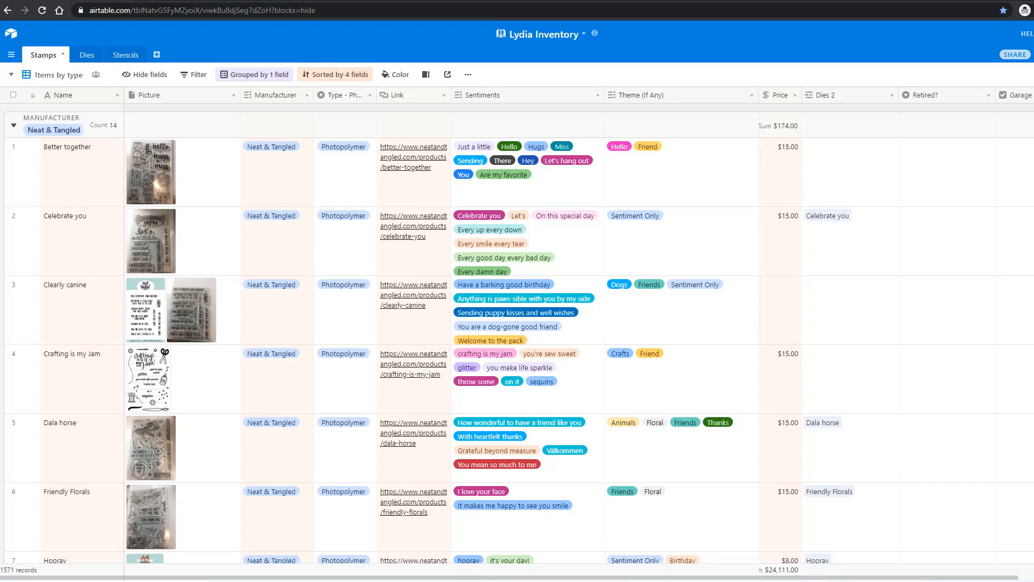
Add a filter to the Stamps table that checks whether the Sentiments field has any of the chosen options
click(194, 74)
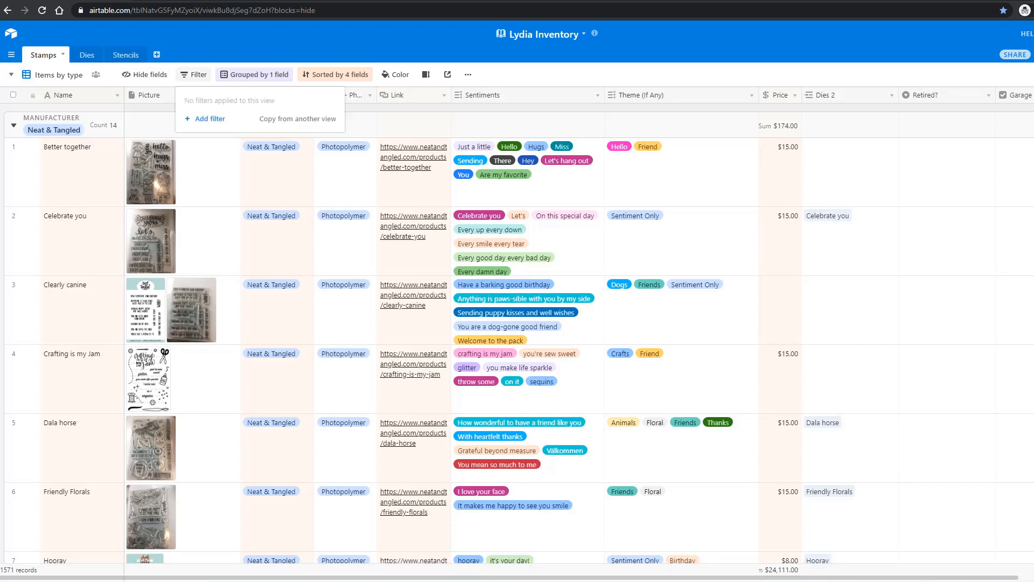
click(205, 119)
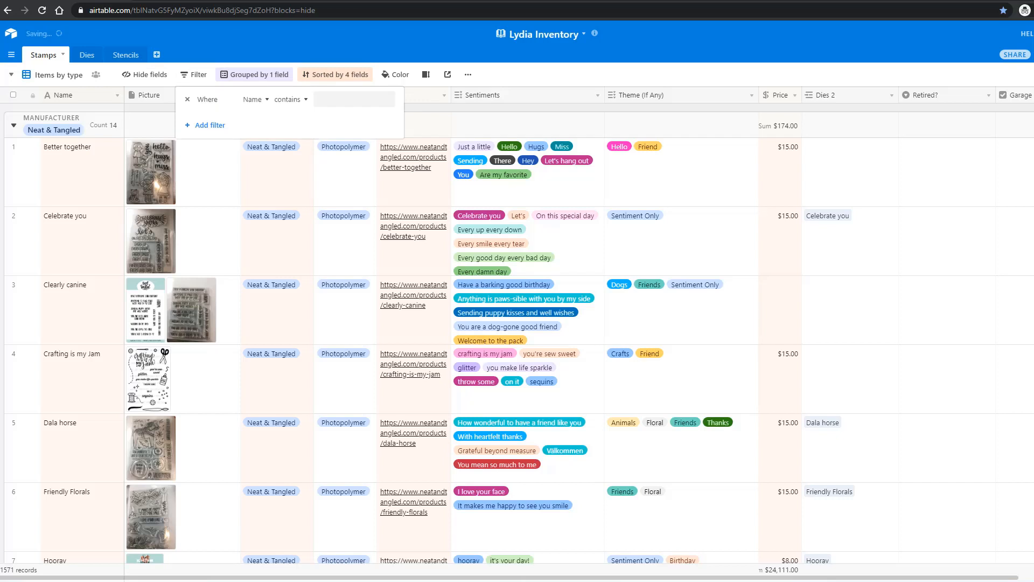
click(253, 100)
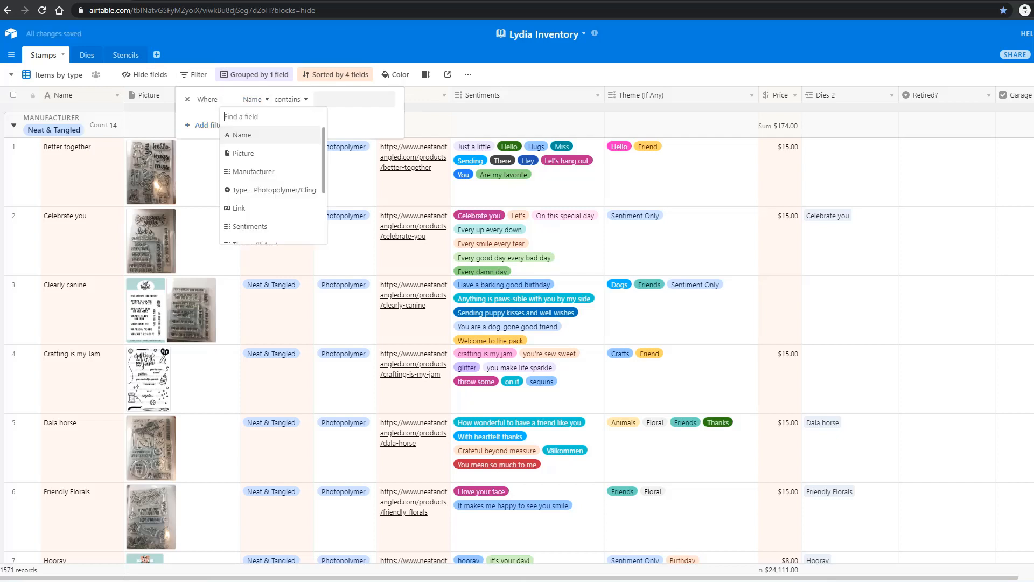
key(Down)
key(Down)
key(Down)
key(Down)
key(Down)
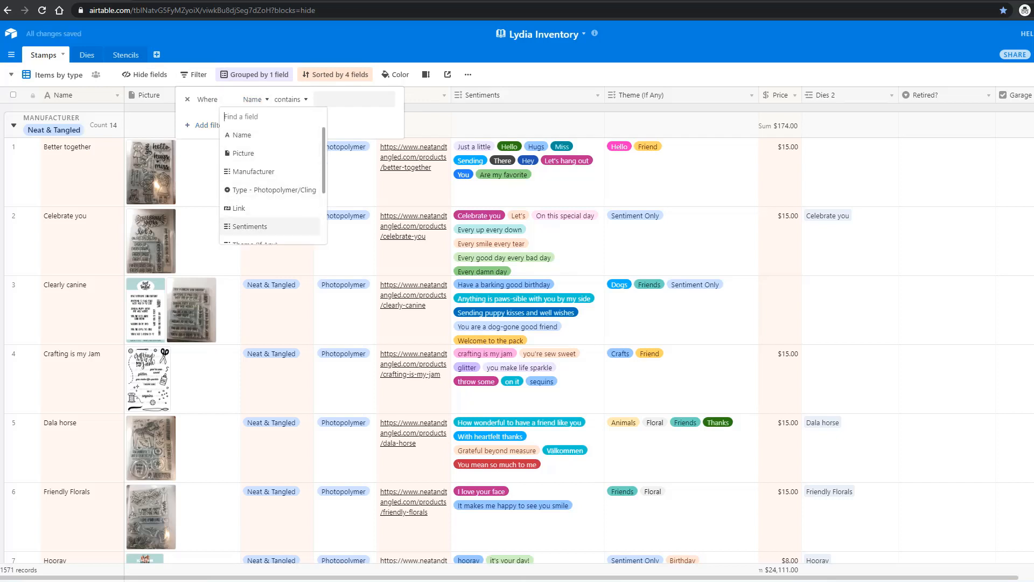
key(Return)
key(Tab)
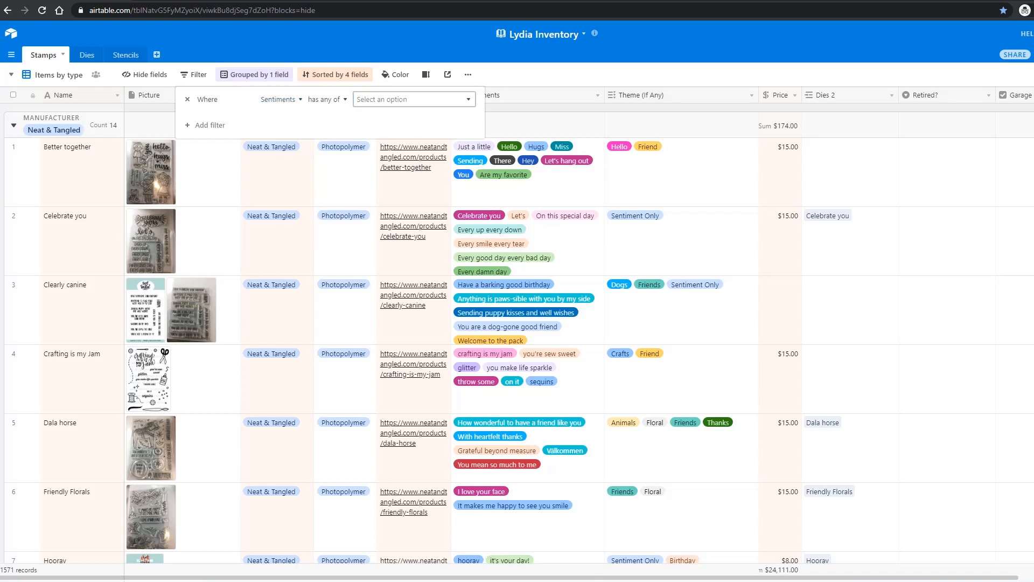
Set the Sentiments filter to the sunshine option and look through the matching stamp sets
click(414, 99)
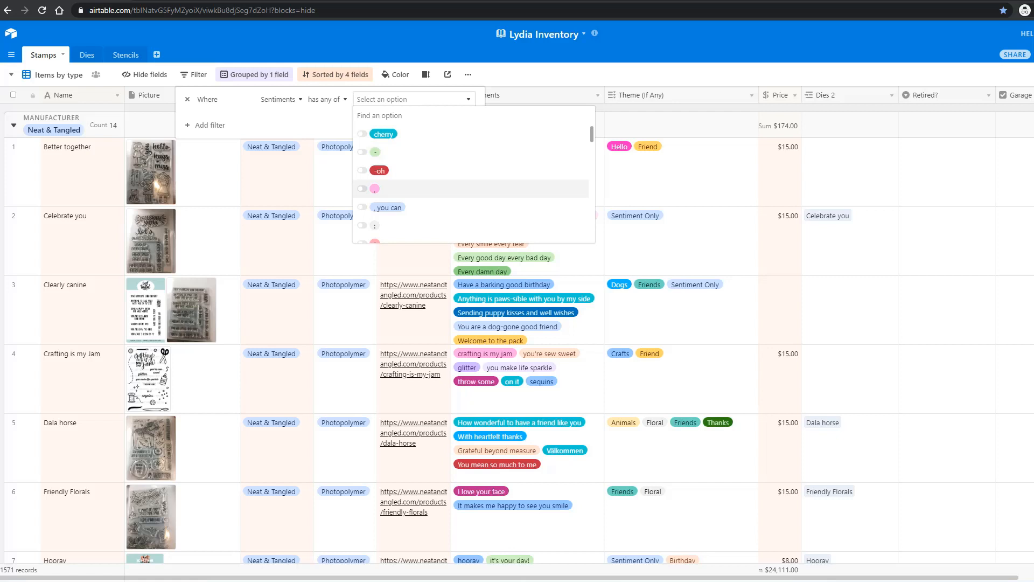
text(sunshi)
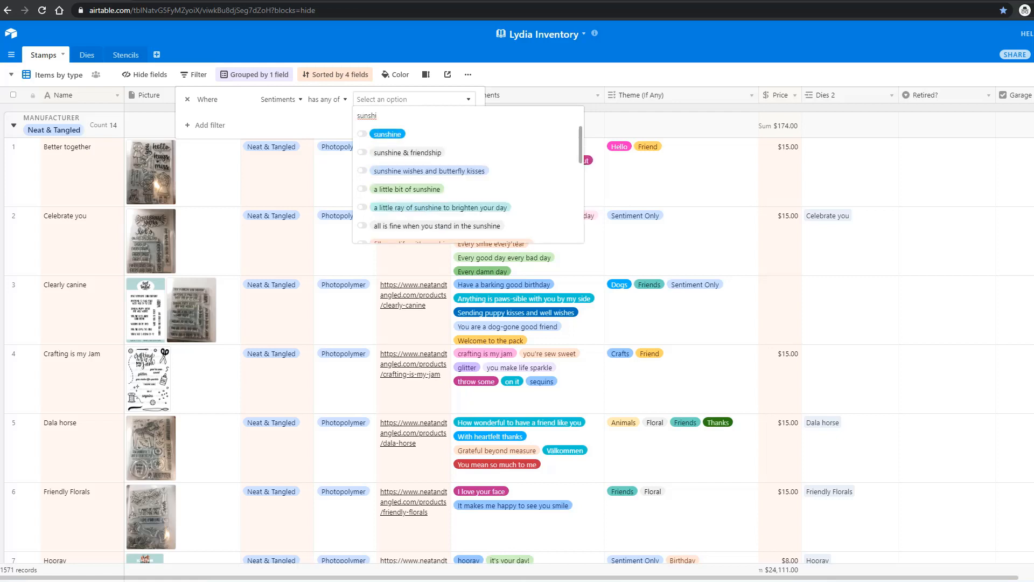
key(Return)
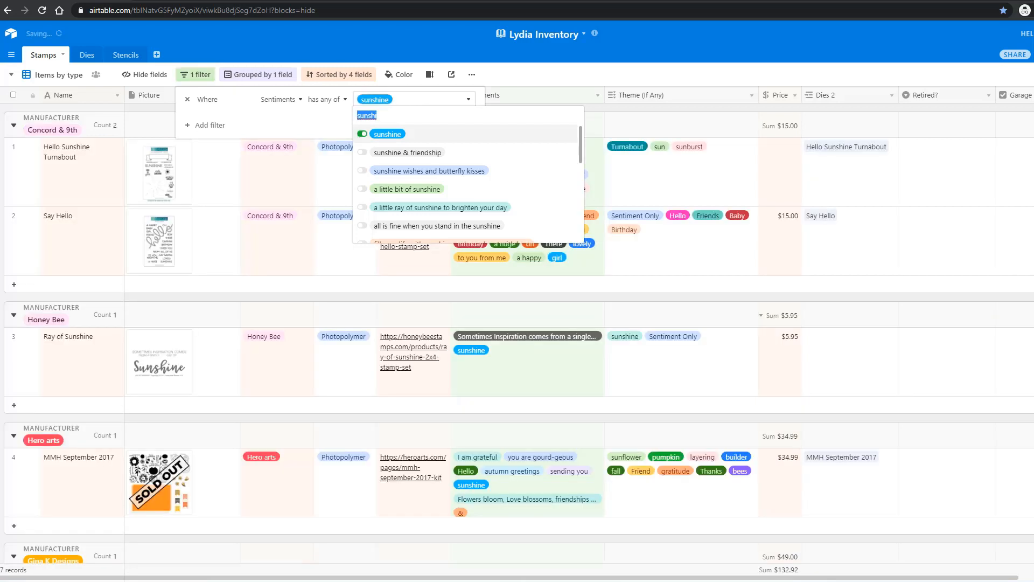
key(Escape)
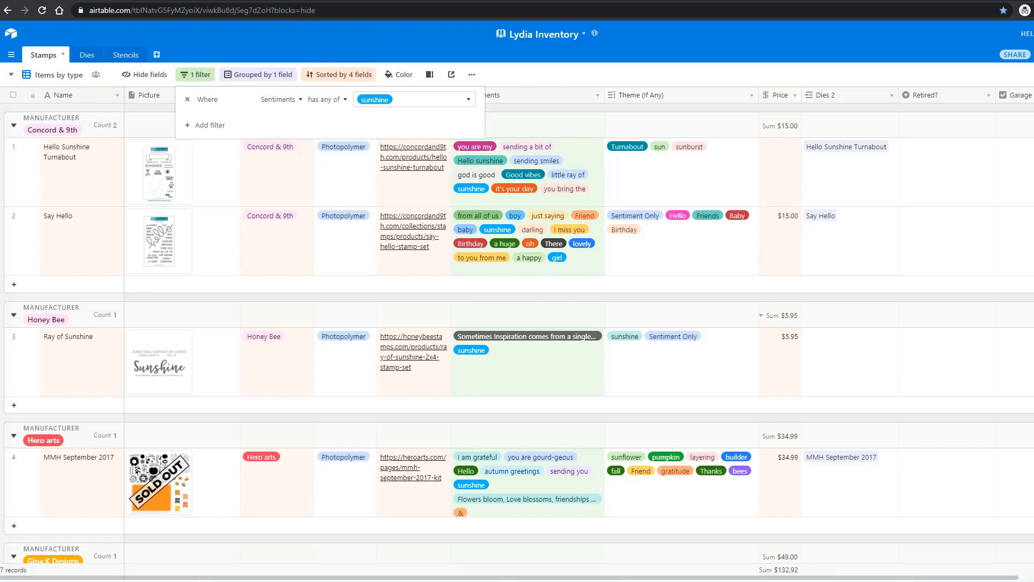
key(Escape)
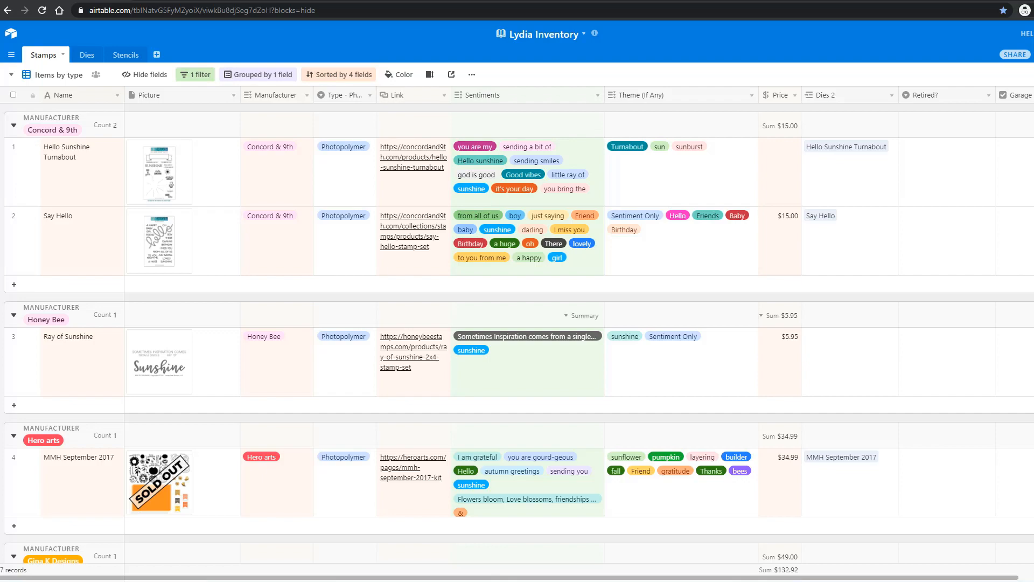
scroll(517, 334, down, 3)
scroll(517, 334, down, 5)
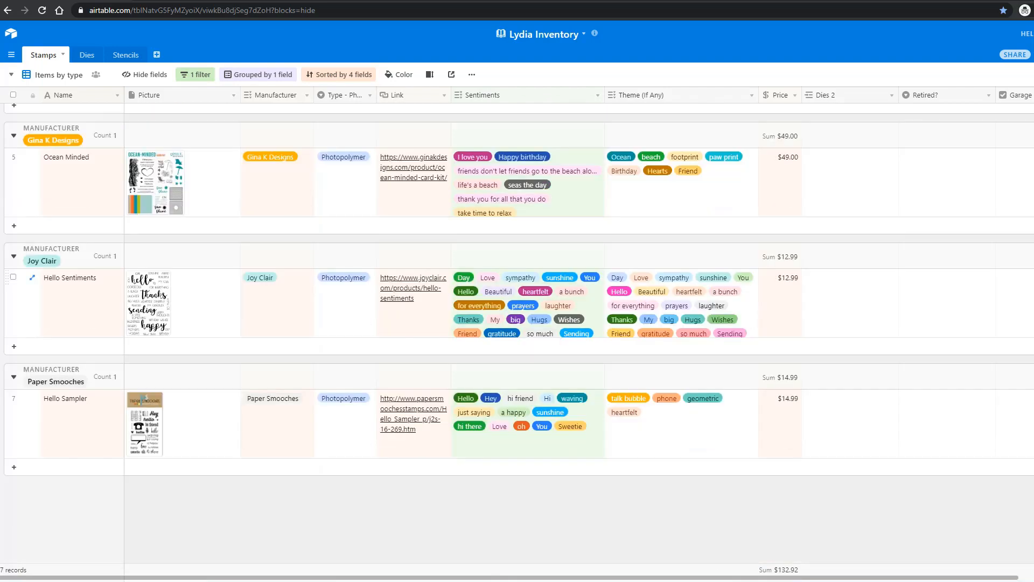
scroll(517, 334, up, 7)
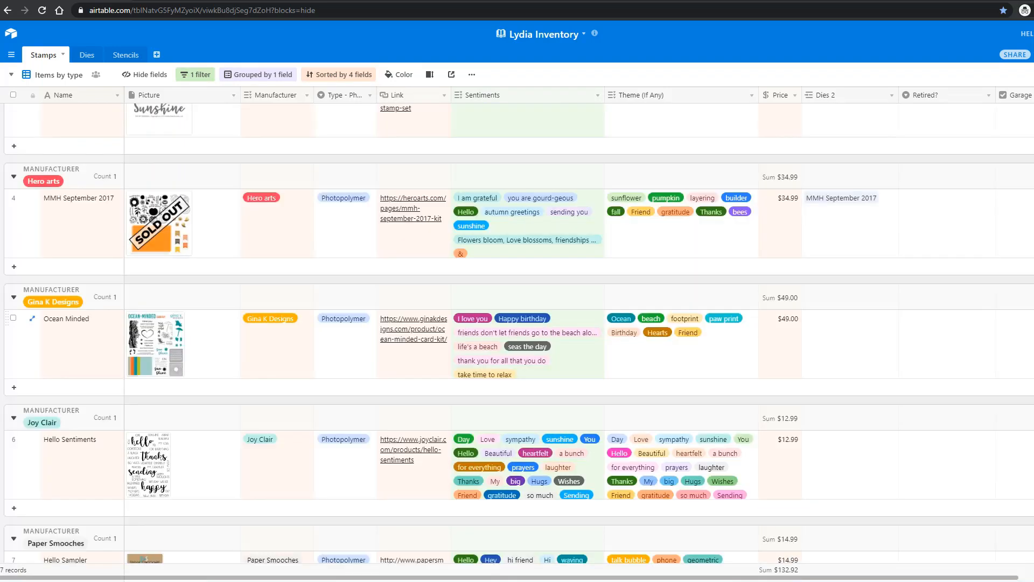
scroll(517, 334, up, 1)
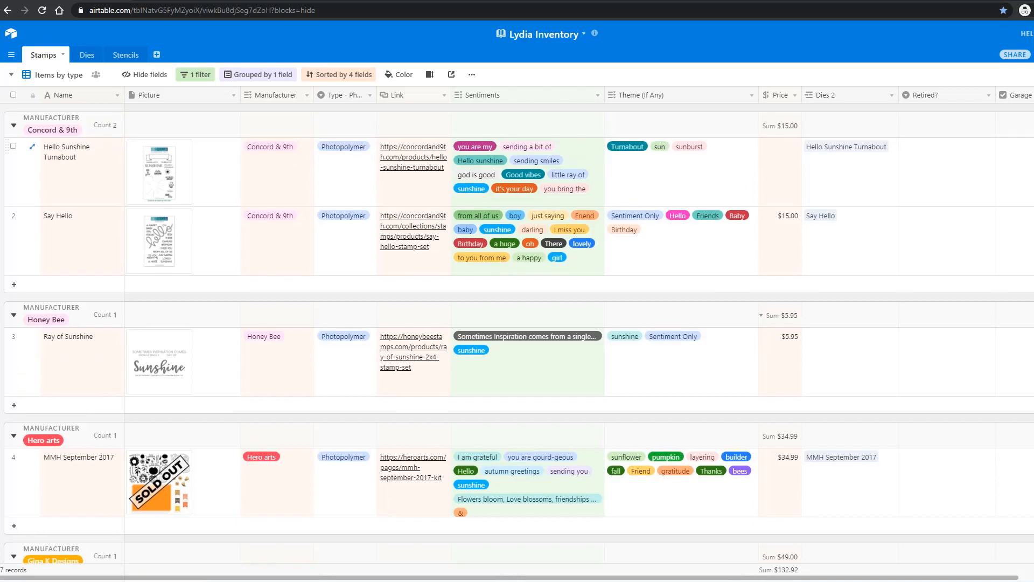
Change the Stamps filter to use the Theme (If Any) field instead of Sentiments
click(195, 75)
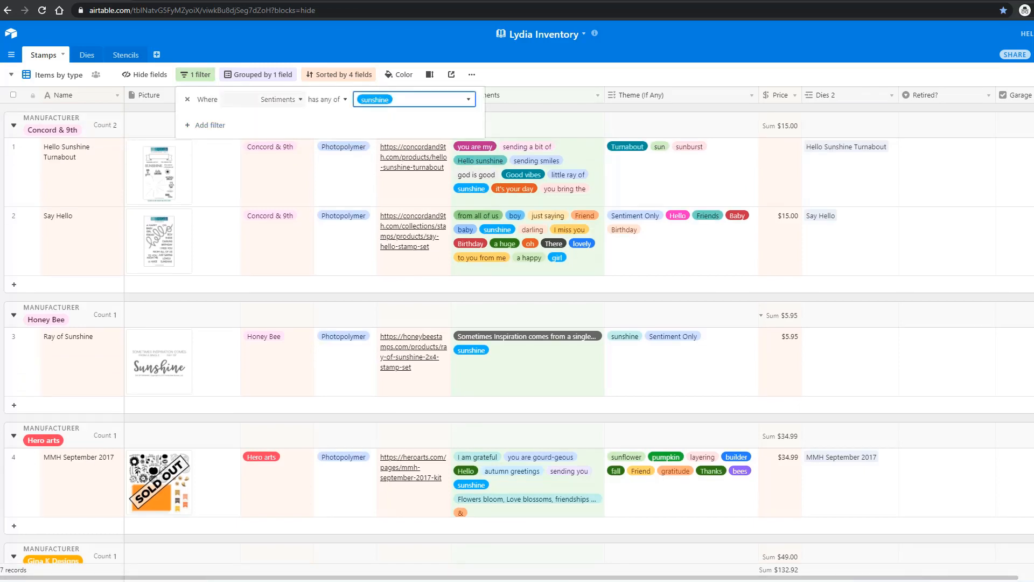
click(281, 100)
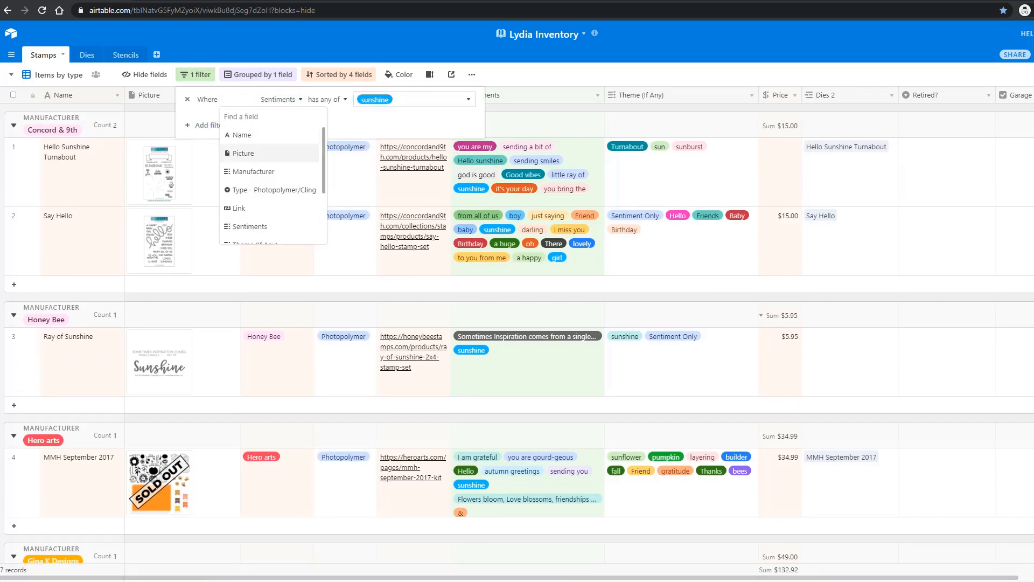
scroll(272, 172, down, 1)
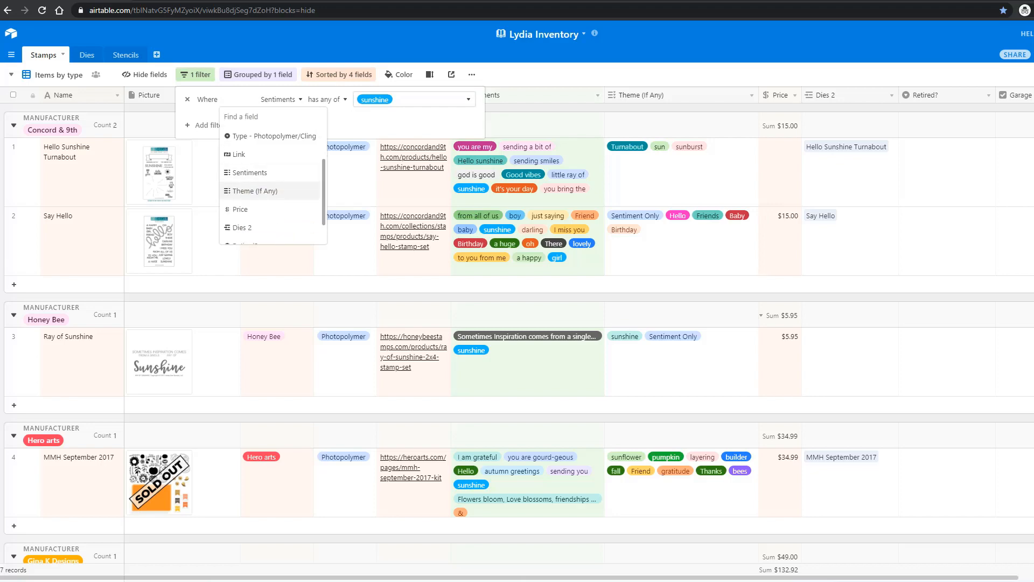
click(253, 191)
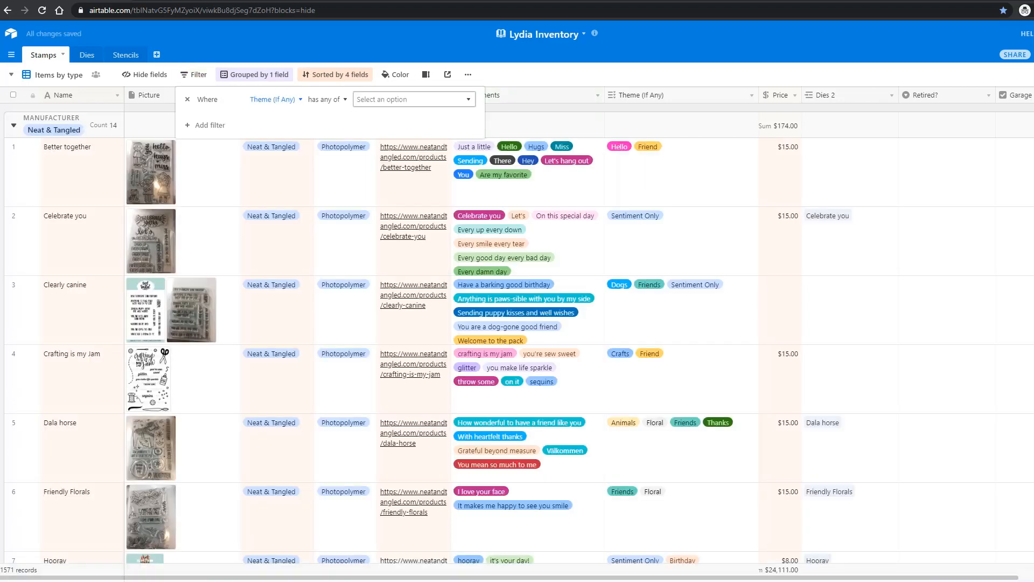
Filter the stamps by the Christmas theme and browse the matching stamp sets
click(414, 99)
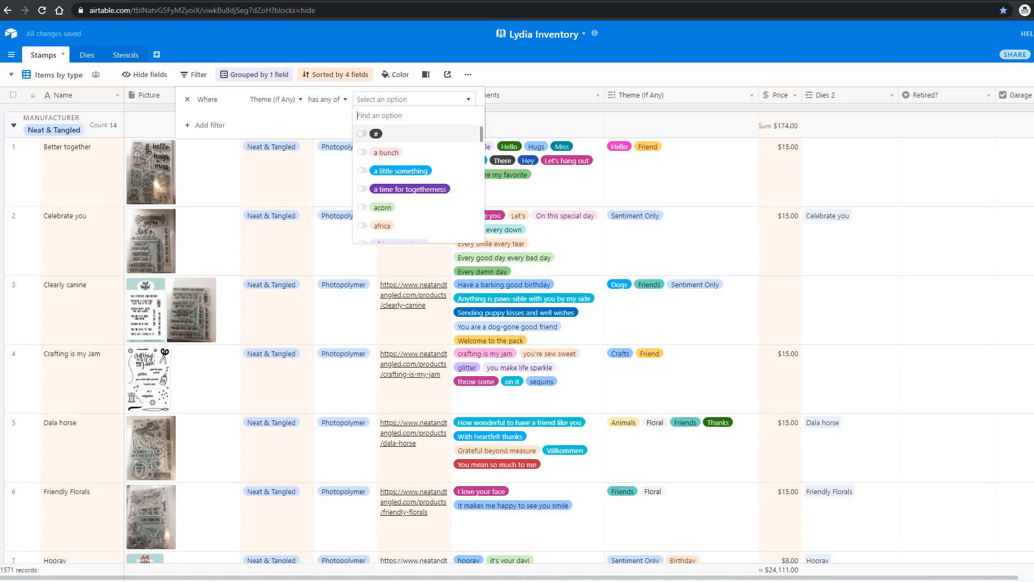
text(christ)
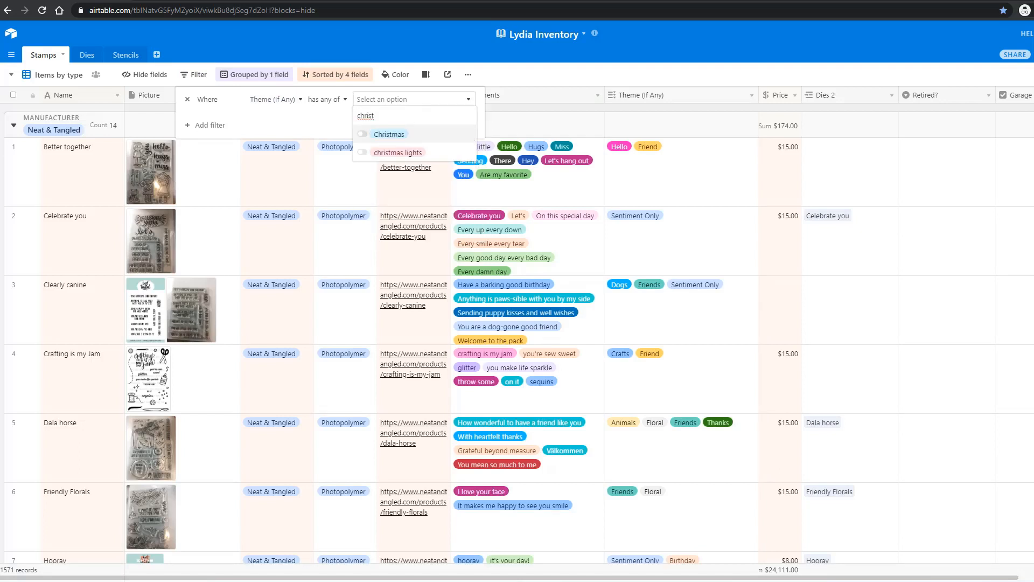
key(Return)
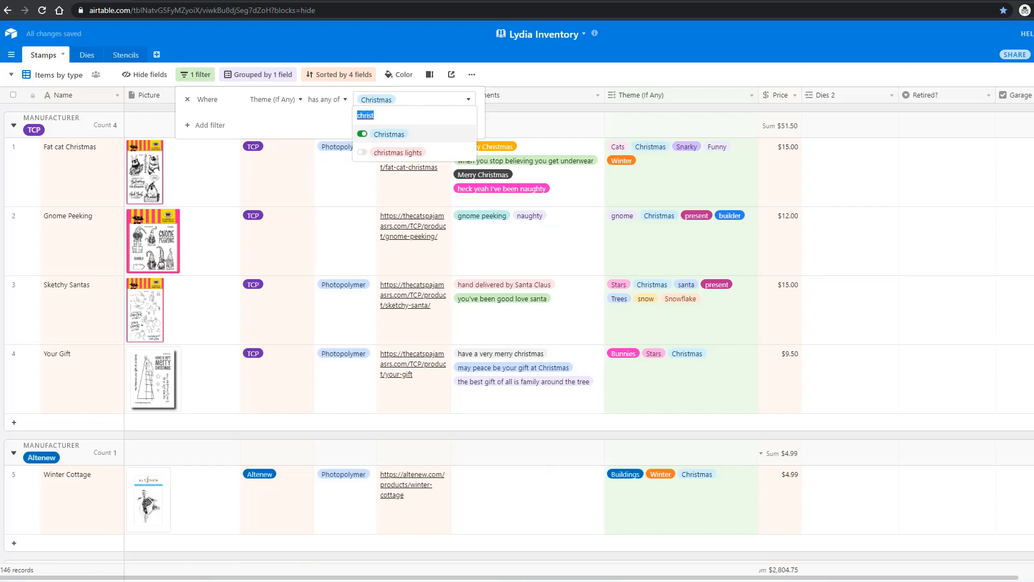
key(Escape)
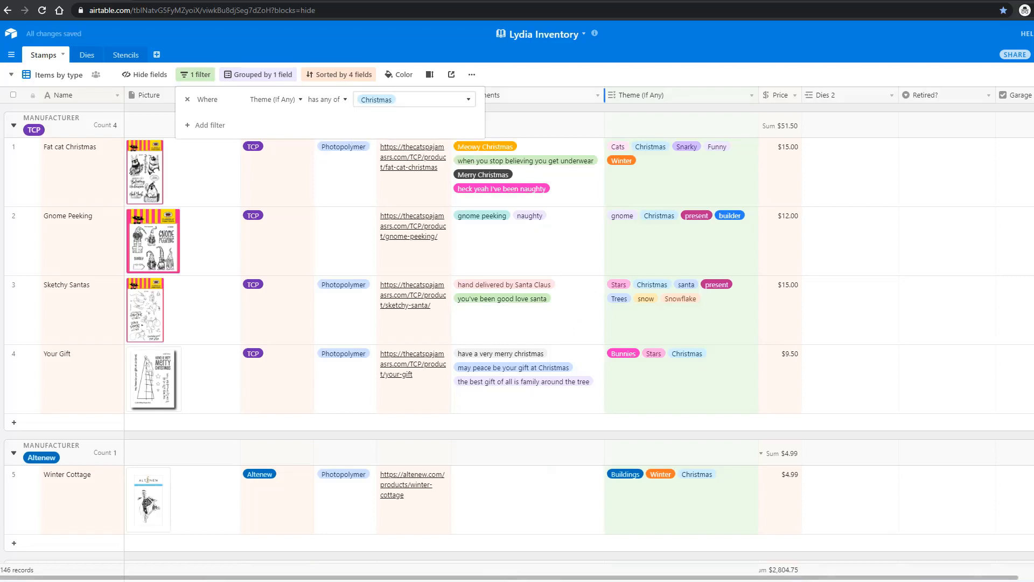
key(Escape)
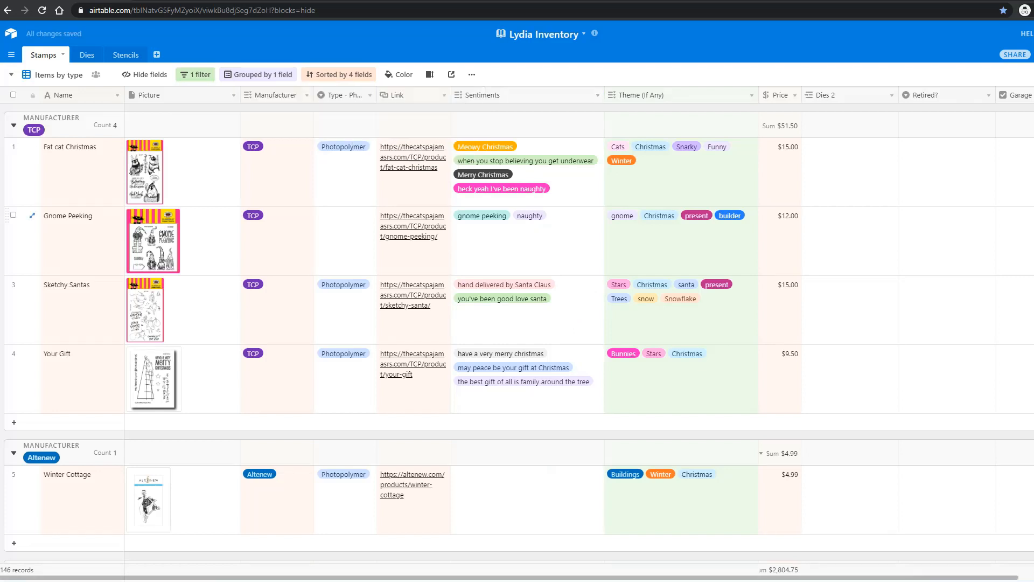
scroll(517, 323, down, 8)
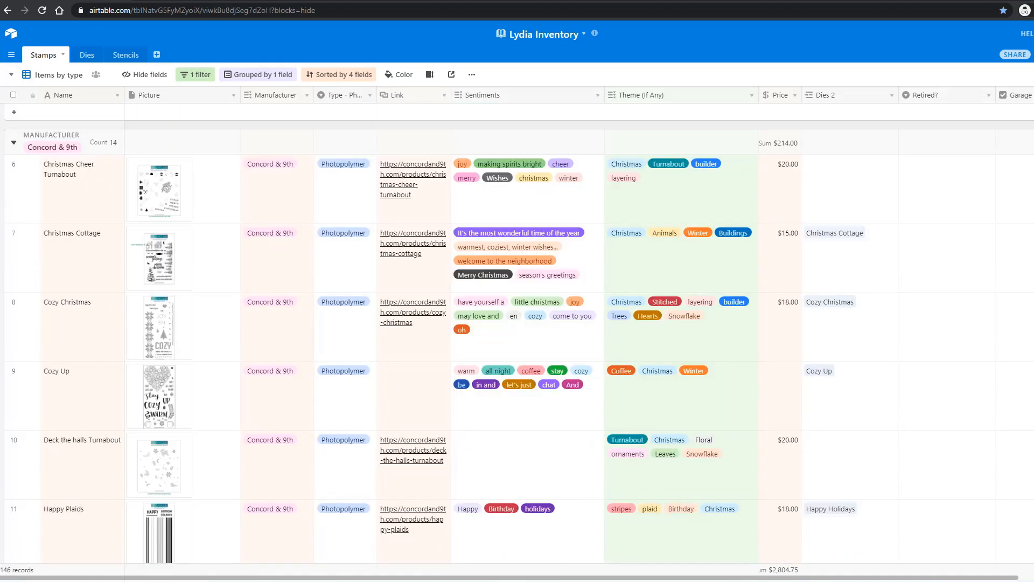
scroll(517, 232, down, 3)
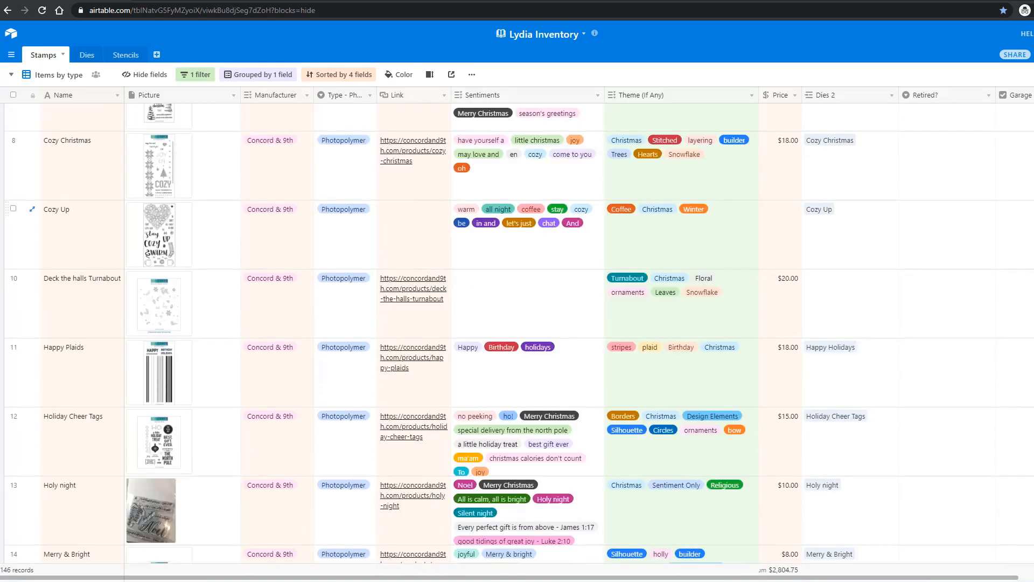
scroll(518, 302, down, 2)
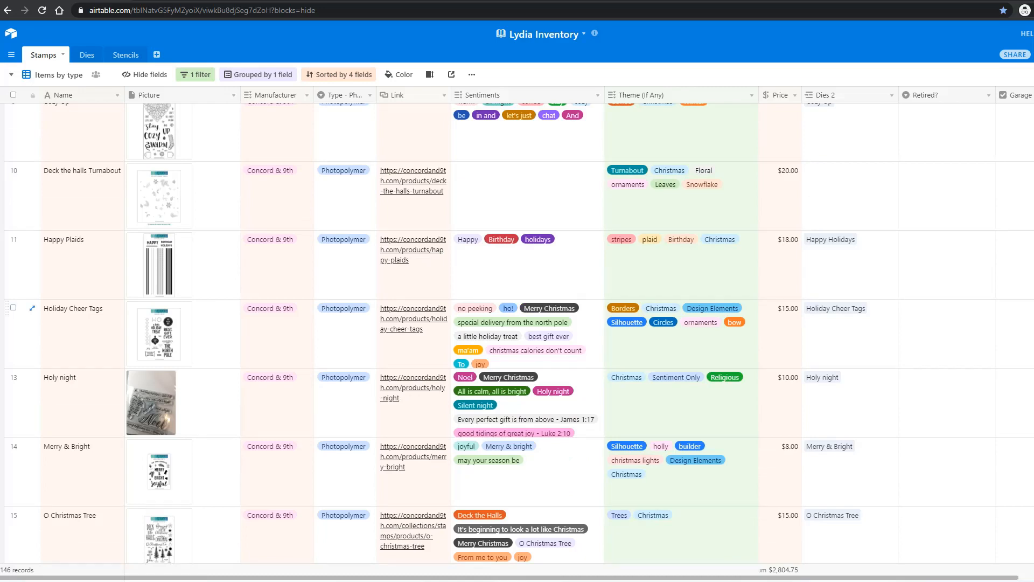
scroll(517, 323, up, 12)
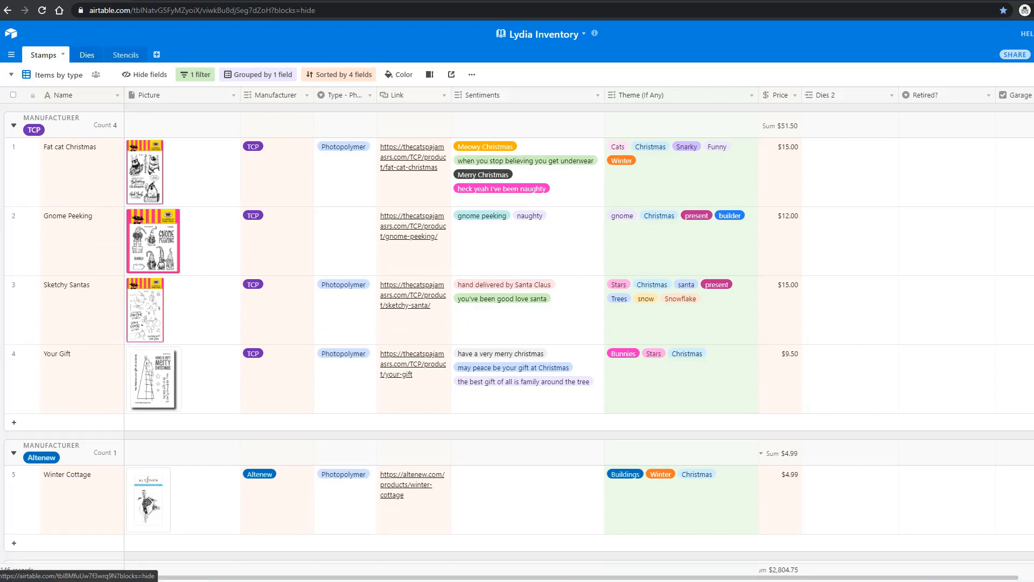
Add a filter to the Dies table that checks whether the Type field has any of the chosen options
click(84, 55)
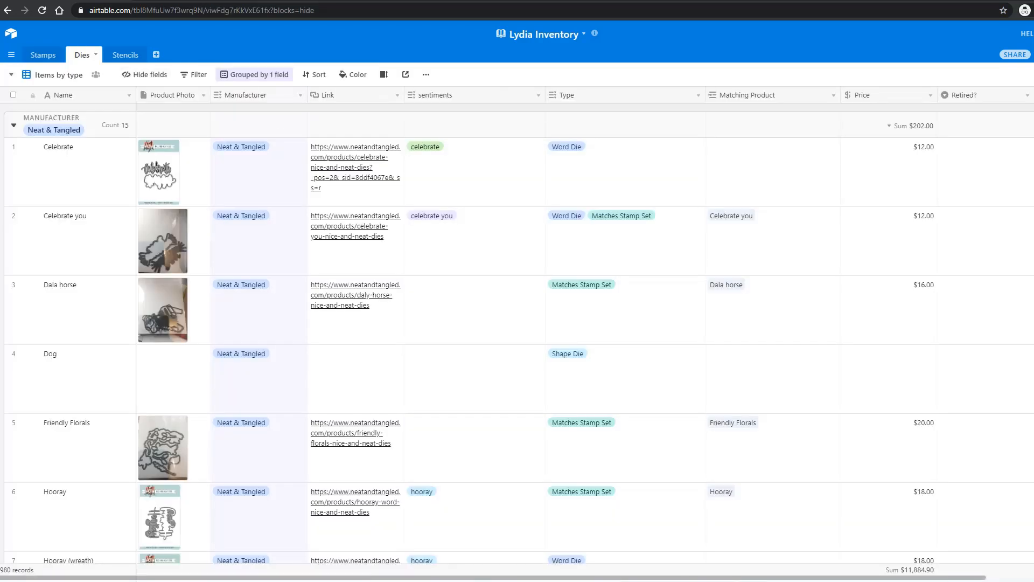
click(195, 74)
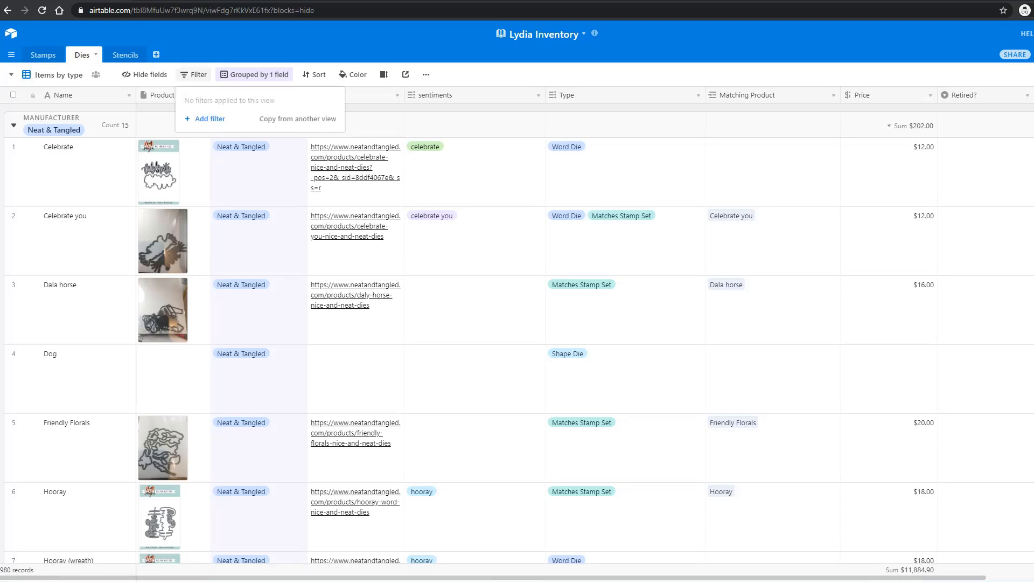
click(204, 119)
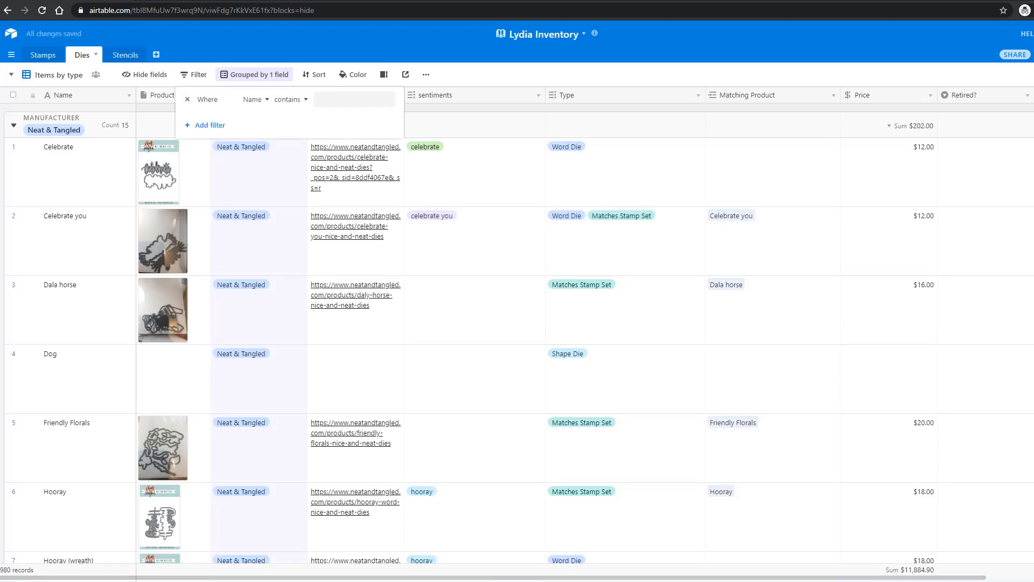
click(254, 99)
scroll(262, 177, down, 3)
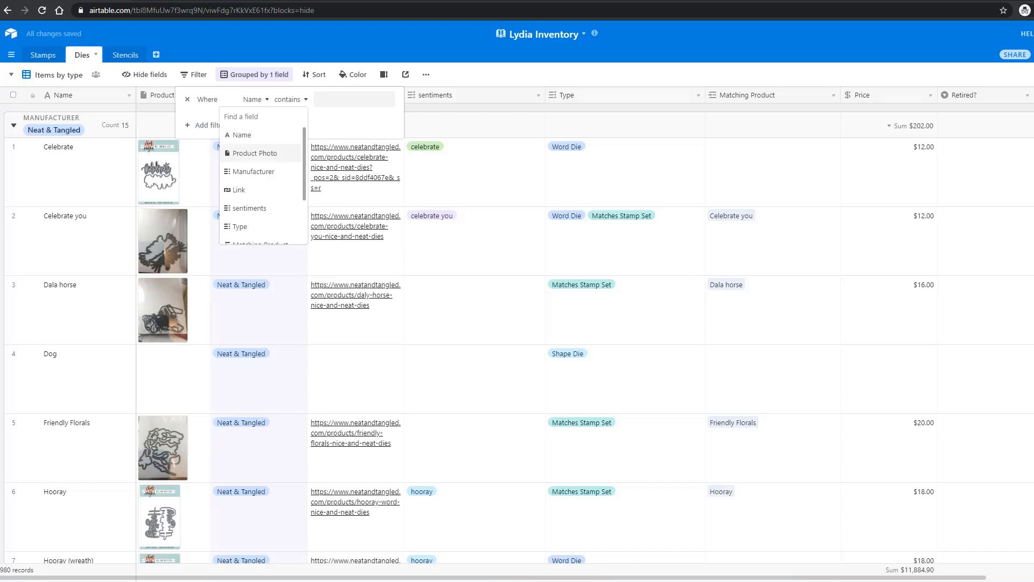
click(240, 172)
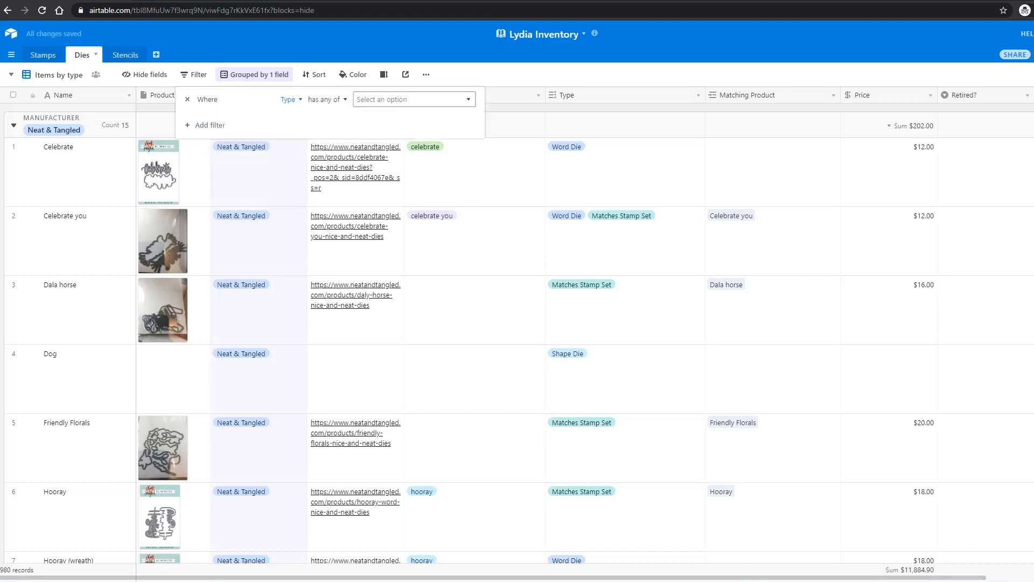
Set the Dies table's Type filter to the Word Die option and look over the matching dies
click(410, 99)
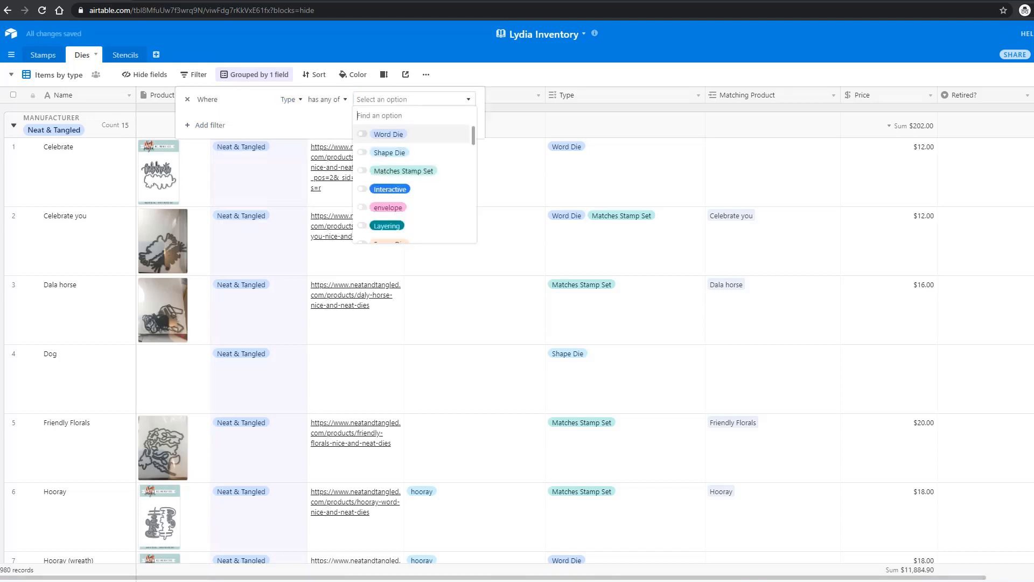
click(388, 134)
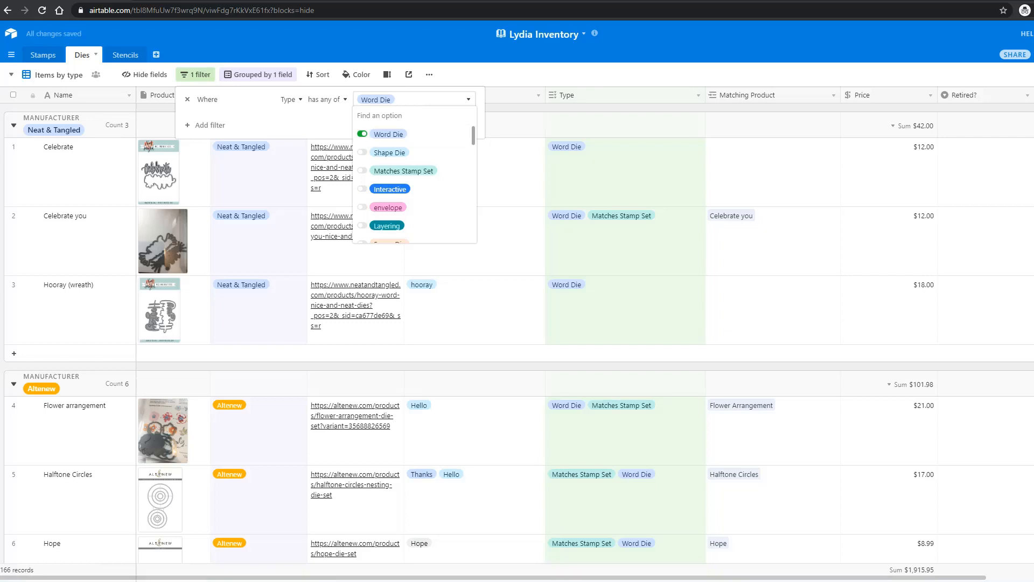
click(609, 125)
click(608, 125)
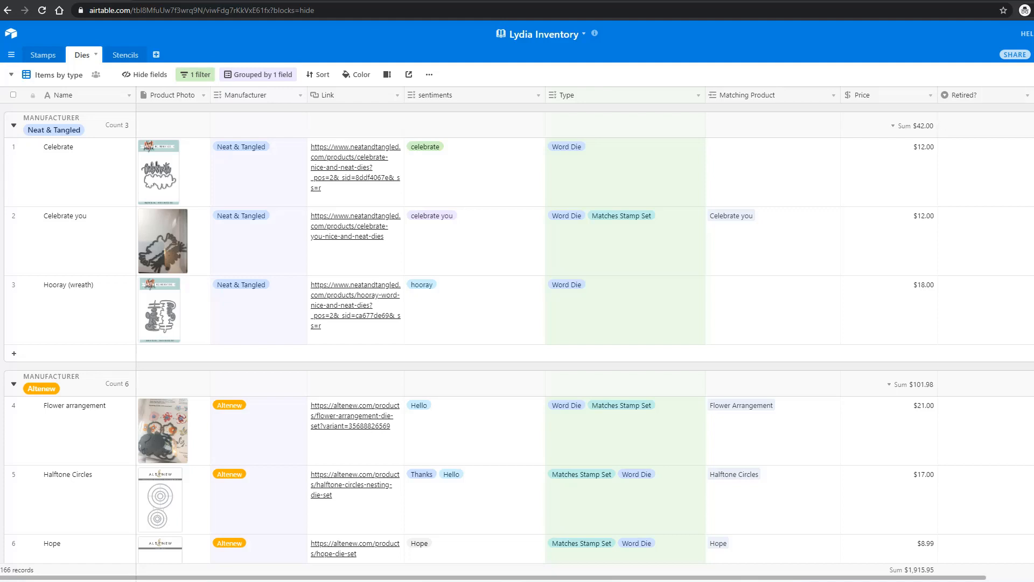
Remove the Type filter from the Dies table and the Theme (If Any) filter from the Stamps table
click(196, 75)
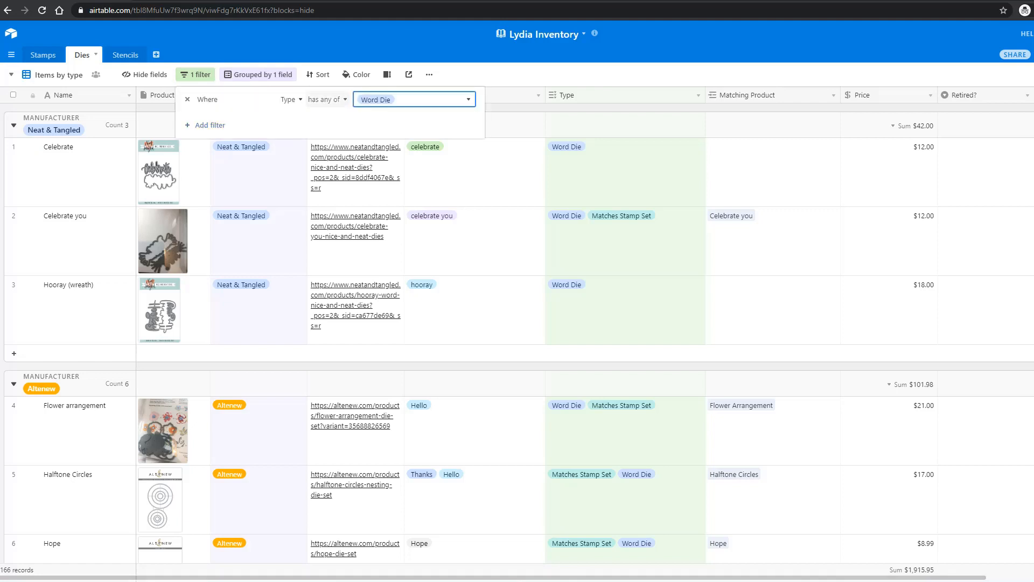
click(187, 100)
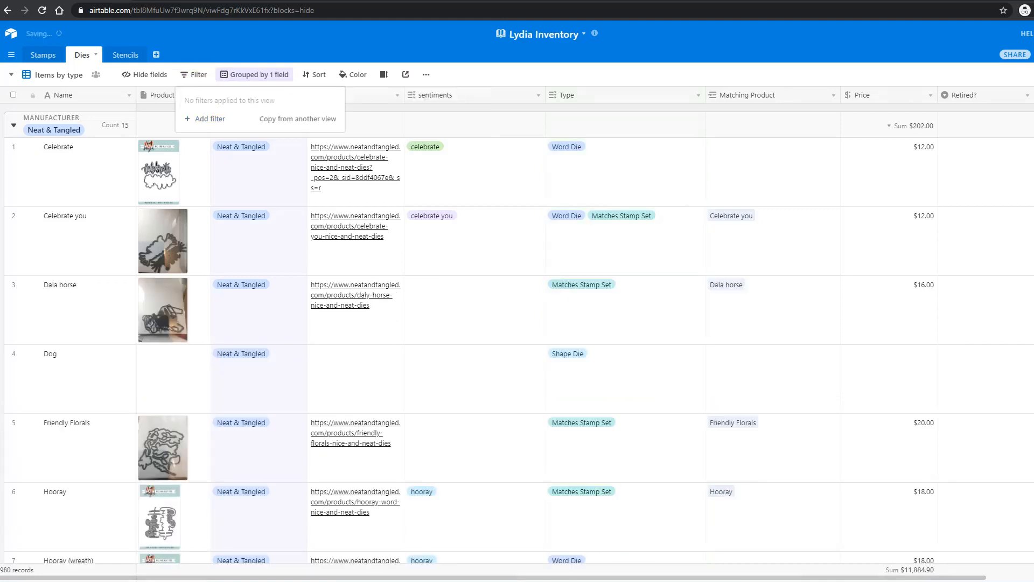
click(43, 55)
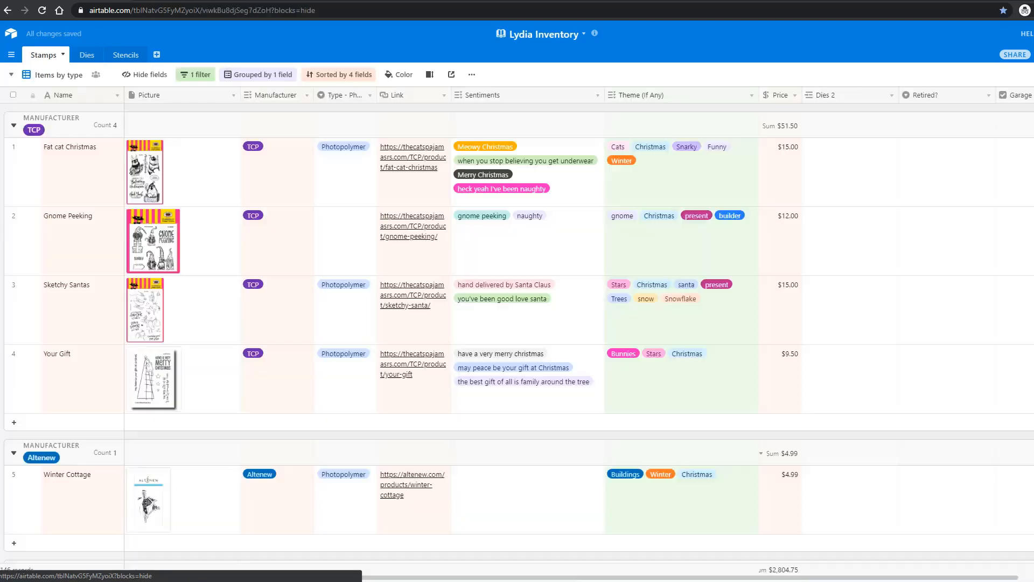
click(195, 75)
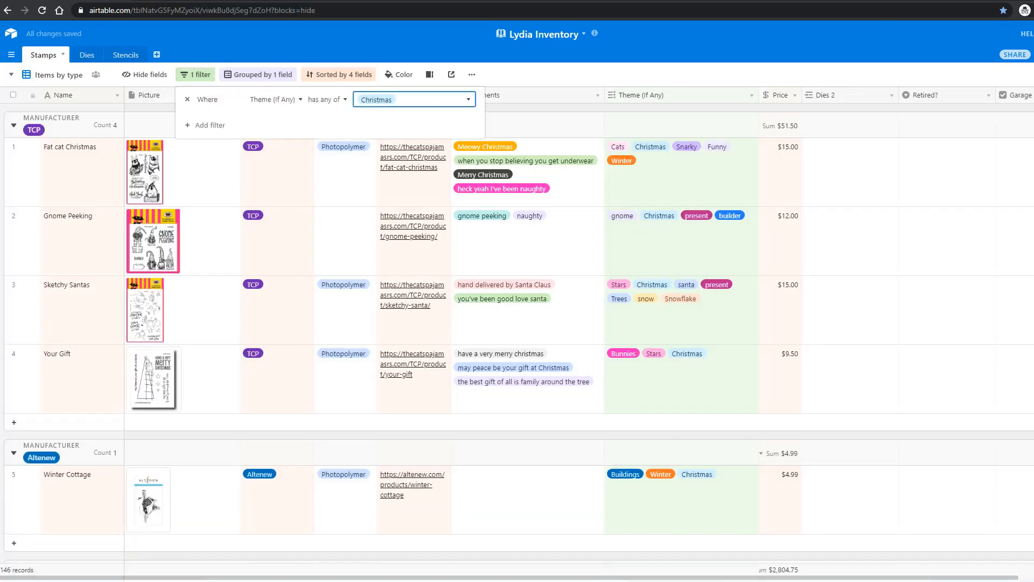
click(187, 100)
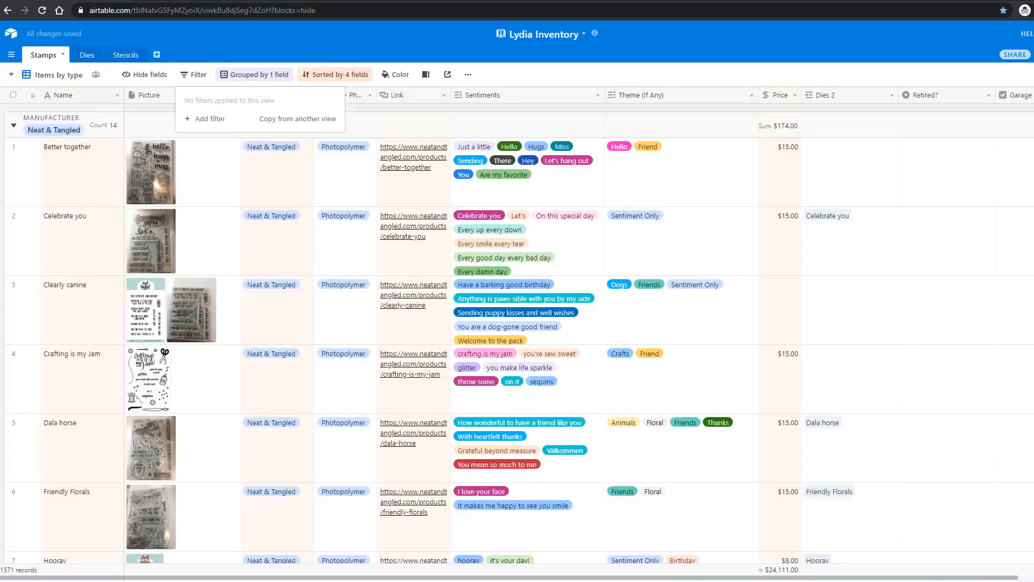
key(Escape)
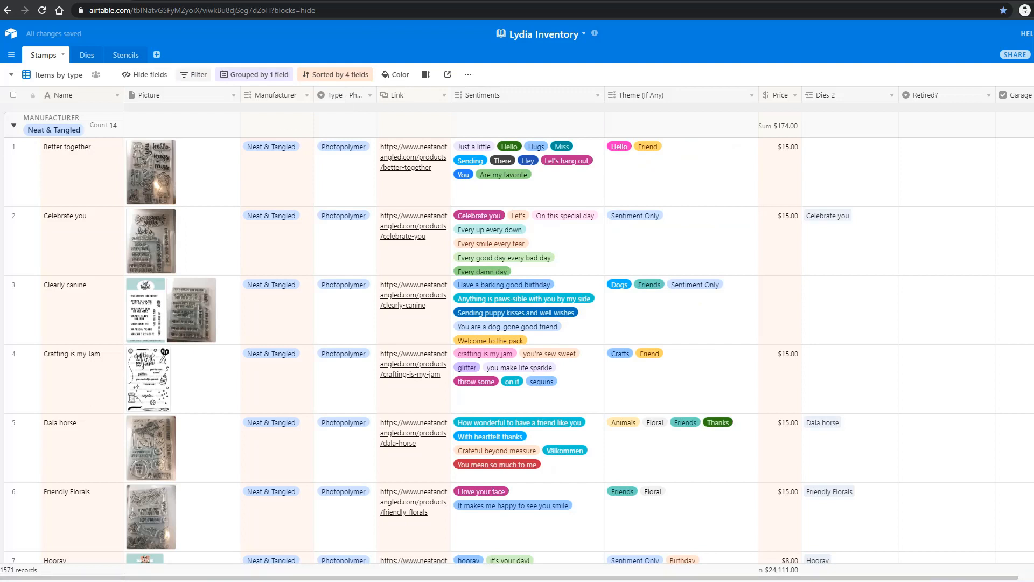
Filter the Stamps table to records whose Dies 2 field is not empty
click(194, 74)
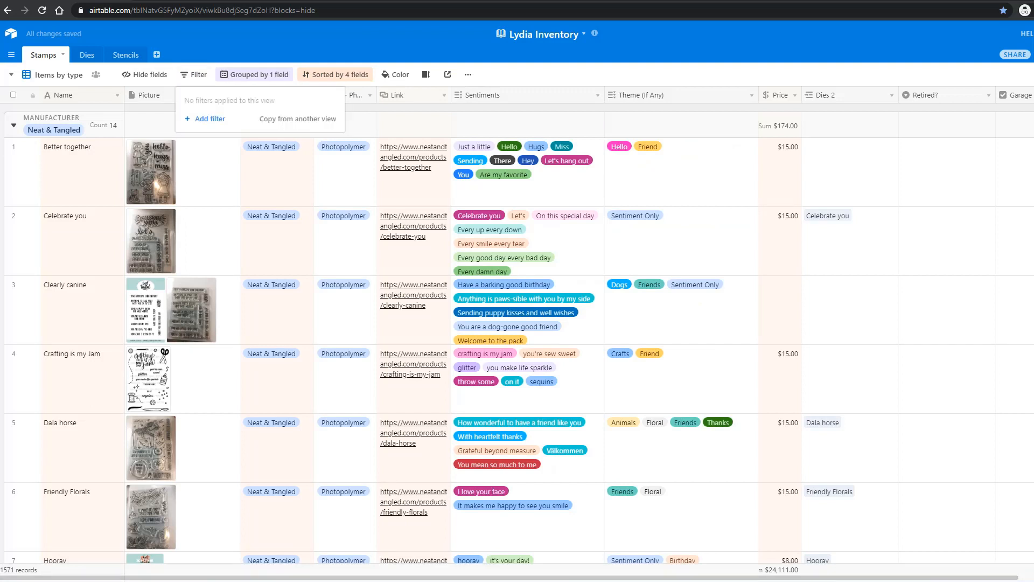
click(205, 118)
click(252, 99)
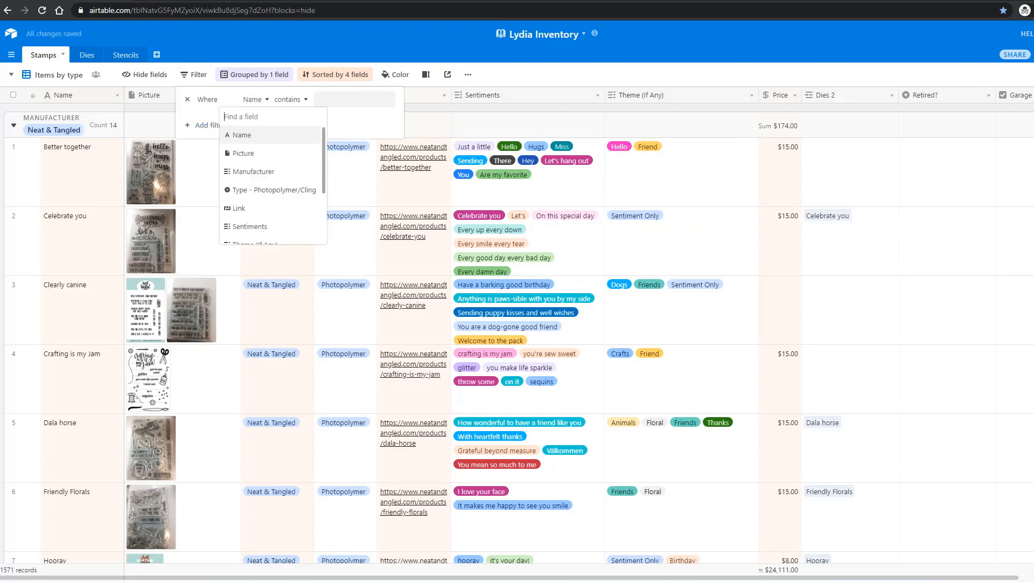
scroll(272, 178, down, 3)
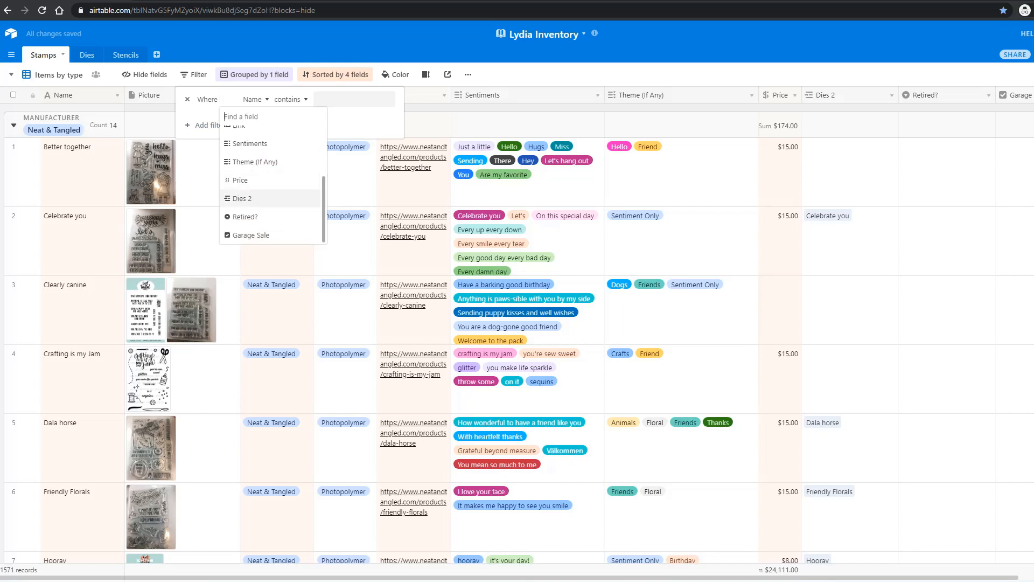
click(237, 199)
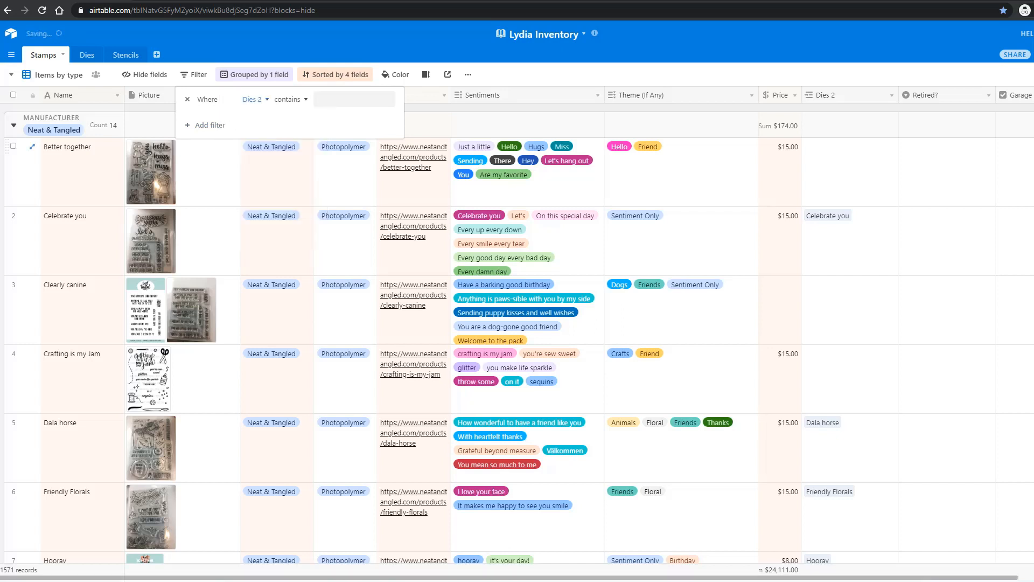
click(354, 100)
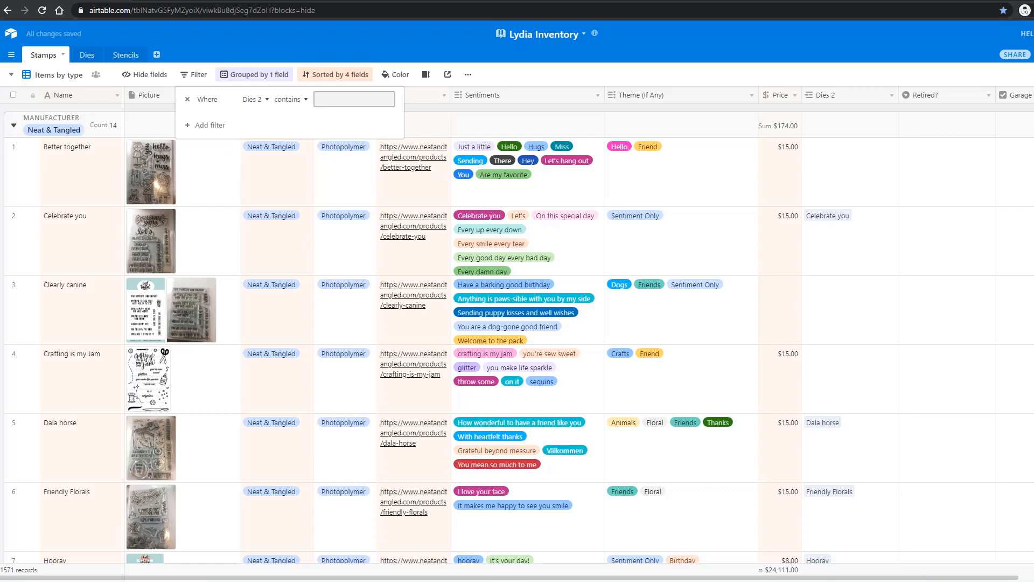
click(291, 99)
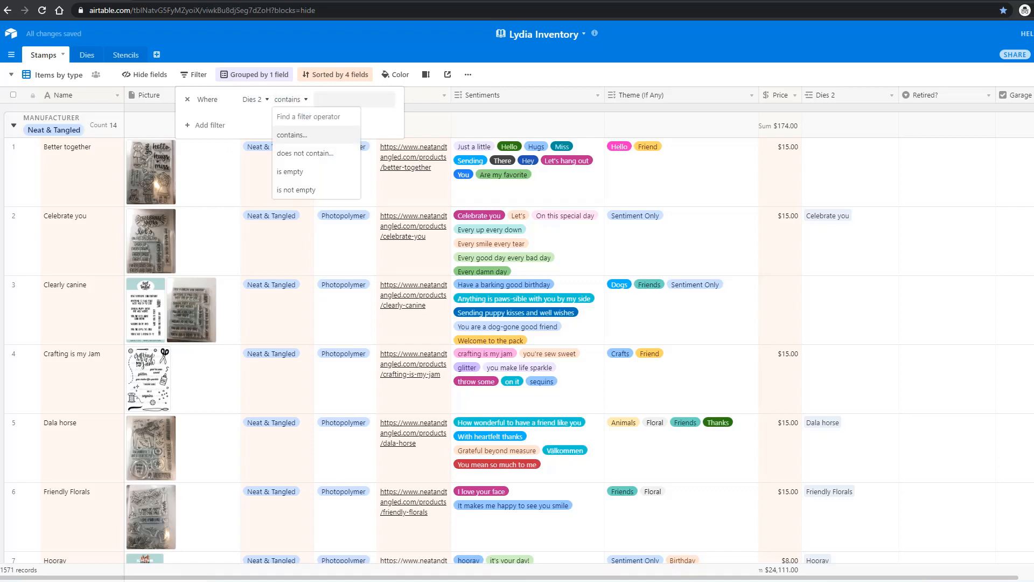
click(296, 190)
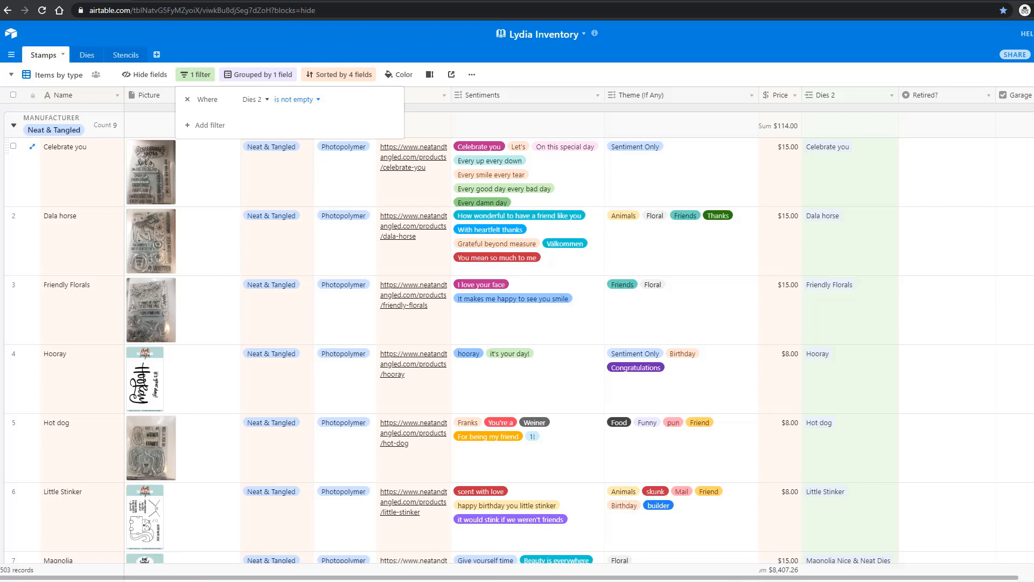
key(Escape)
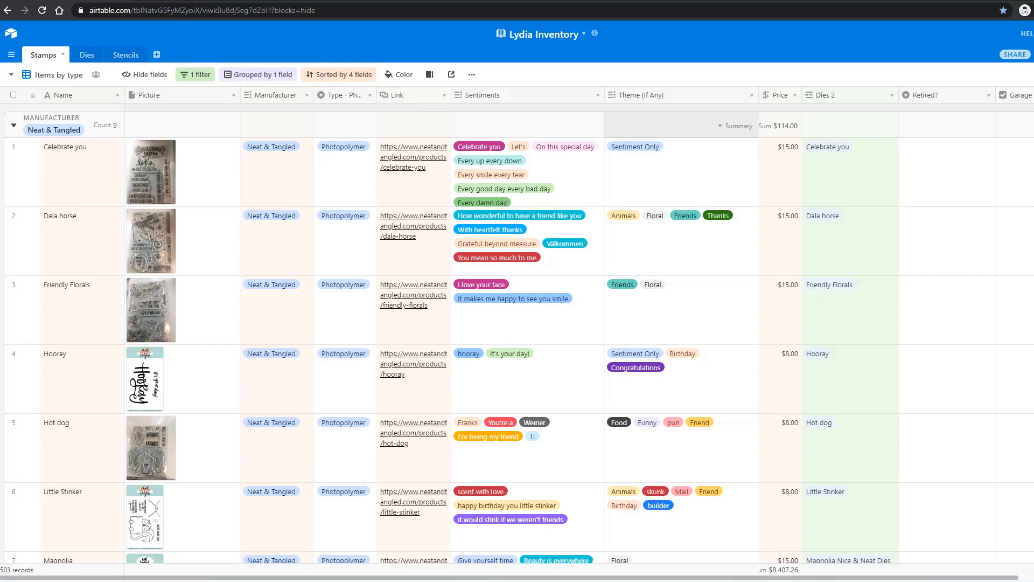
key(XF86AudioLowerVolume)
Create a new base from scratch in the Understand Blue workspace and name it "Sample Stamp Inventory"
mouse_move(405, 581)
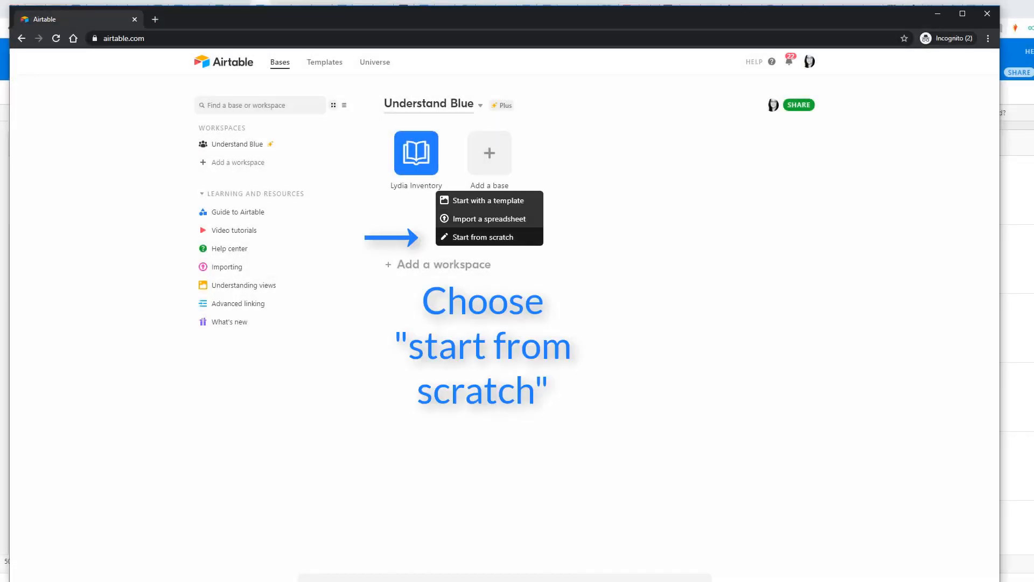
click(483, 237)
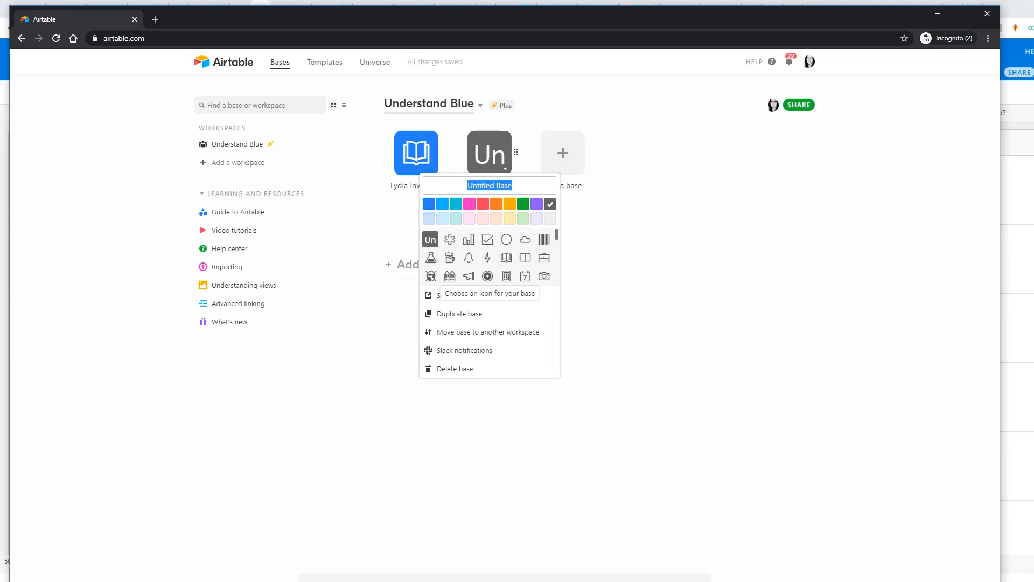
text(Stamp Inv)
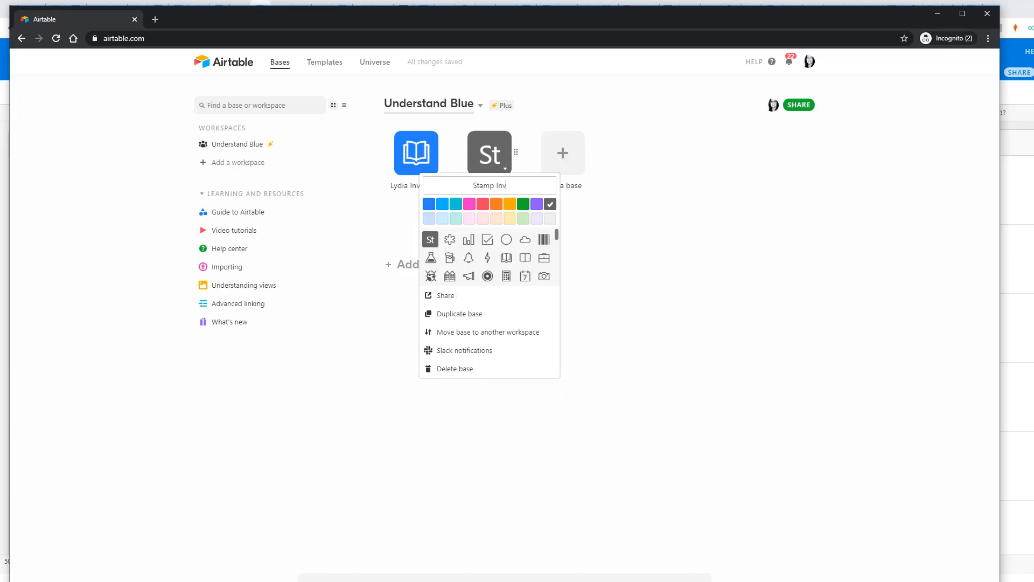
text(entor)
key(BackSpace)
key(BackSpace)
key(BackSpace)
key(BackSpace)
key(BackSpace)
key(BackSpace)
key(BackSpace)
text(Sample )
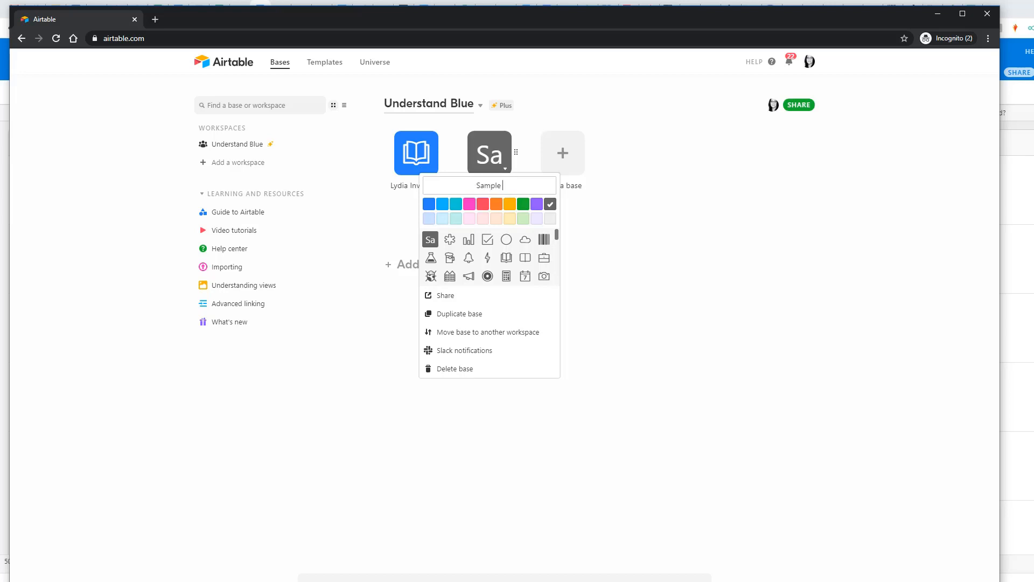
text(Stamp Inventory)
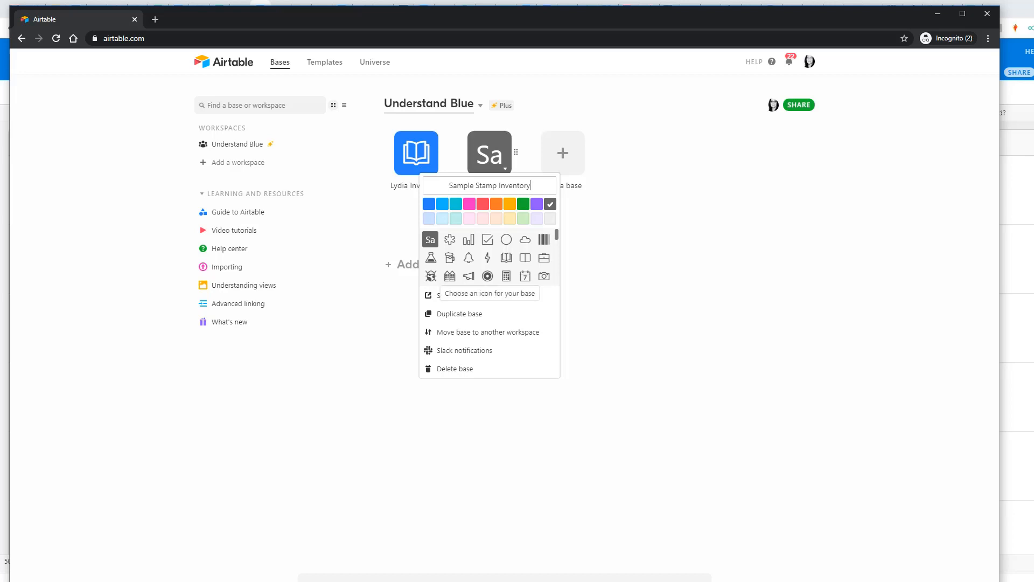
Give the Sample Stamp Inventory base the bug icon and open the base
click(431, 276)
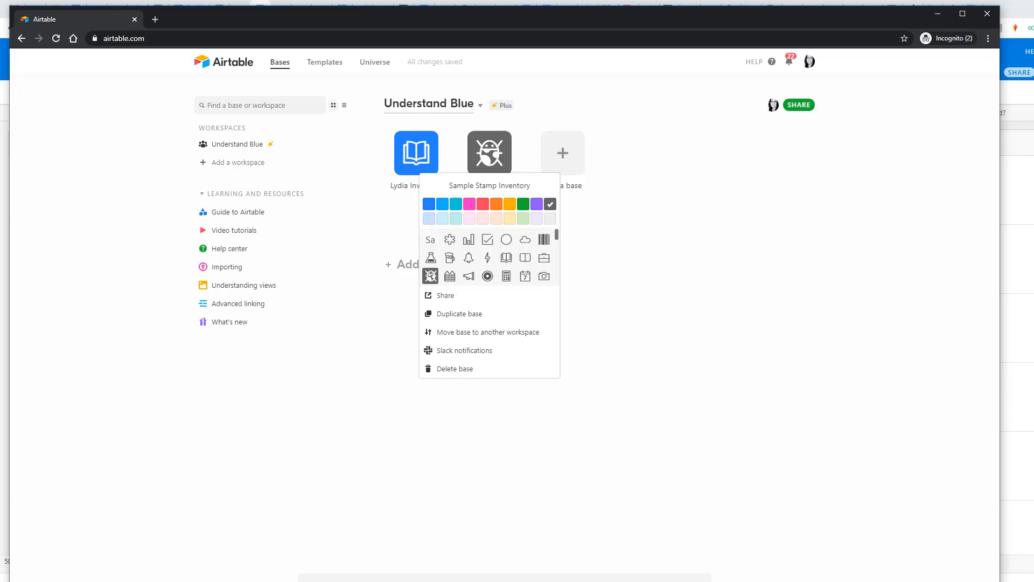
key(Escape)
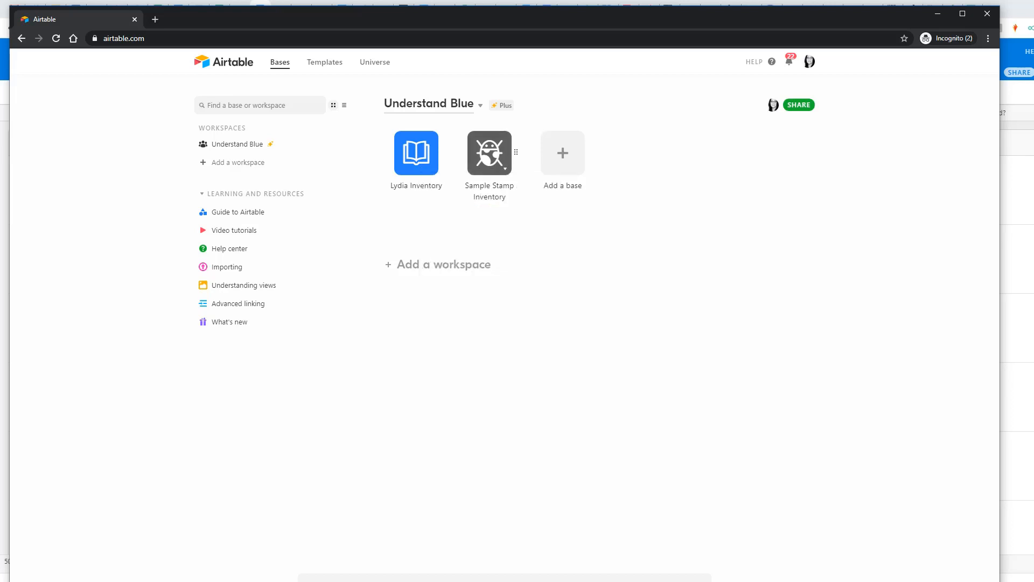
click(489, 152)
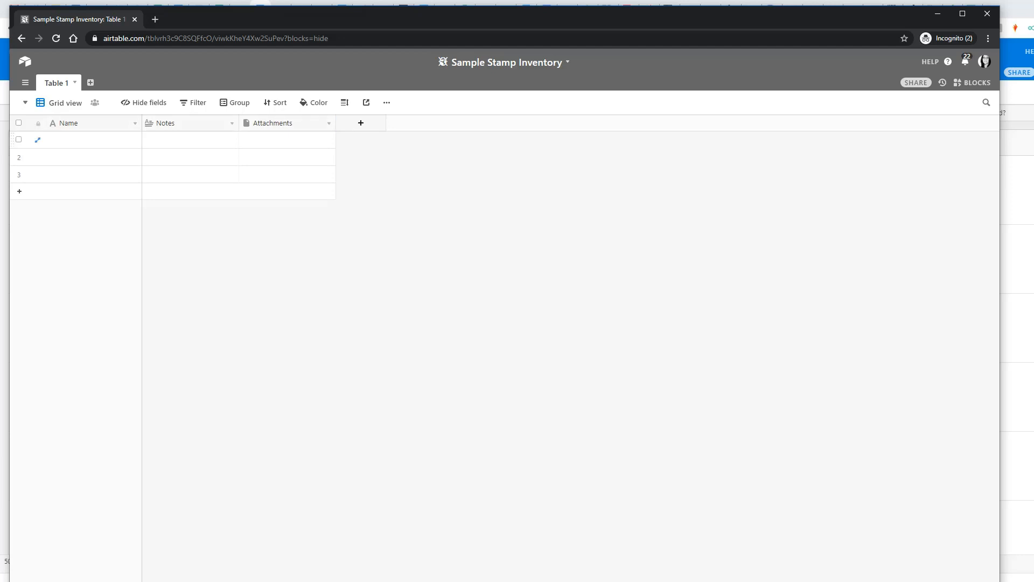
Rename the Notes field to "Manufacturer" and make it a multiple select field with the option "Concord & 9th"
click(232, 124)
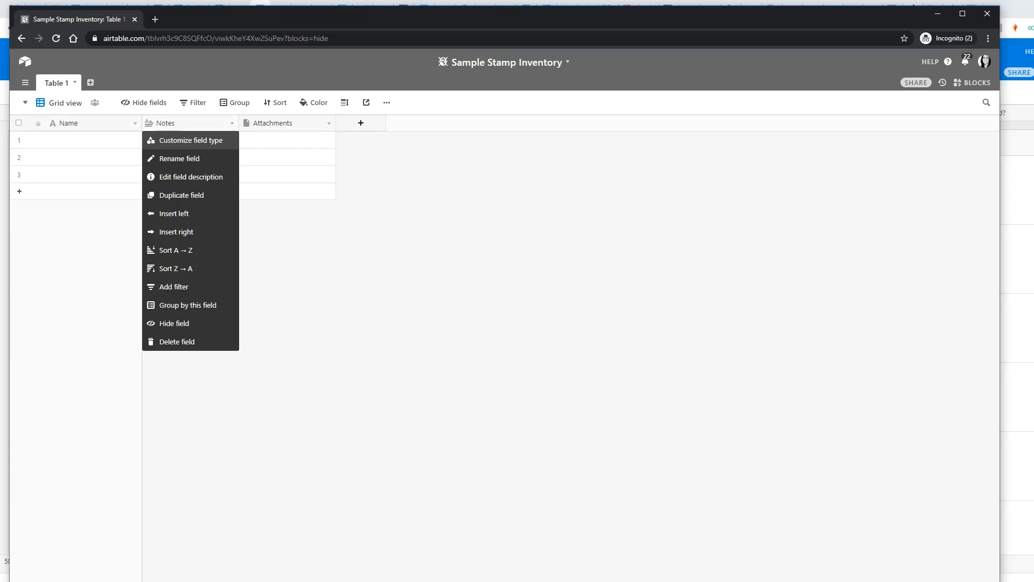
click(180, 158)
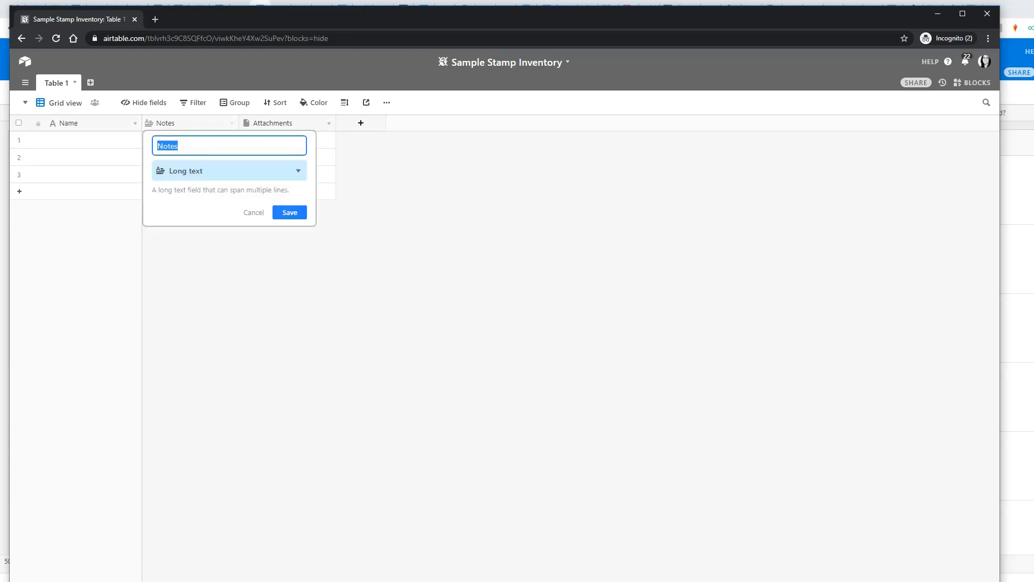
text(Manufacturer)
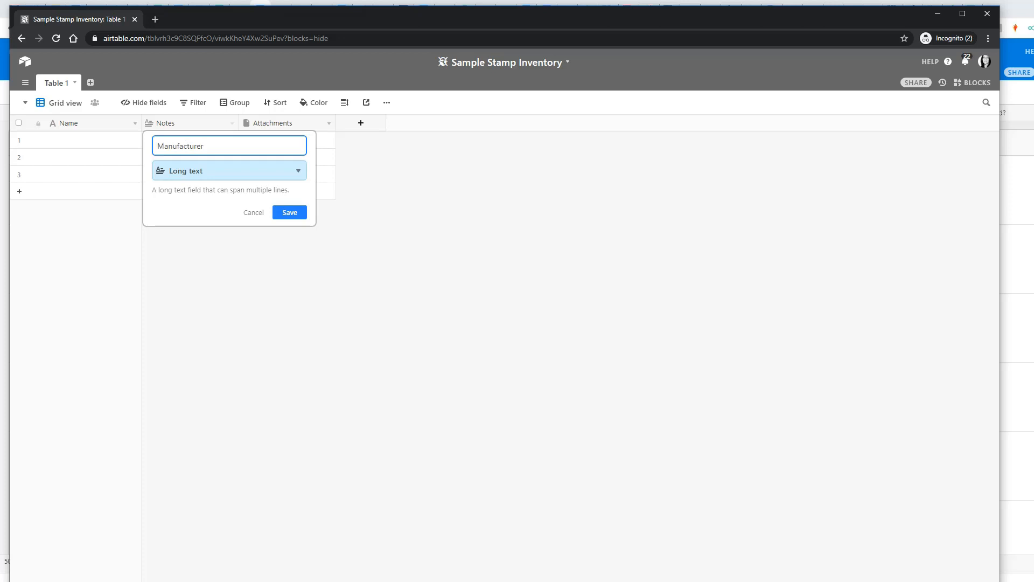
click(229, 170)
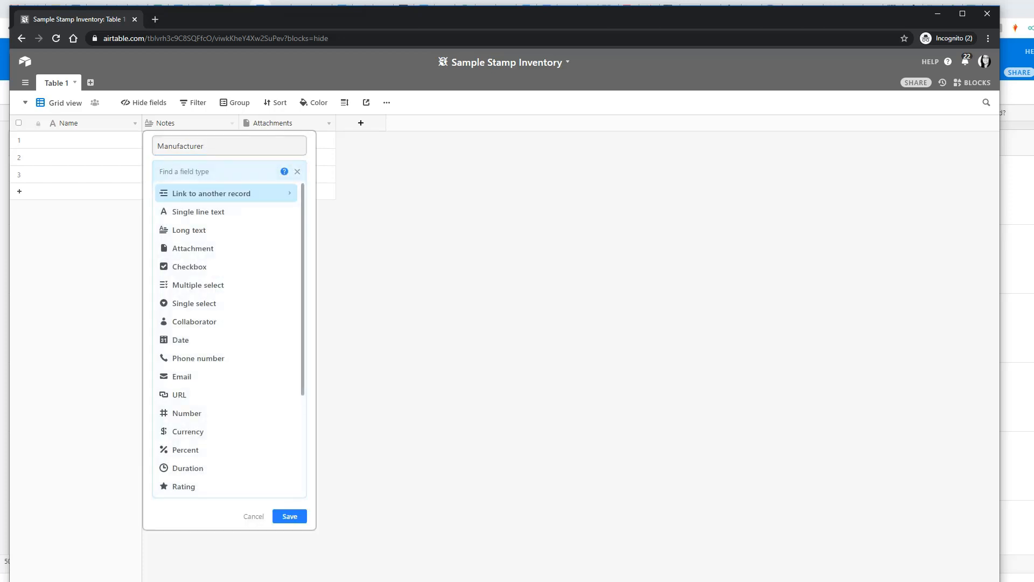
click(198, 285)
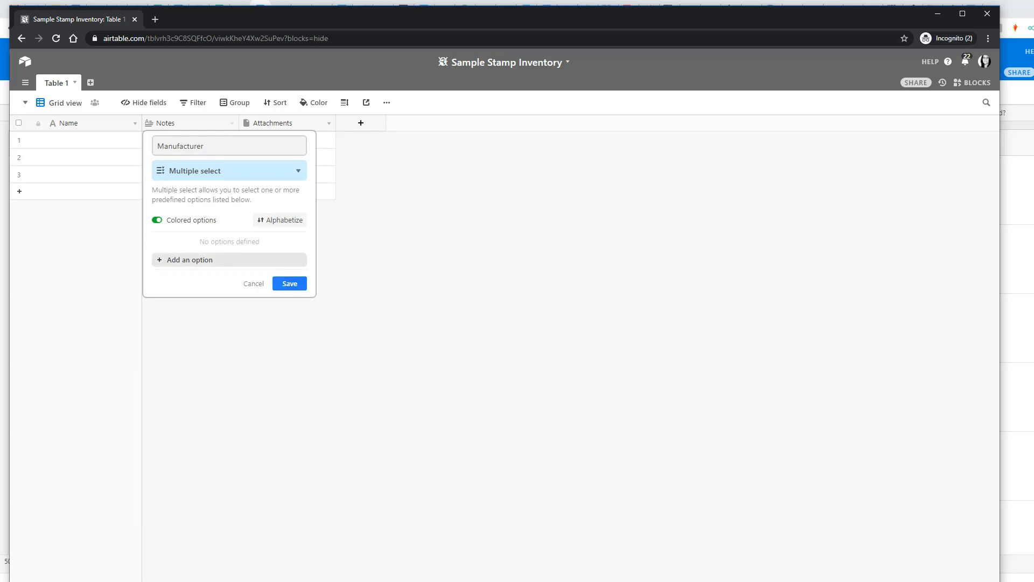
click(189, 260)
text(Conc)
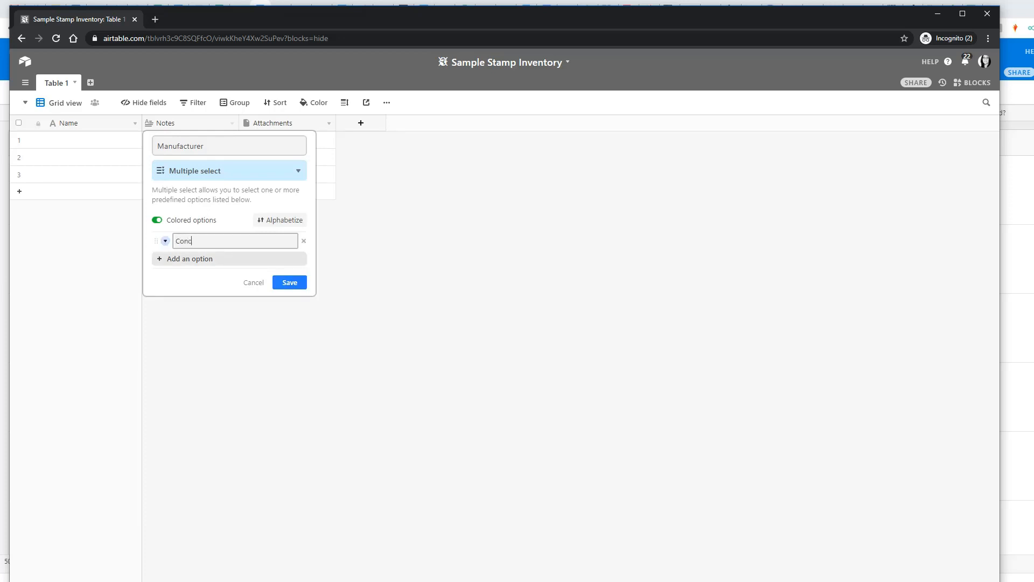
text(ord & 9th)
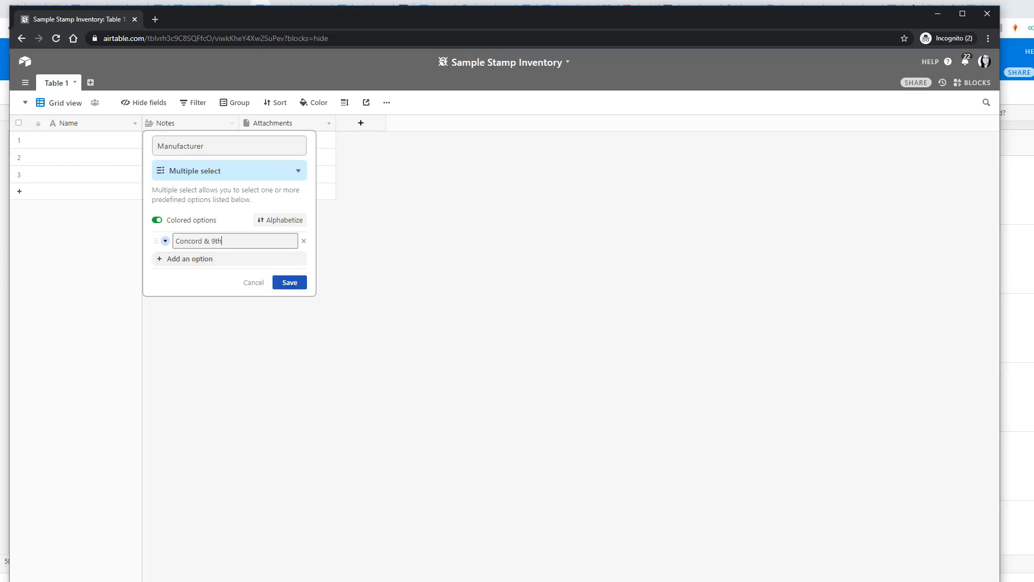
click(289, 282)
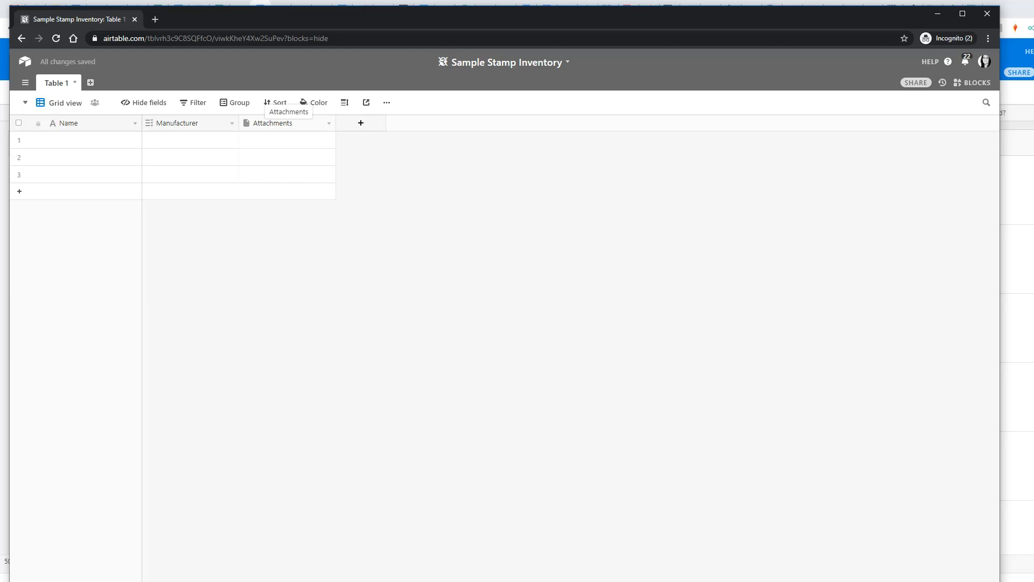
Rename the Attachments field to "Photo", keeping its attachment type
click(287, 124)
right_click(288, 123)
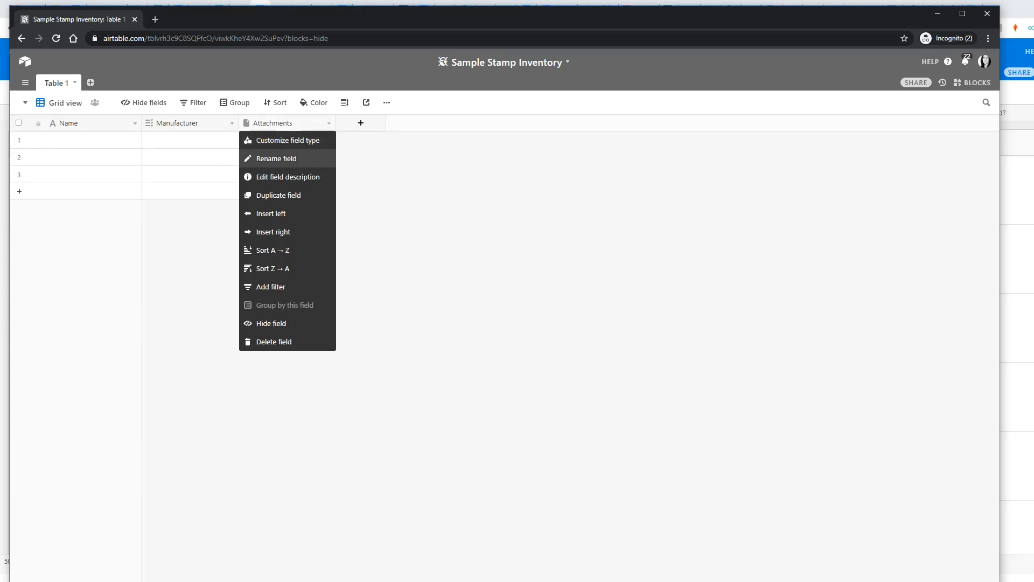
click(276, 159)
text(Photo)
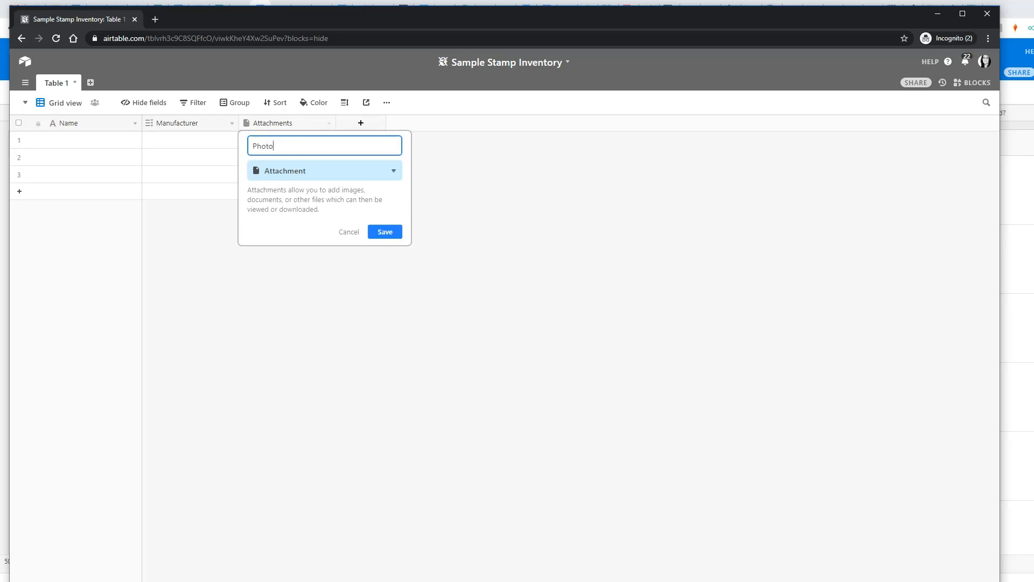
click(385, 231)
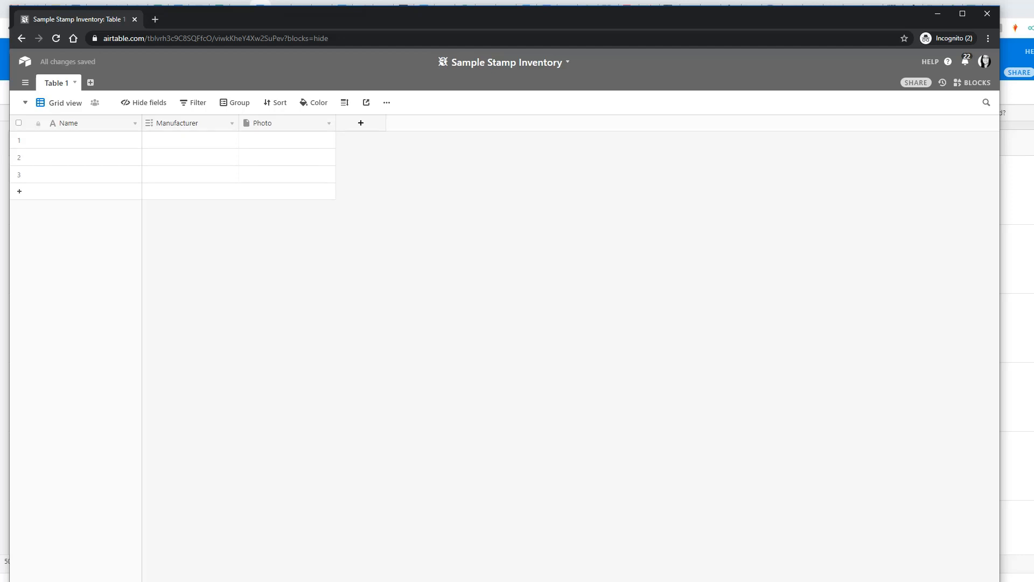
Add a new field named "Type" after the Photo field and set its field type to single select
click(361, 123)
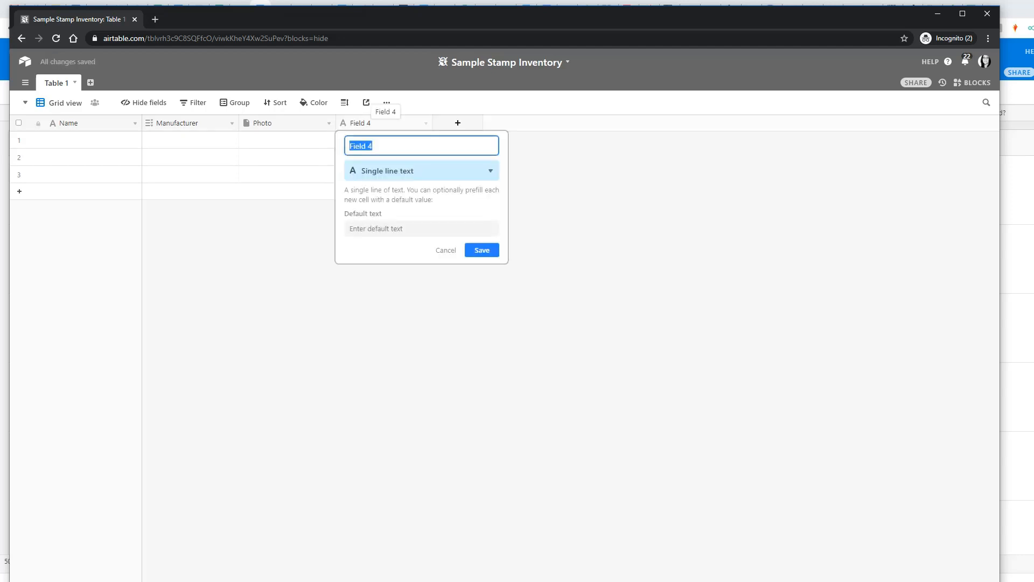
text(Type)
key(Tab)
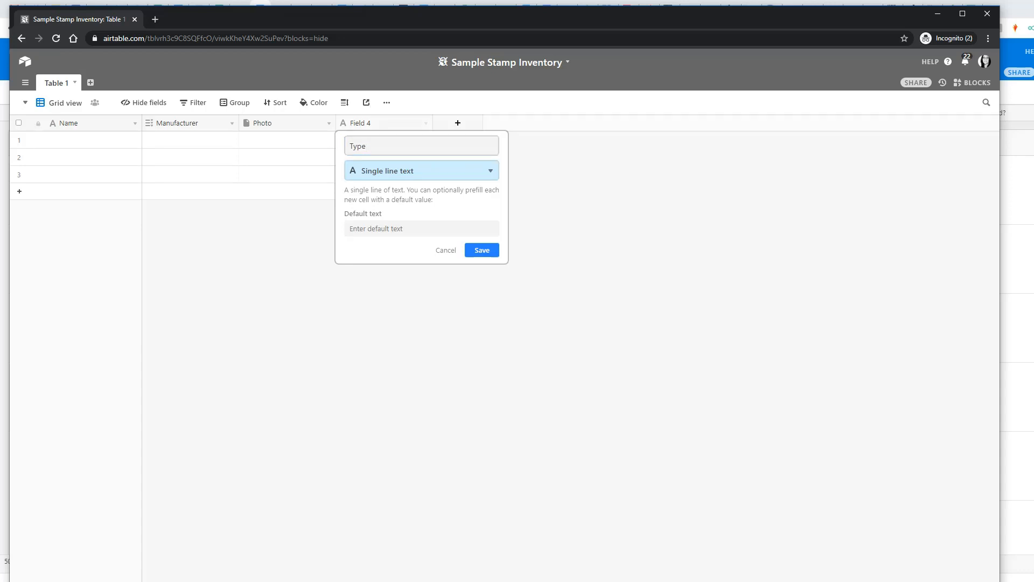
key(Return)
key(Down)
key(Down)
key(Up)
key(Down)
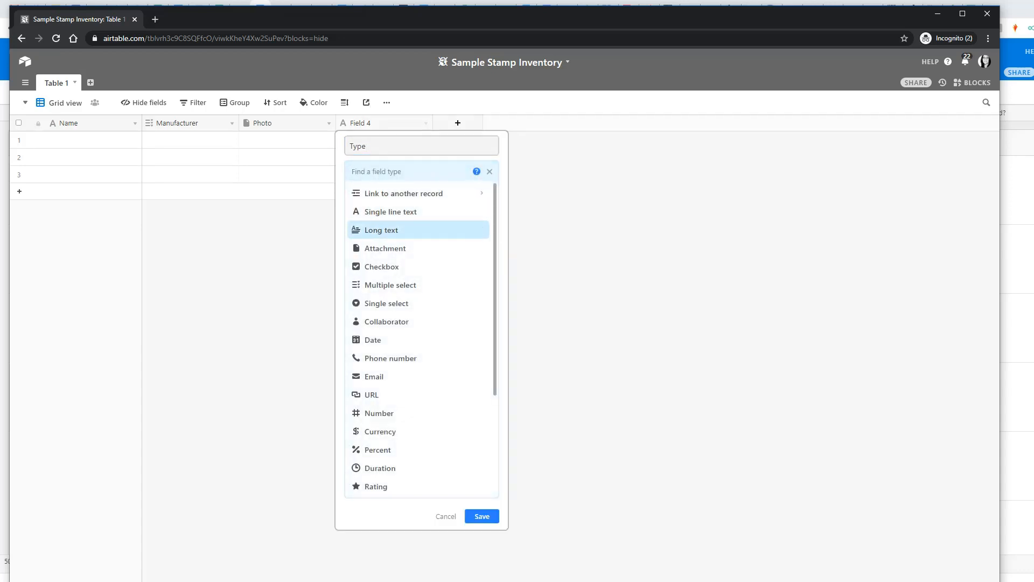
key(Down)
key(Down)
key(Down)
key(Down)
key(Return)
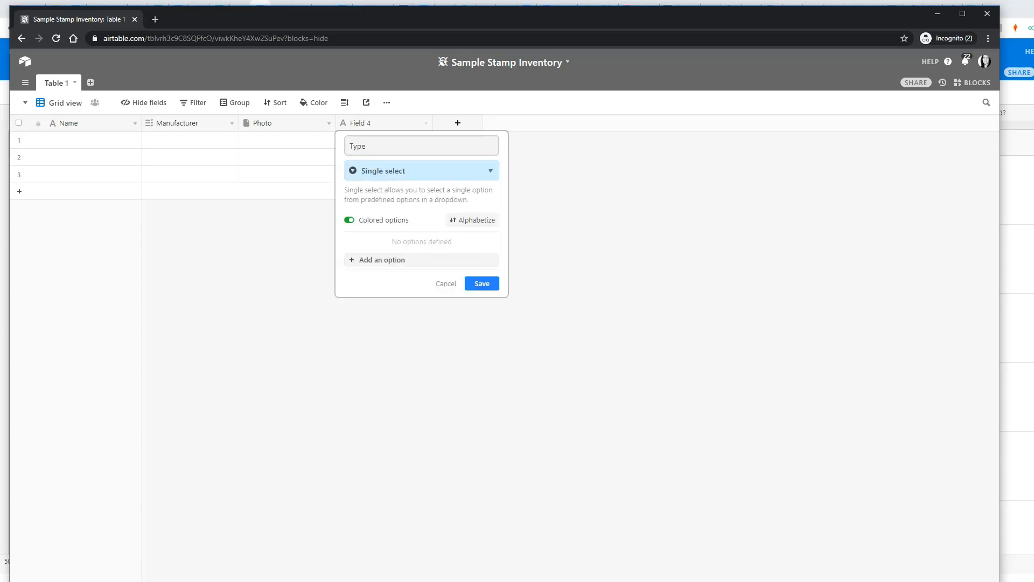
Define the Type field's options as Photopolymer, Cling Rubber and Wood, and save the field
click(421, 259)
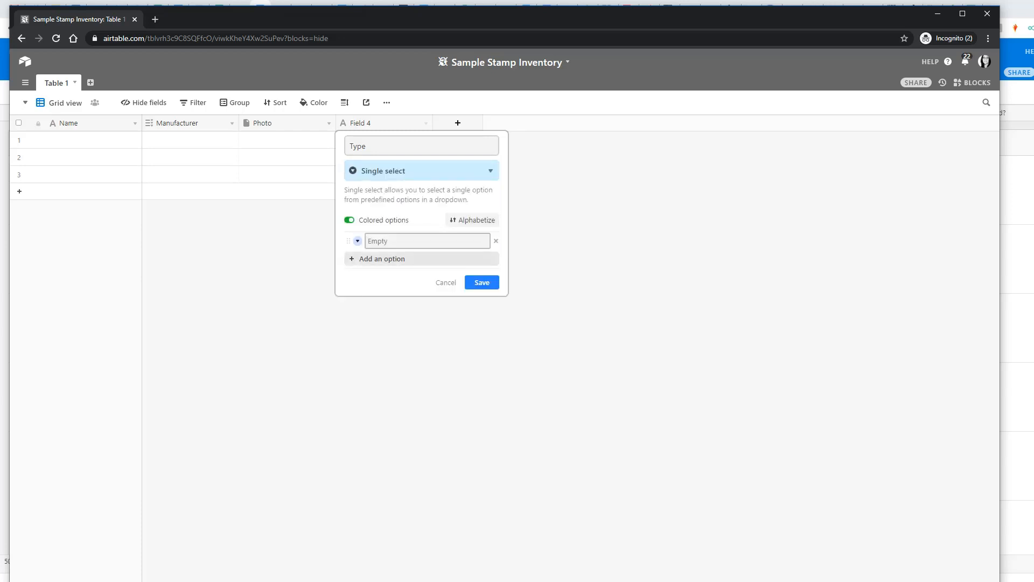
text(Photopolymer)
key(Return)
text(Clin)
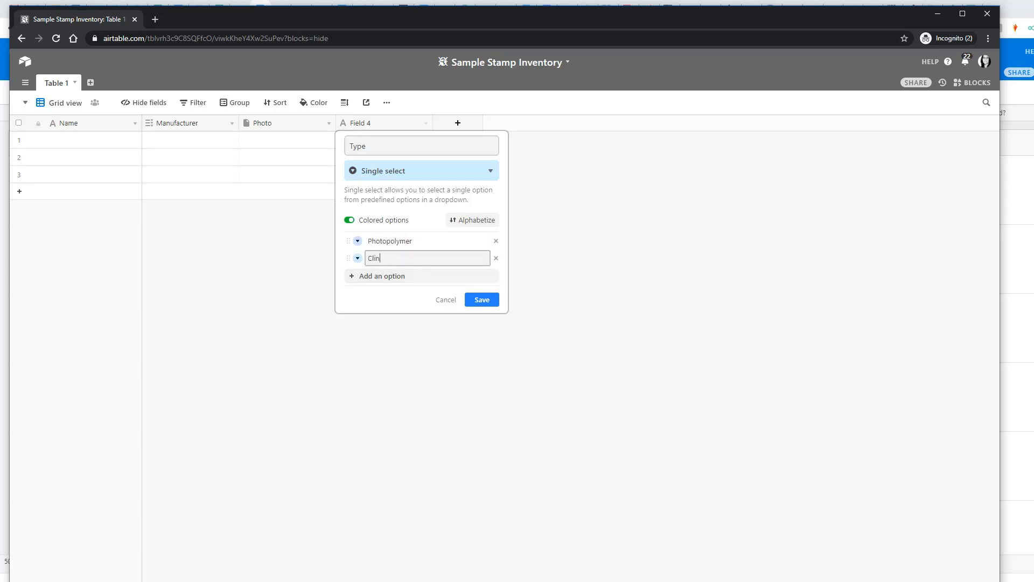
text(g Rubber)
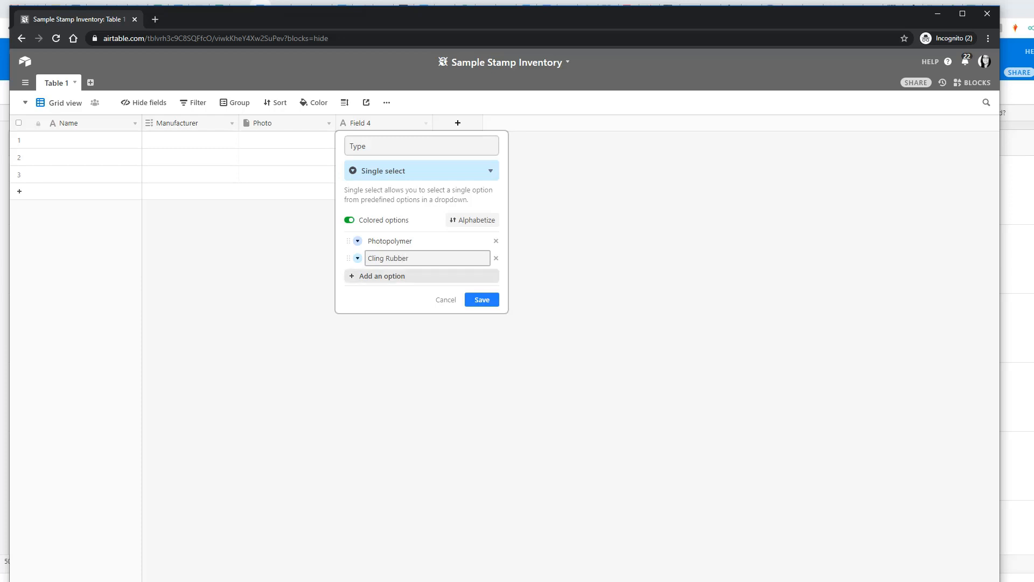
key(Return)
text(Wood)
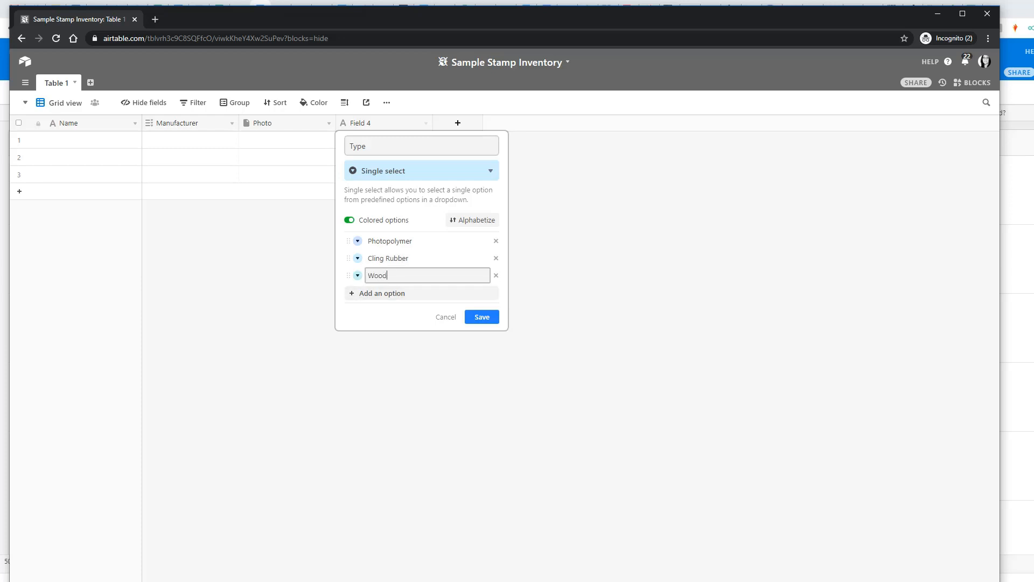
click(482, 317)
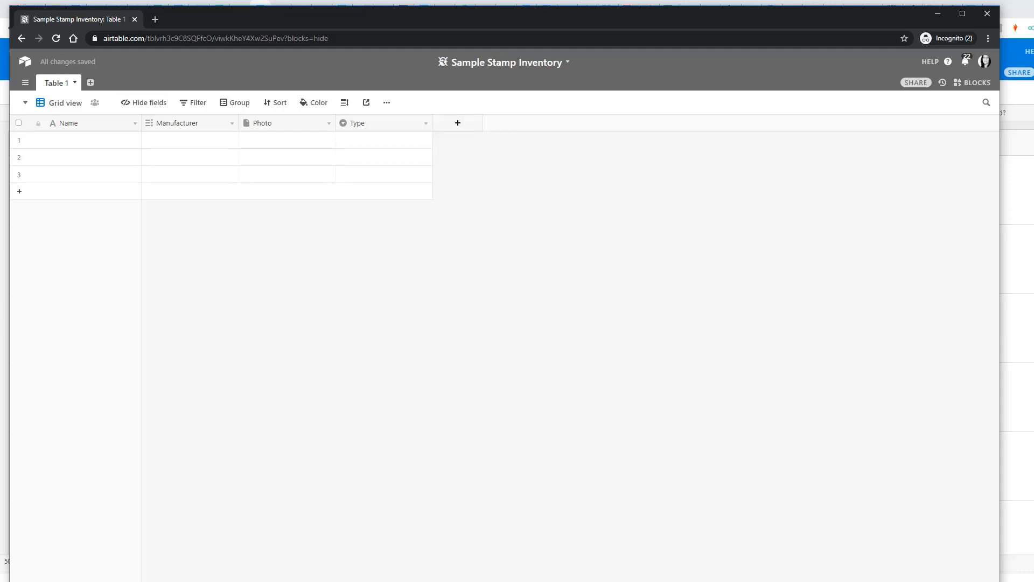
Rename the table from Table 1 to "Stamps"
click(74, 82)
click(52, 100)
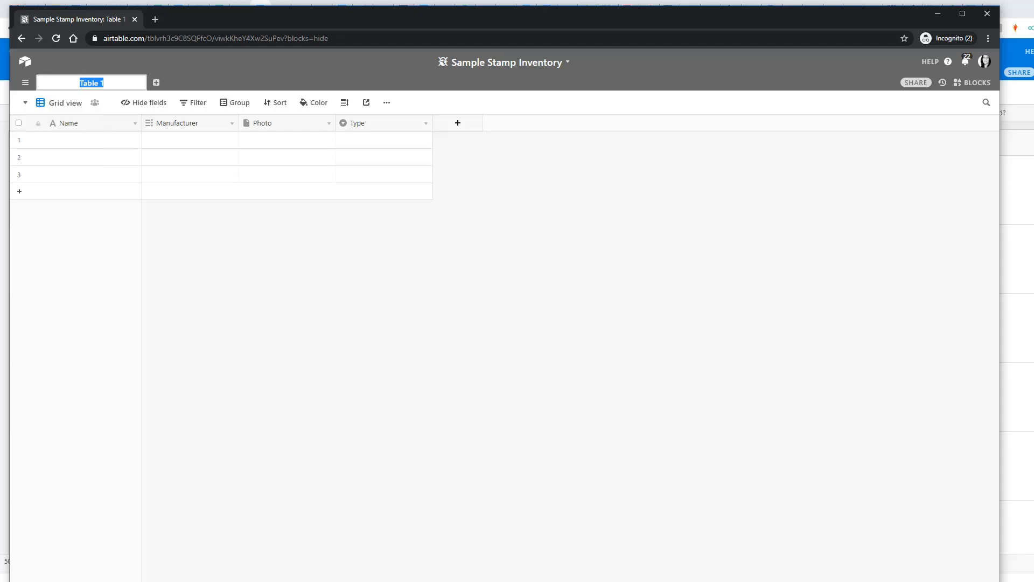
text(Stamps)
key(Return)
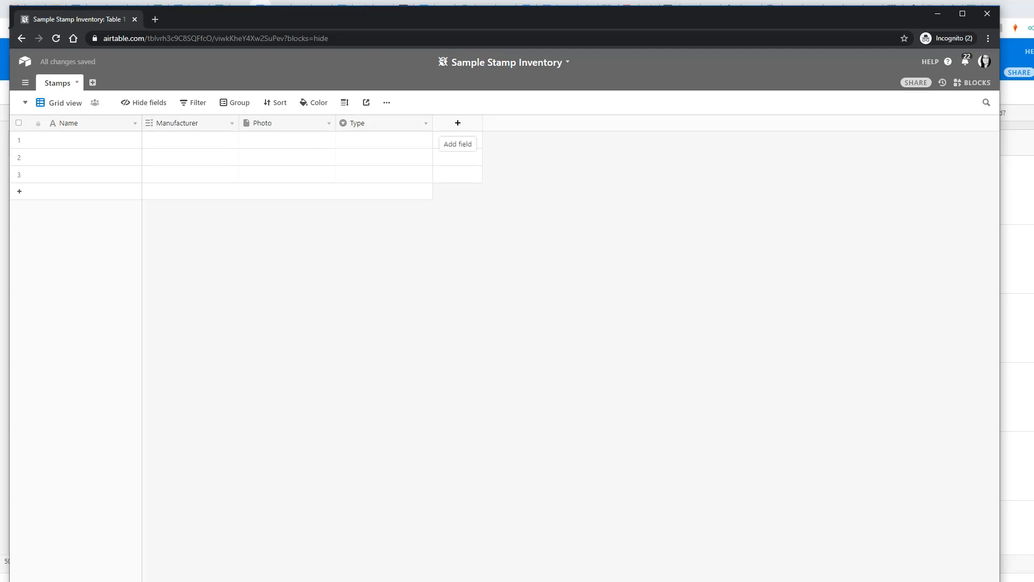
Add a URL field named "Link" to the Stamps table
click(458, 123)
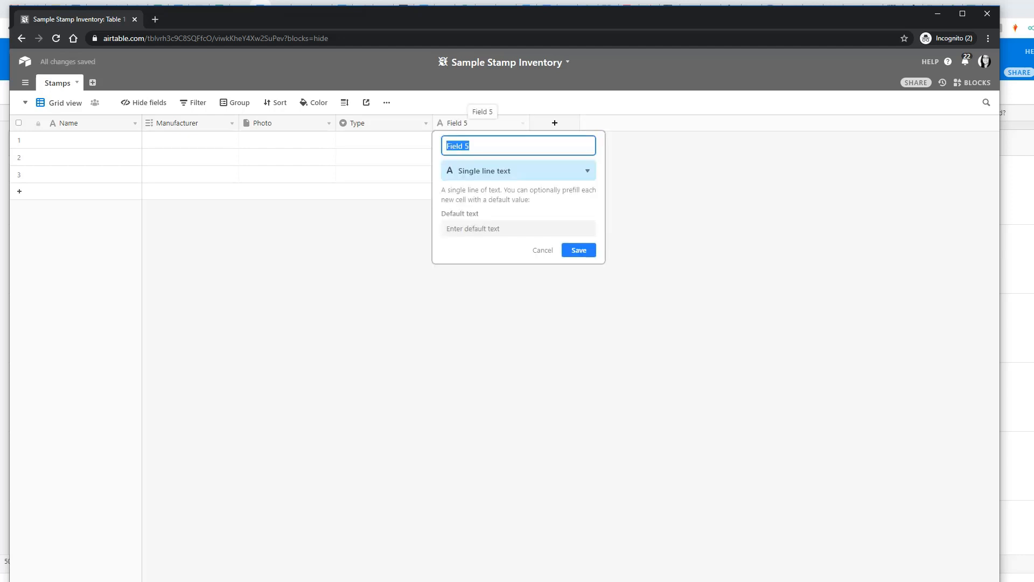
text(Link)
click(501, 171)
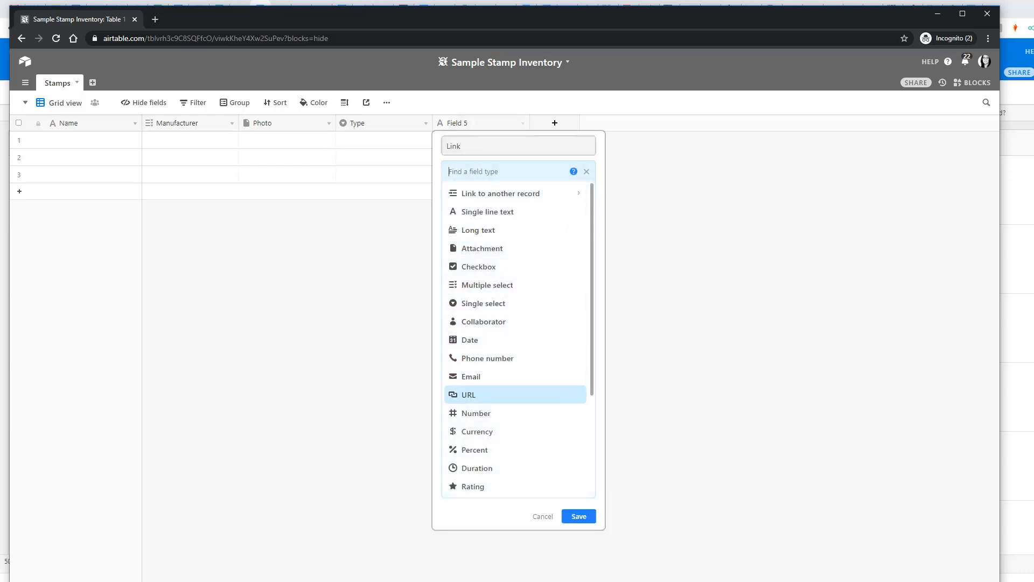
click(469, 394)
click(579, 221)
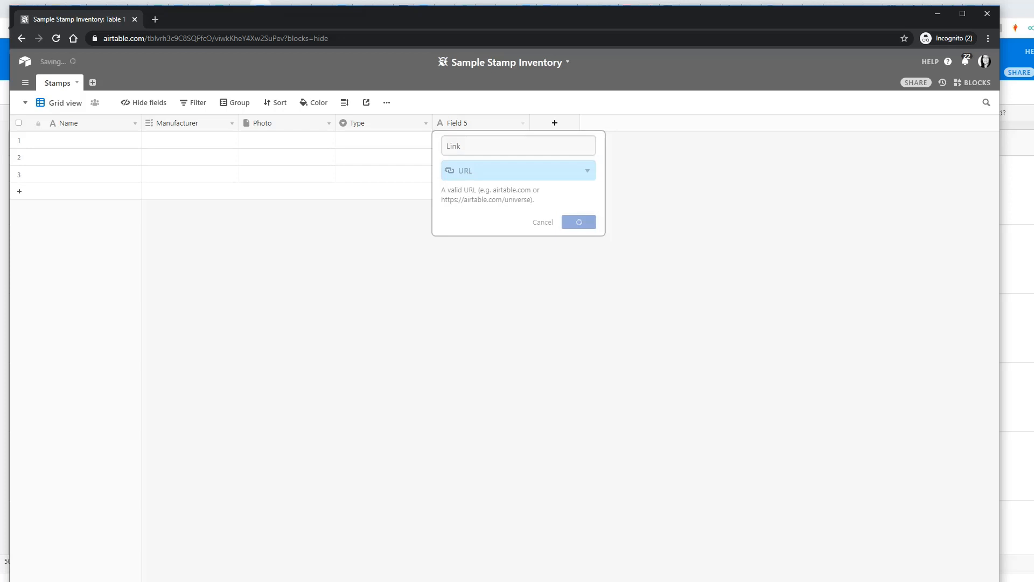
Add a multiple select field named "Sentiments" to the Stamps table without defining any options
click(555, 123)
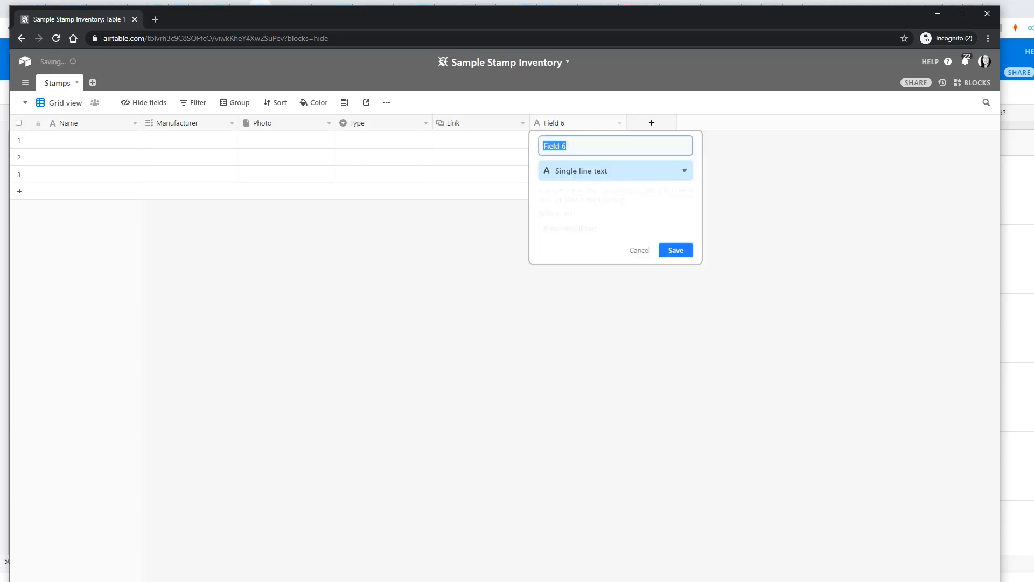
text(Sentiments)
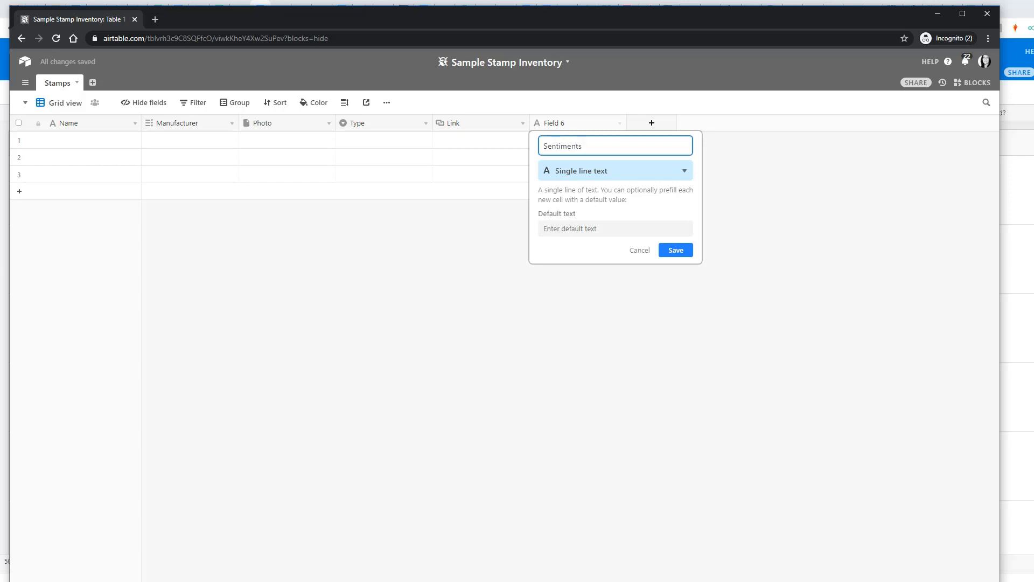
click(615, 171)
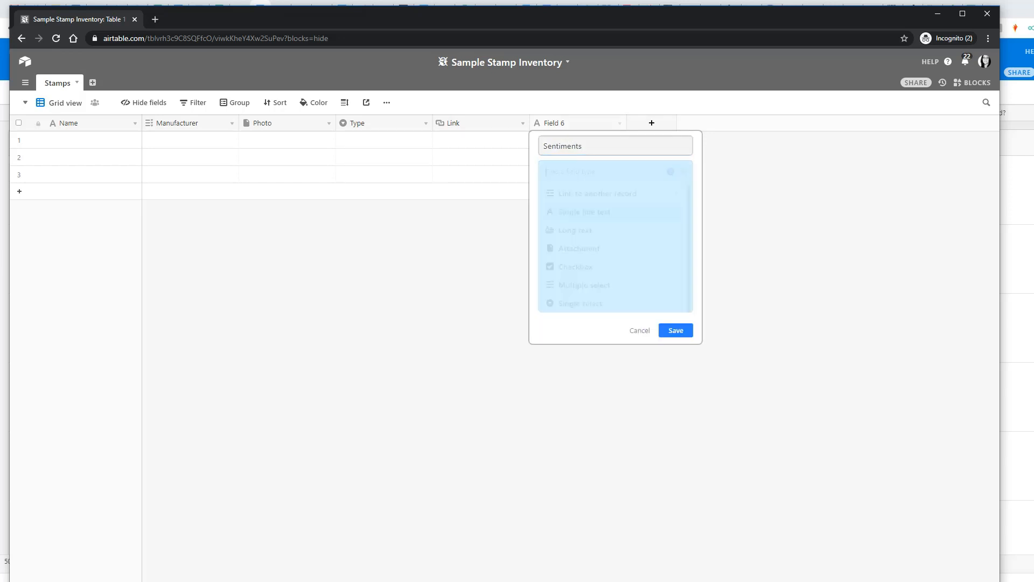
click(612, 285)
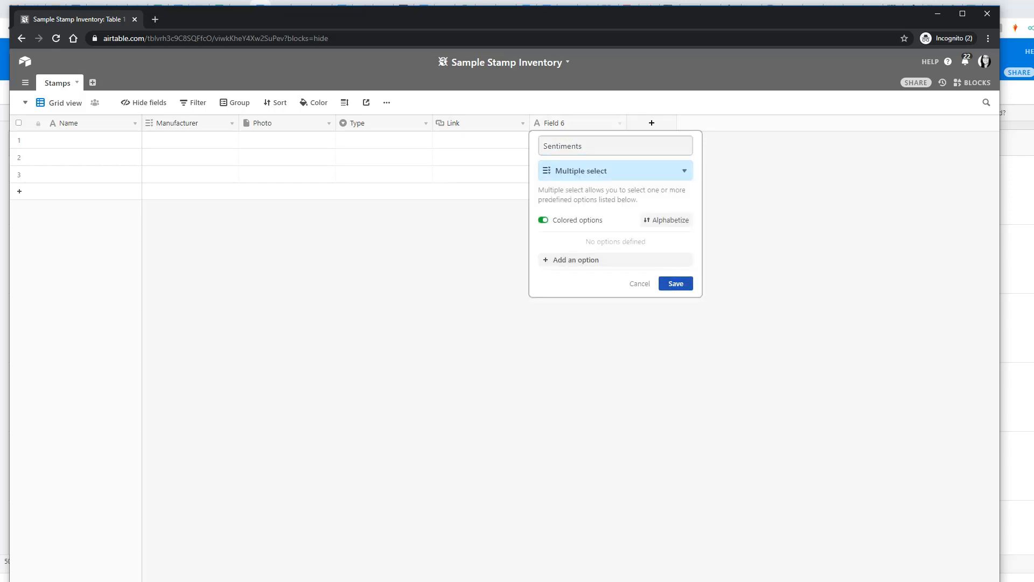
click(677, 283)
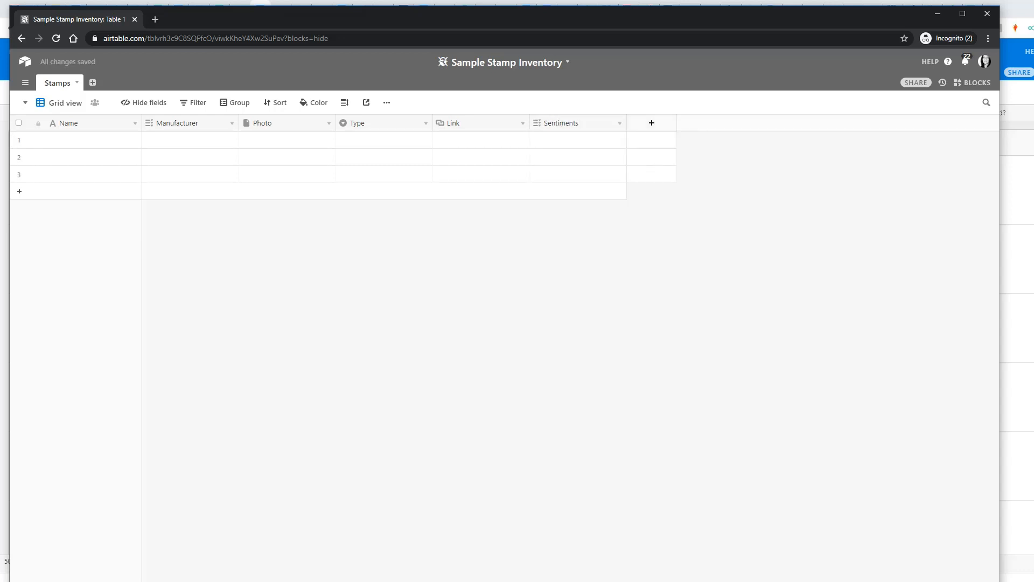
Add a multiple select field named "Theme" after the Sentiments field, without defining any options
click(652, 123)
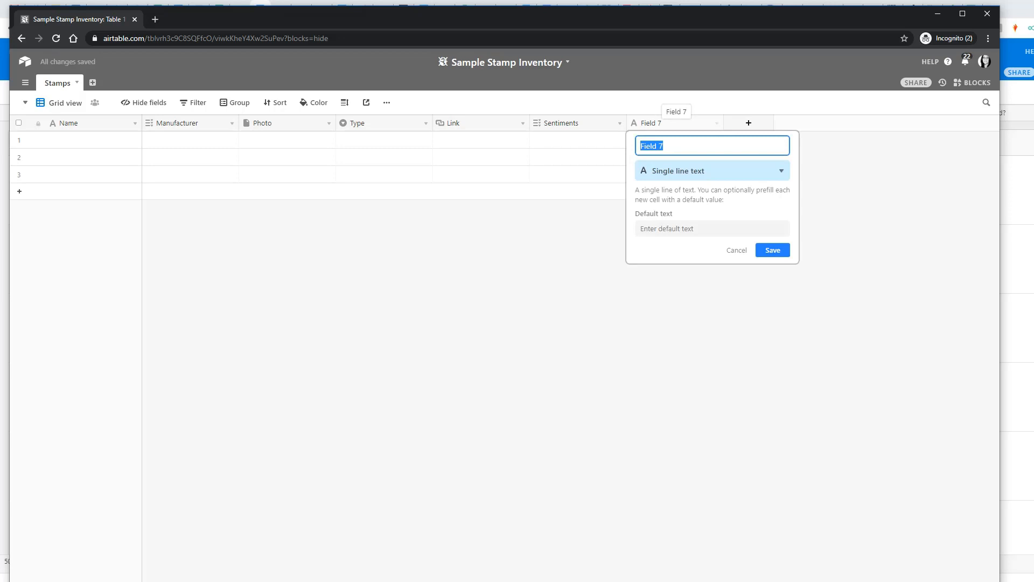
text(Theme)
click(712, 170)
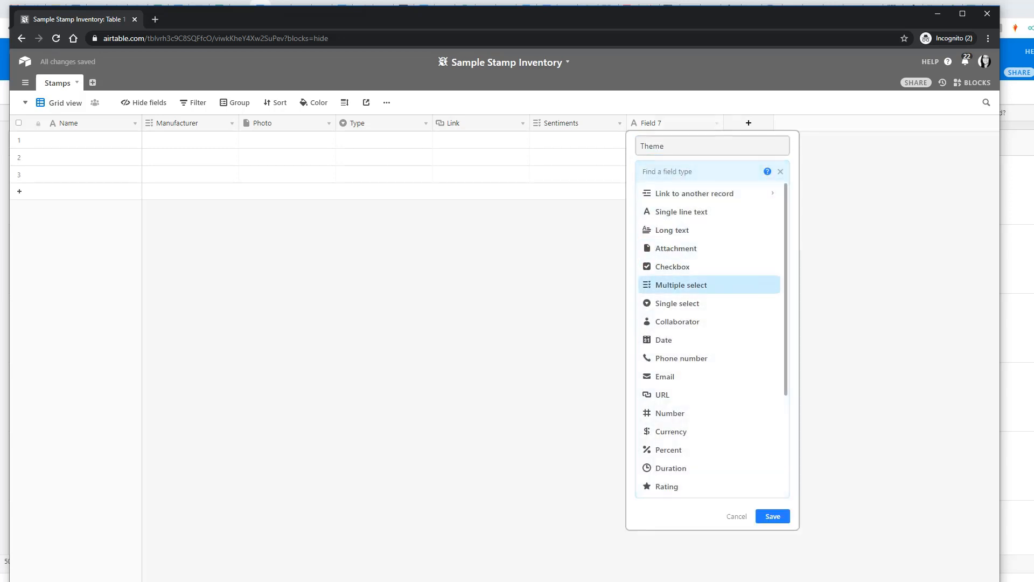
click(682, 285)
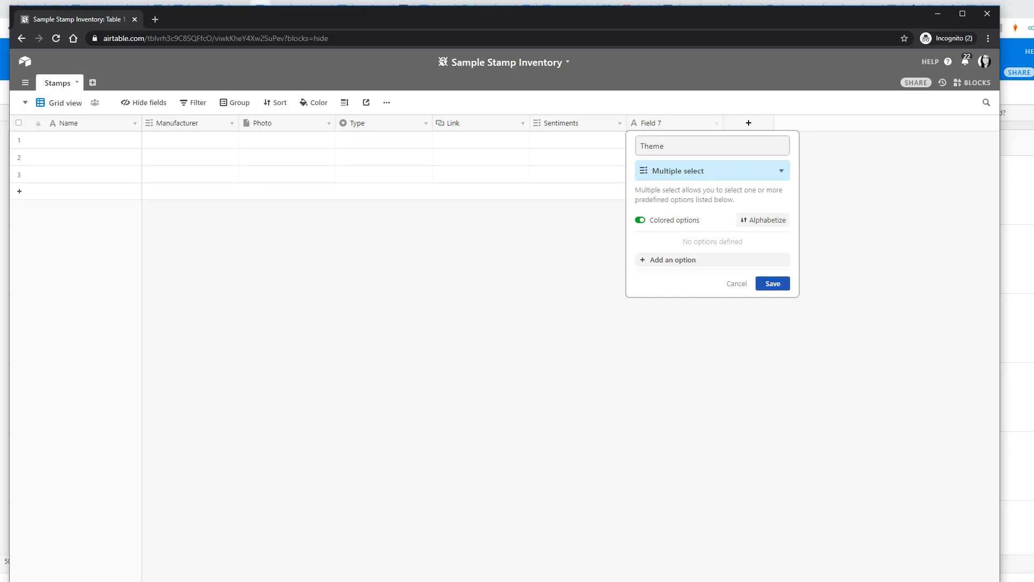
click(772, 283)
Add a currency field named "Price" after the Theme field
click(748, 123)
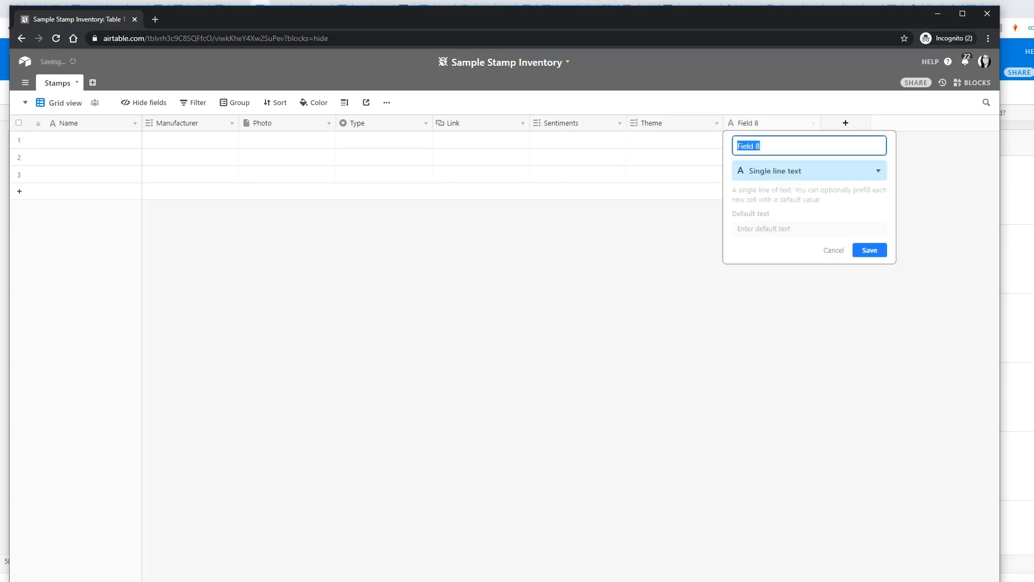
text(Price)
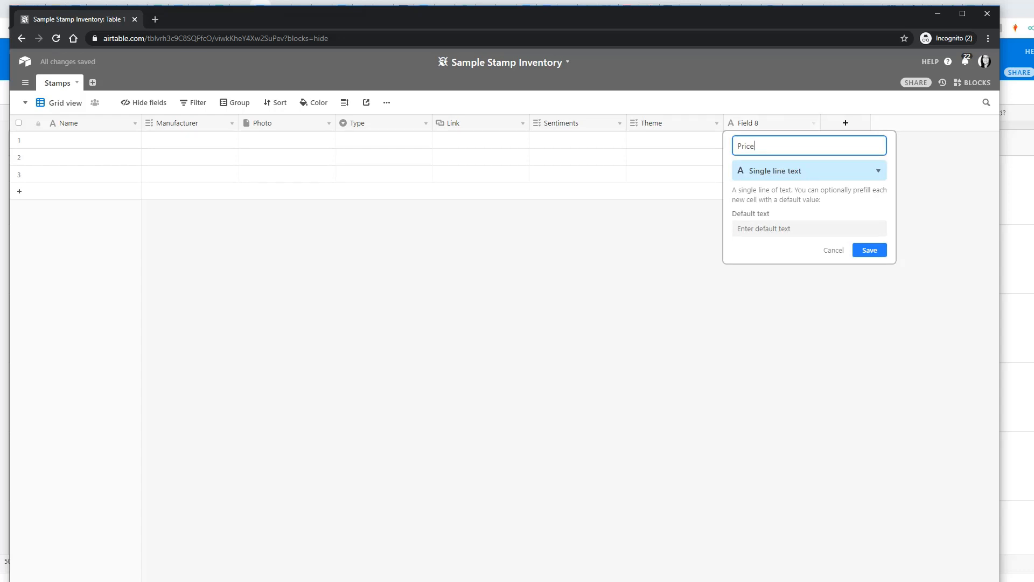
click(809, 171)
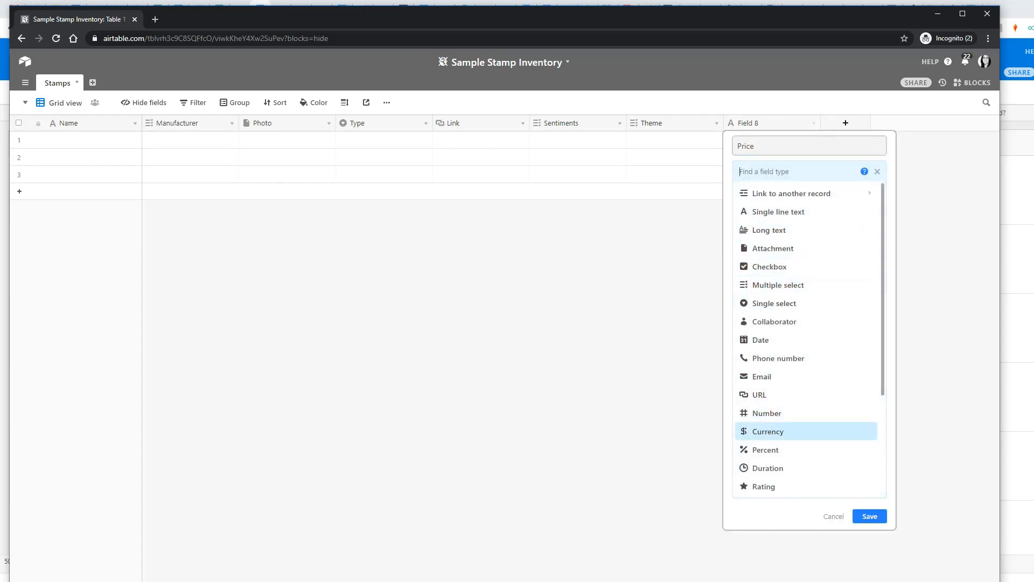
click(768, 431)
click(869, 314)
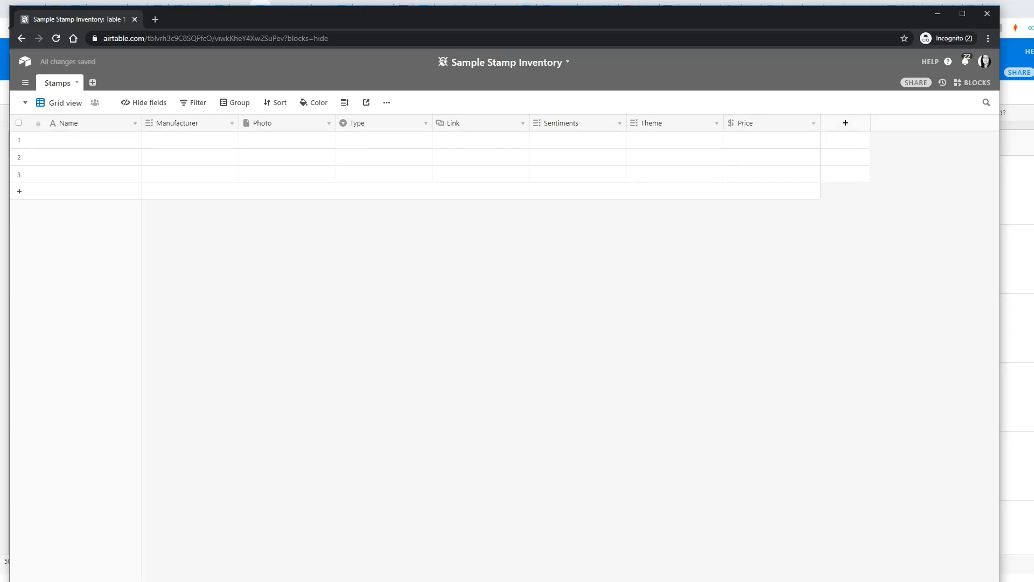
Add a field named "Dies" that links to a new table also named "Dies"
click(845, 122)
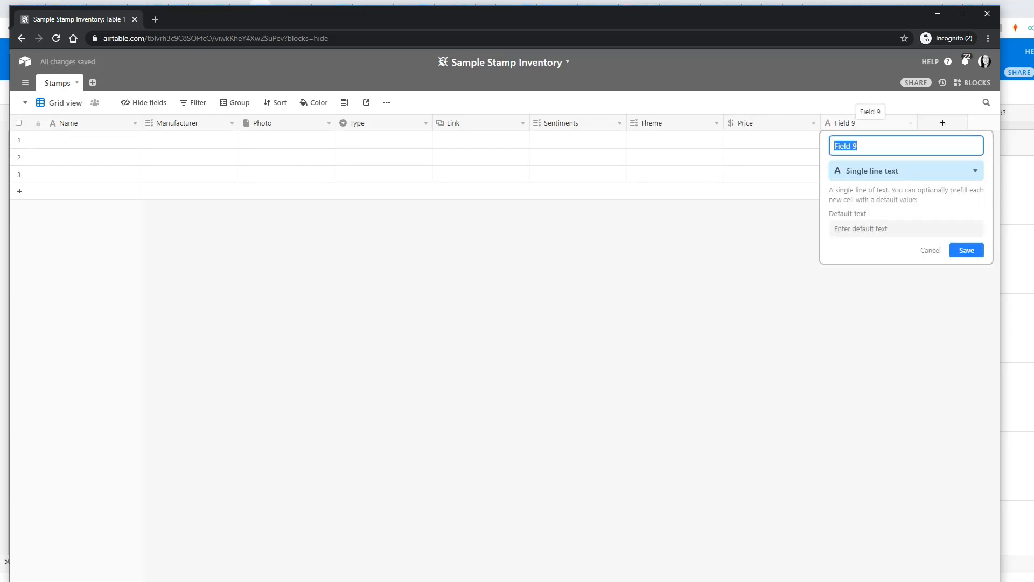
text(Dies)
click(884, 171)
key(Down)
key(Down)
key(Down)
key(Down)
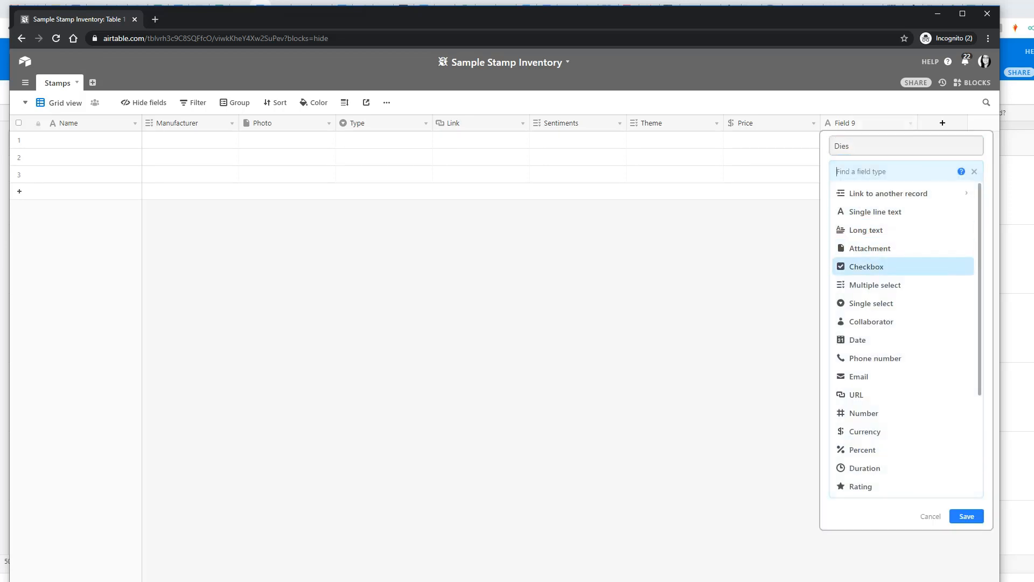
key(Up)
key(Up)
key(Up)
key(Up)
key(Up)
key(Return)
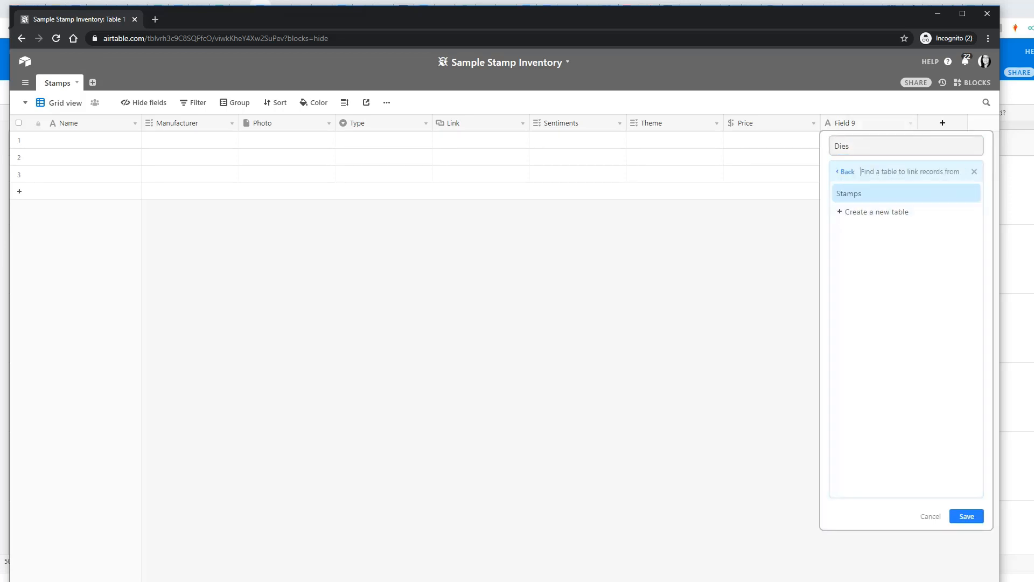
key(Down)
key(Return)
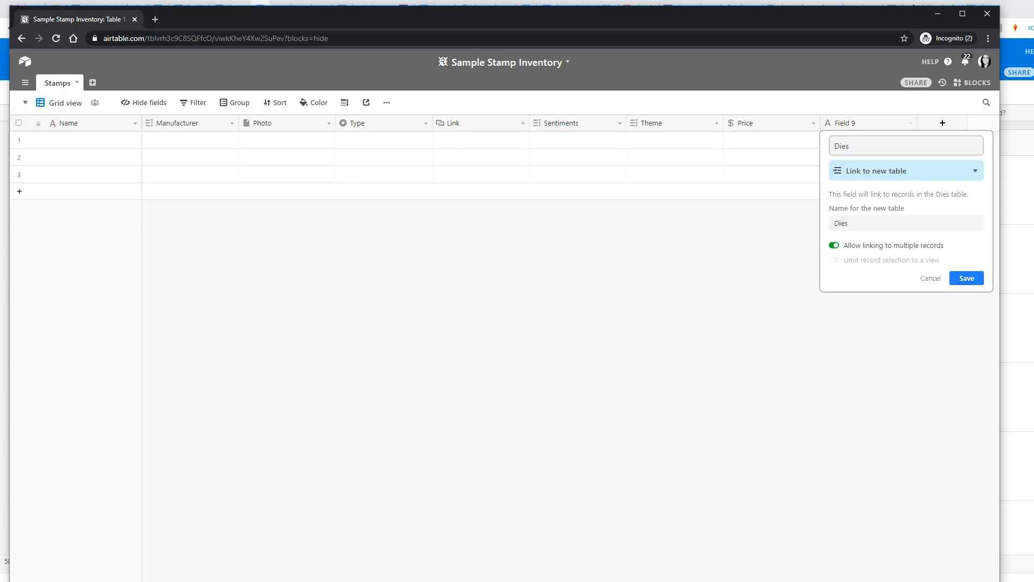
click(966, 278)
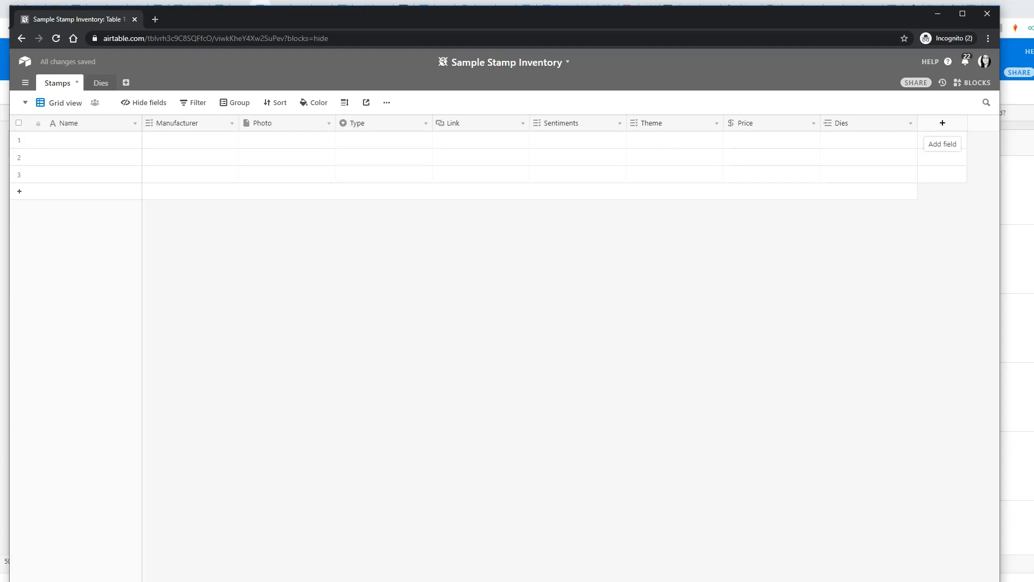
Add a single select field named "Retired" with one option, "Retired"
click(942, 123)
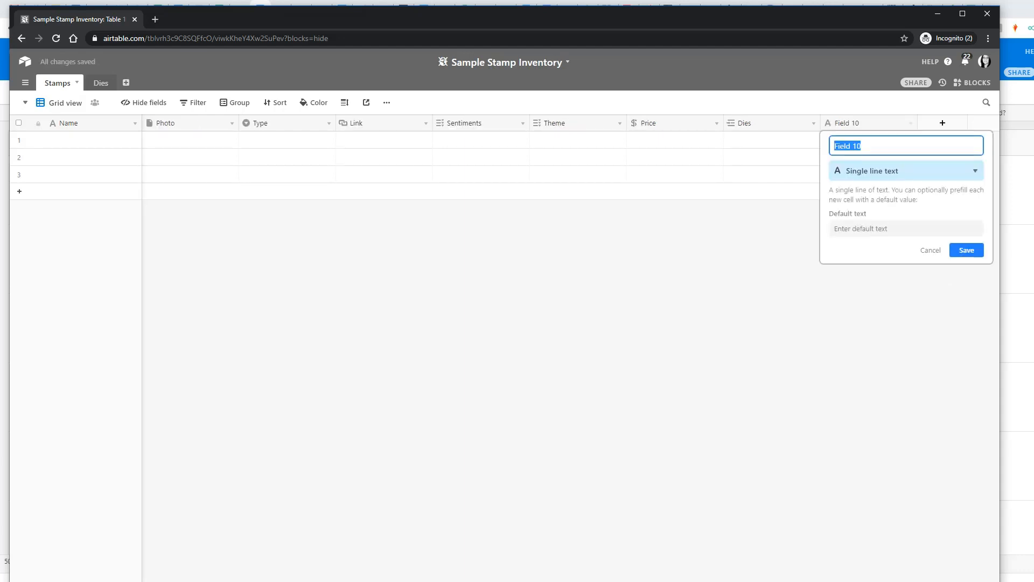
text(Retired)
click(906, 171)
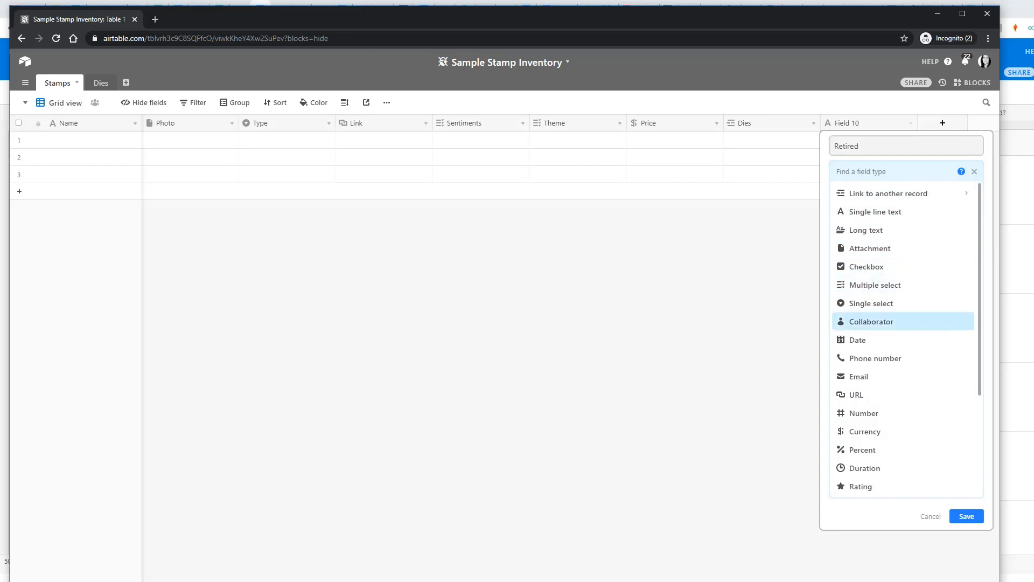
click(872, 304)
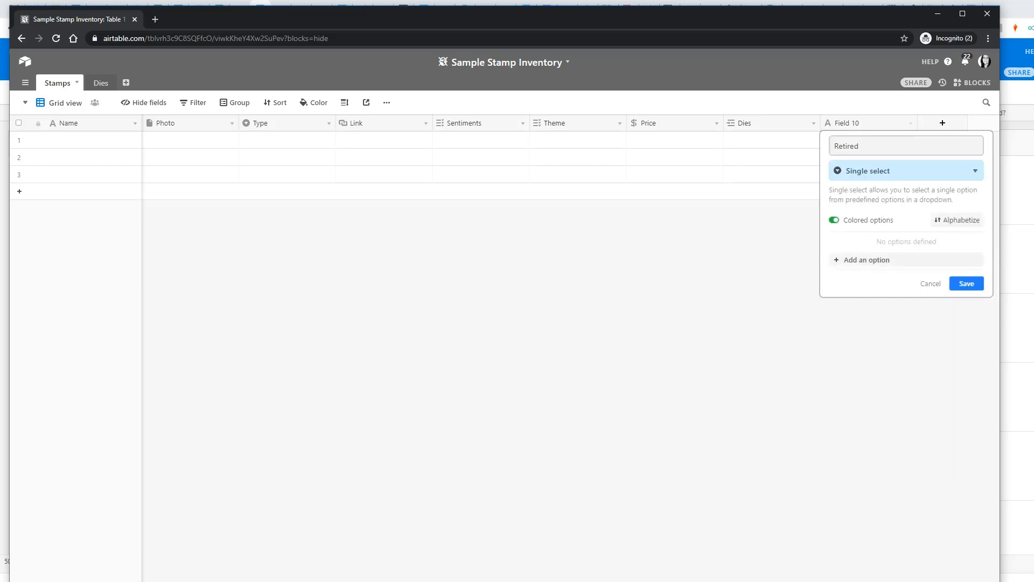
click(867, 259)
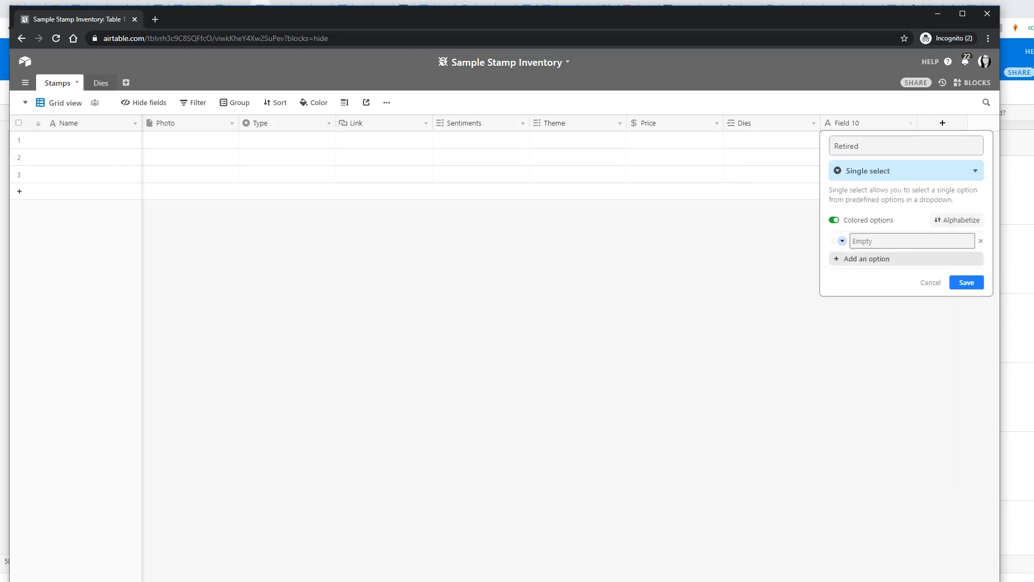
text(Retired)
click(966, 282)
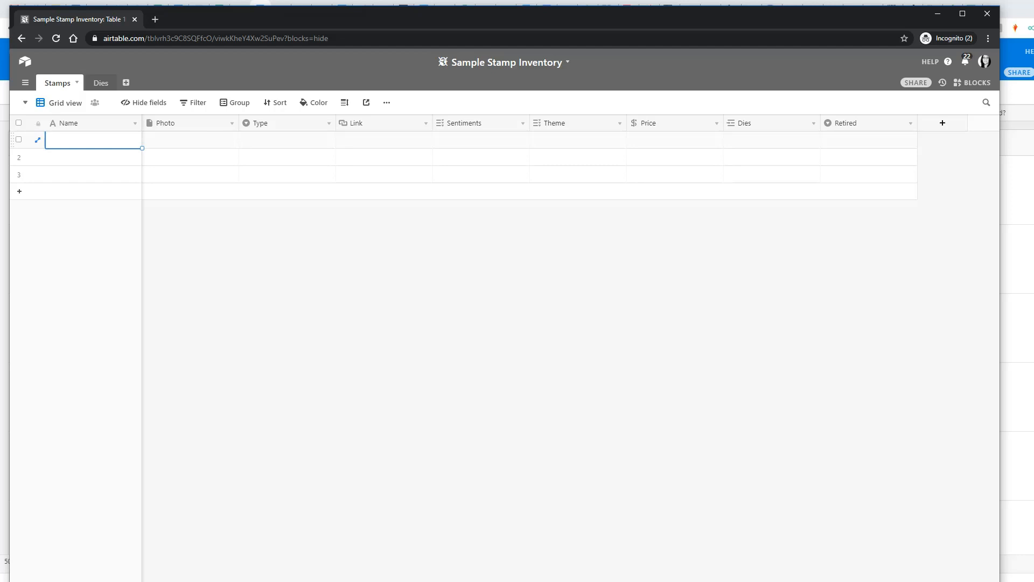
Enter "Happy Bunny" as the name of the first record in the Stamps table
text(Happy Bunny)
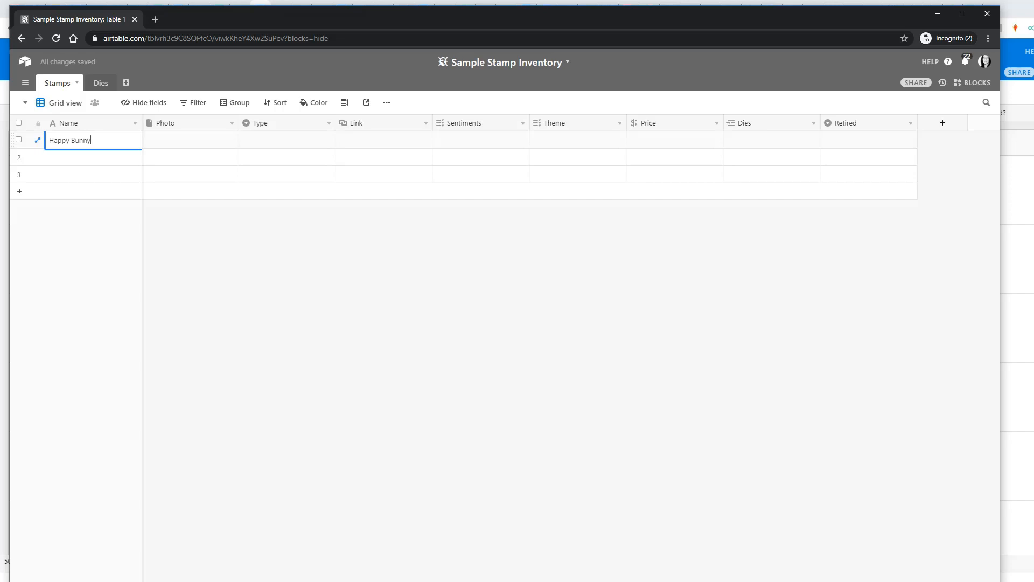
key(Tab)
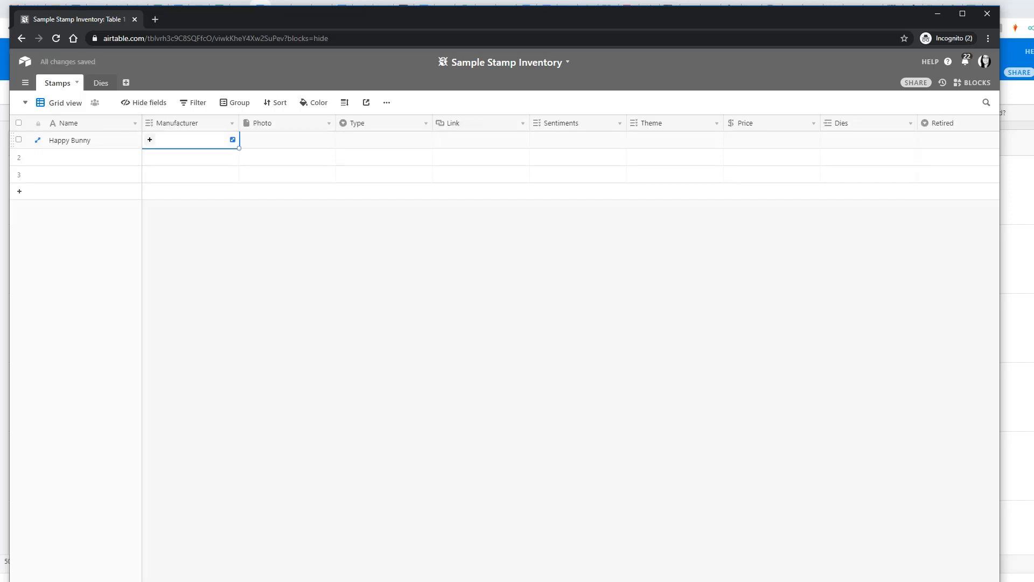
key(Return)
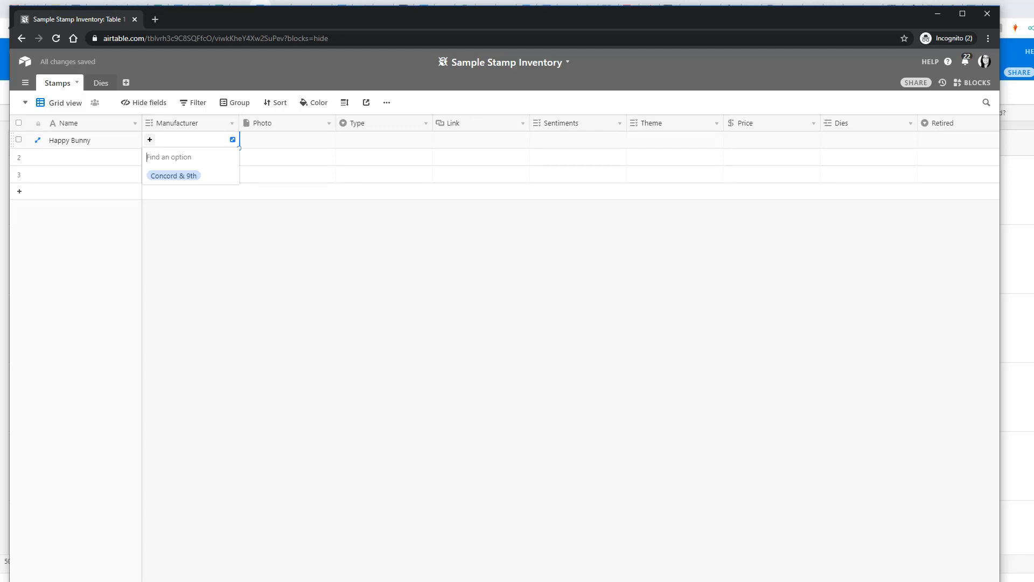
key(Return)
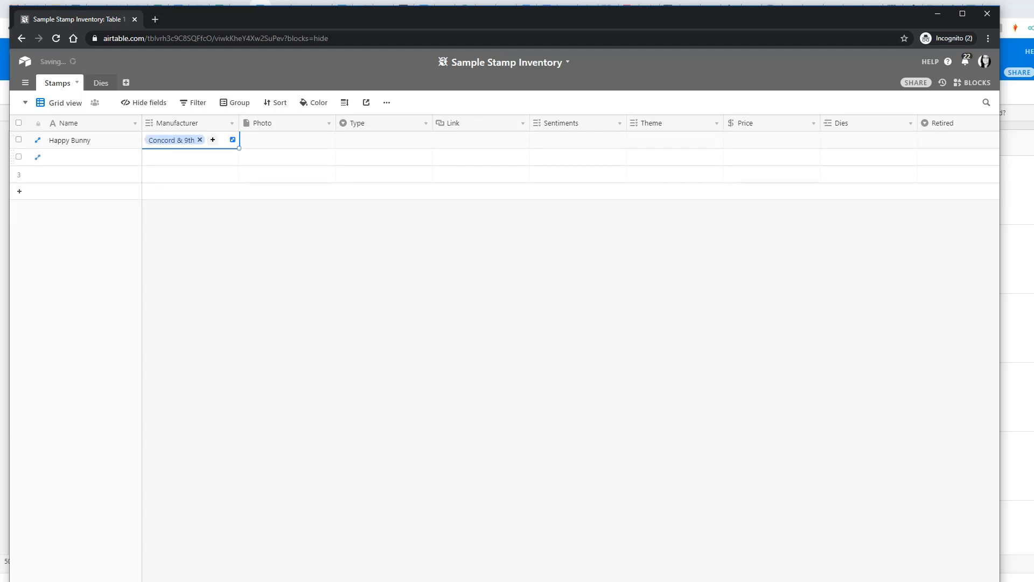
key(BackSpace)
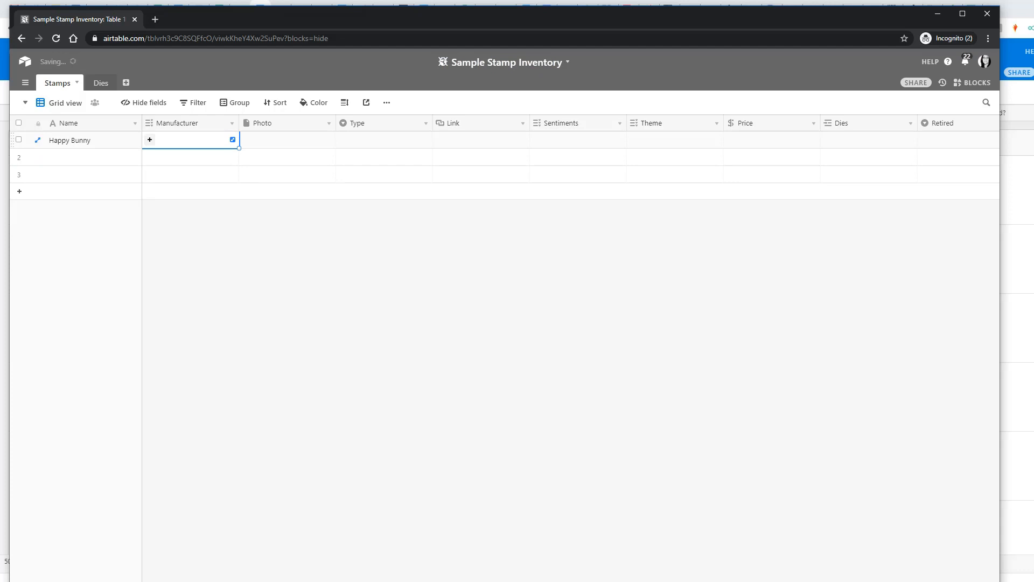
Create a new Manufacturer option "Picket Fence Studios" and assign it to the Happy Bunny record
key(Return)
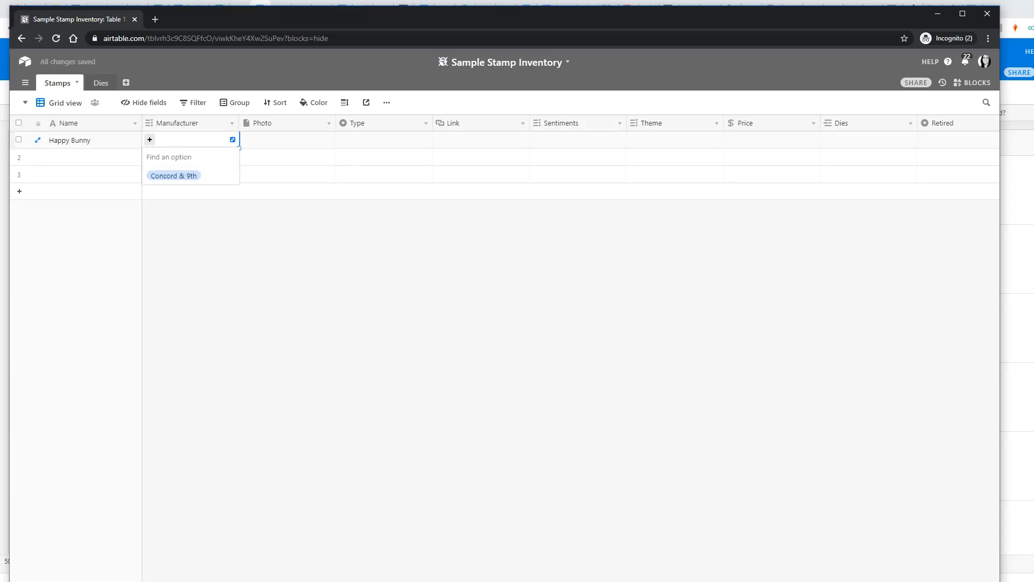
text(Picke)
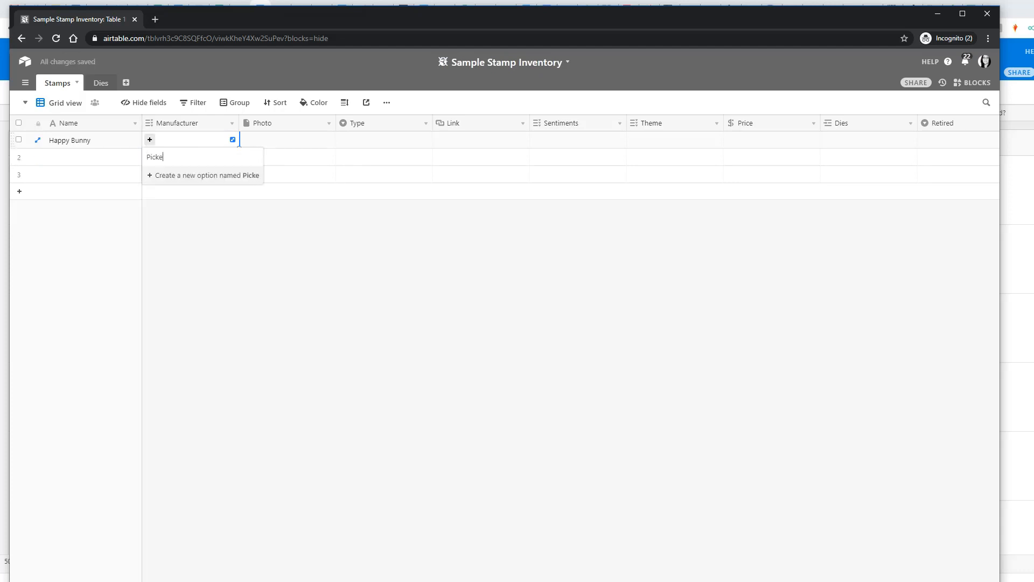
text(t Fence St)
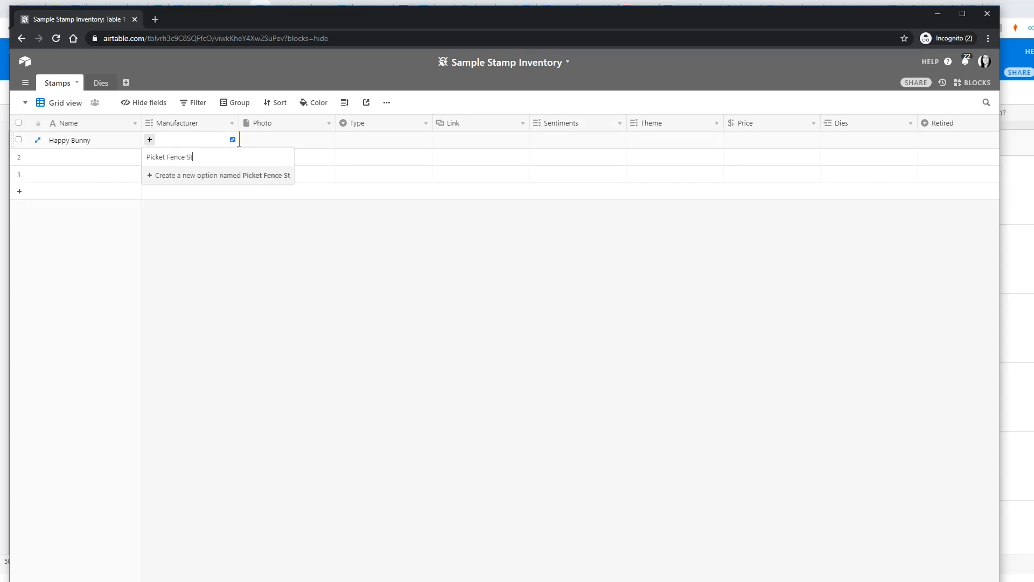
text(udios)
key(Return)
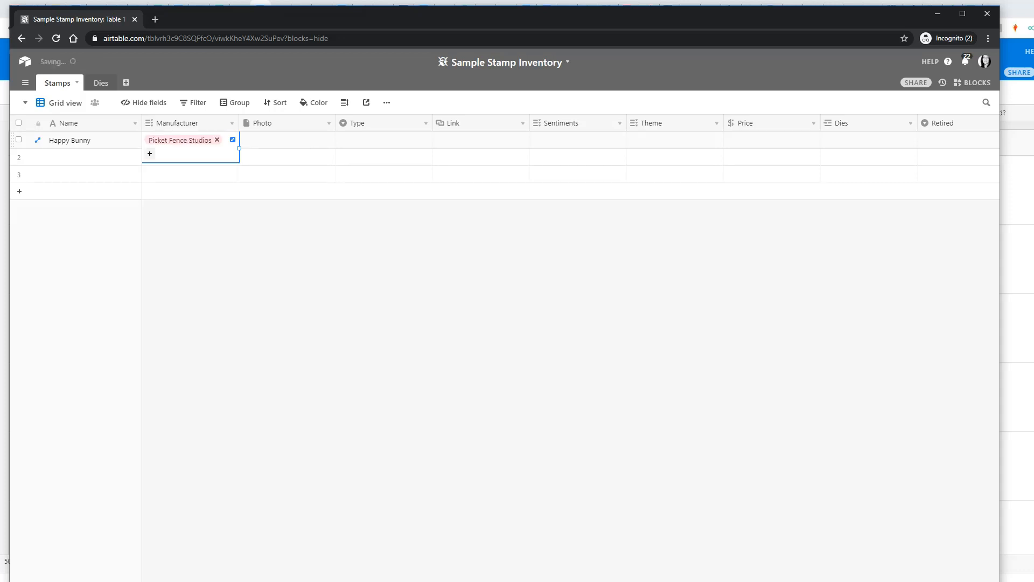
key(Tab)
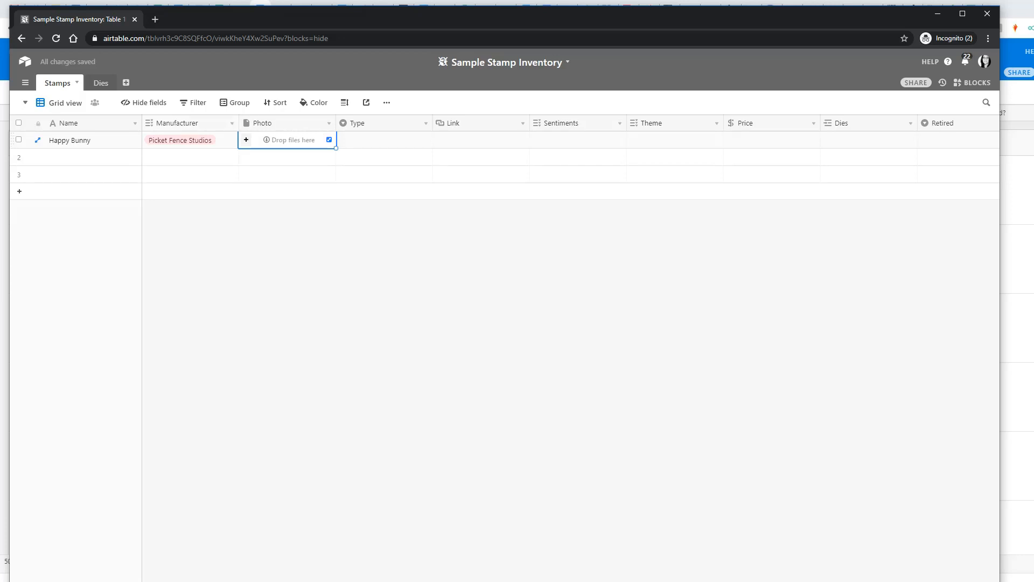
Search Google for "bunny" in a new browser tab
click(155, 19)
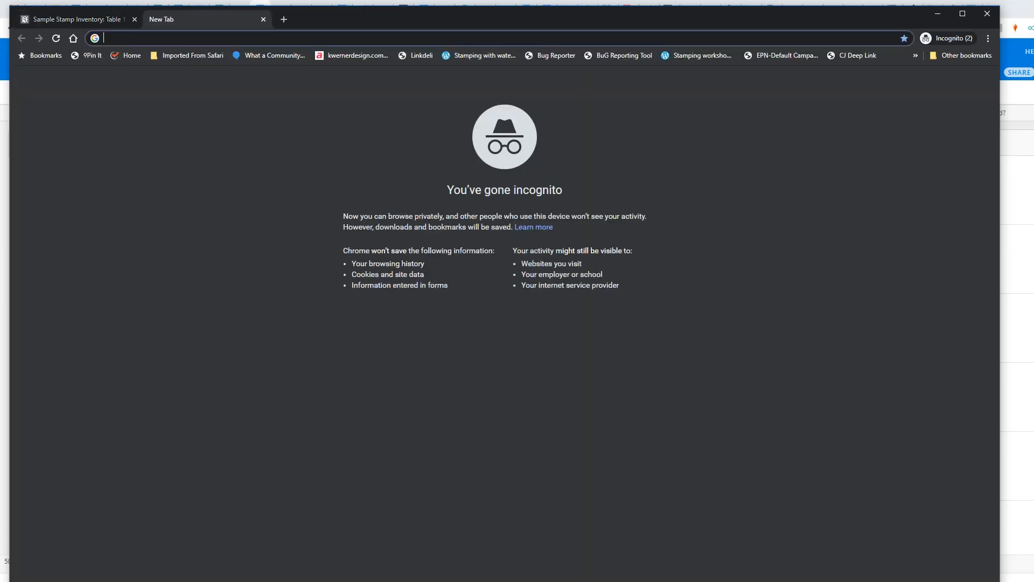
text(goo)
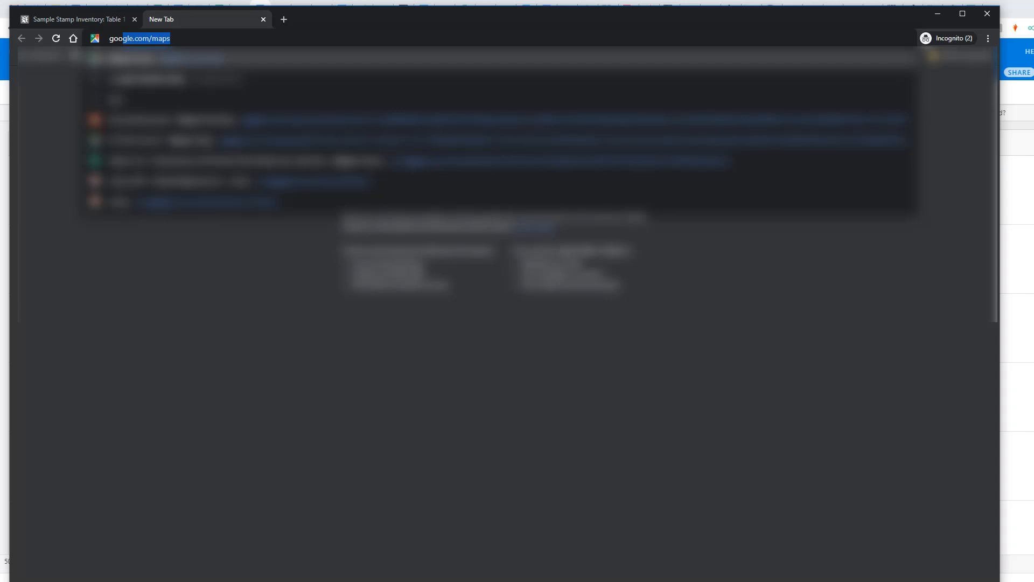
text(gl.)
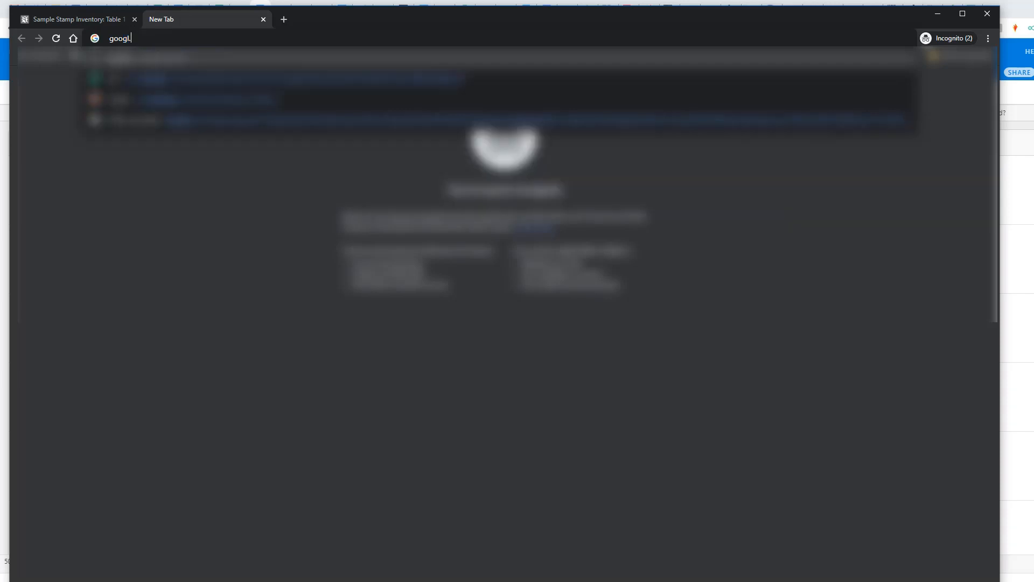
text(le)
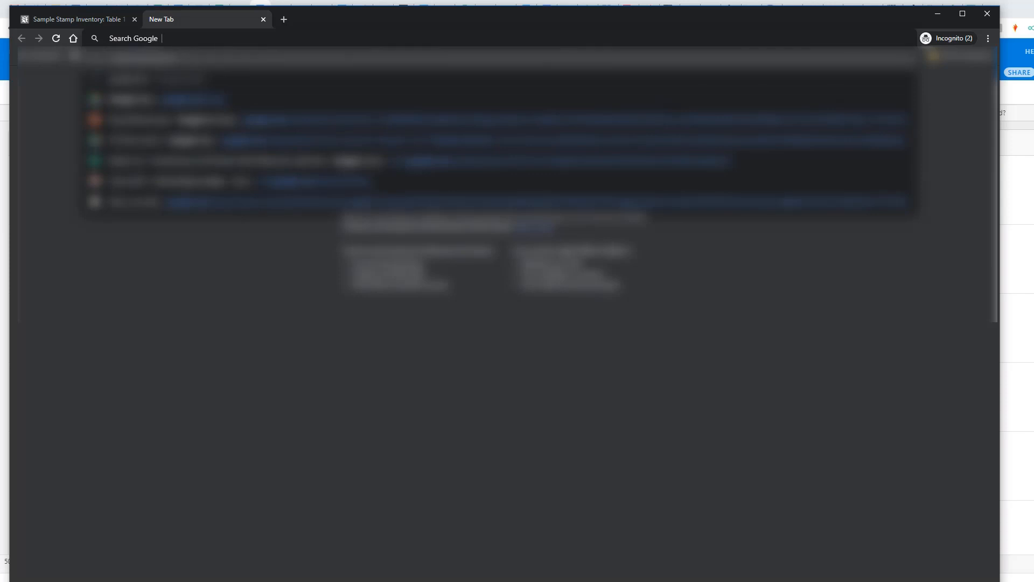
text(.com bunnu)
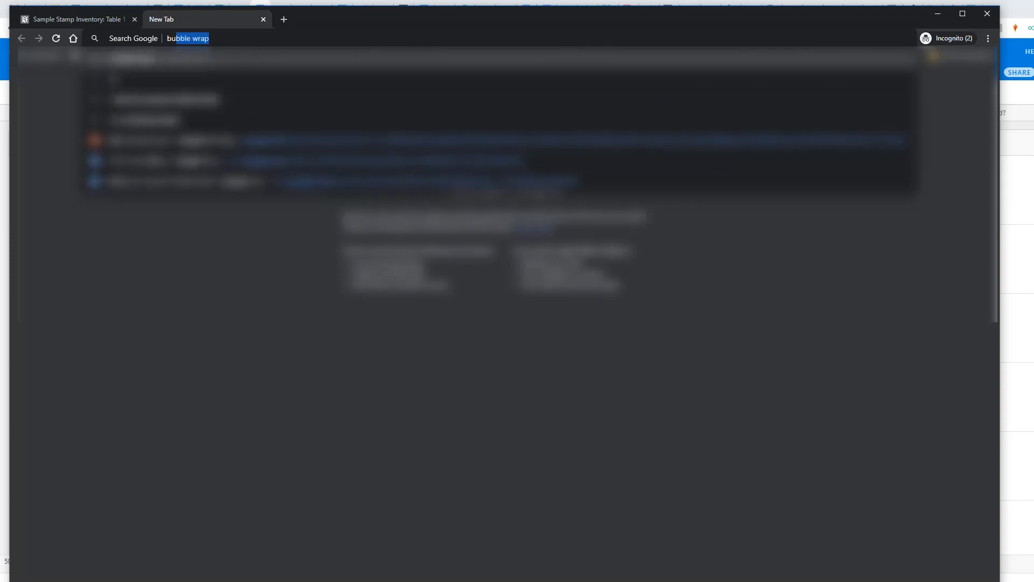
key(BackSpace)
text(y)
key(Return)
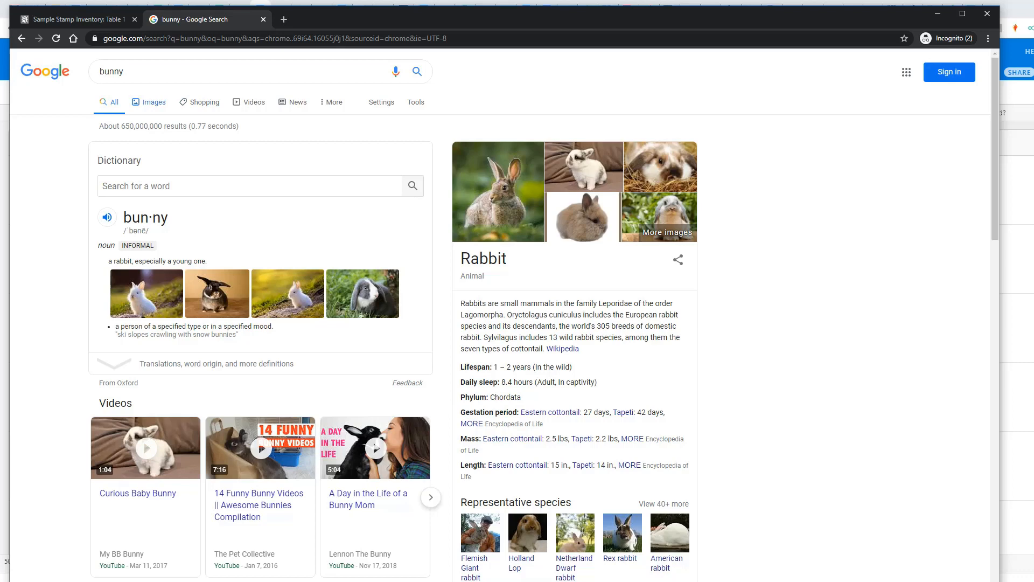
Show the image results for bunny and copy the image address of the first picture, Curious Baby Bunny
click(150, 102)
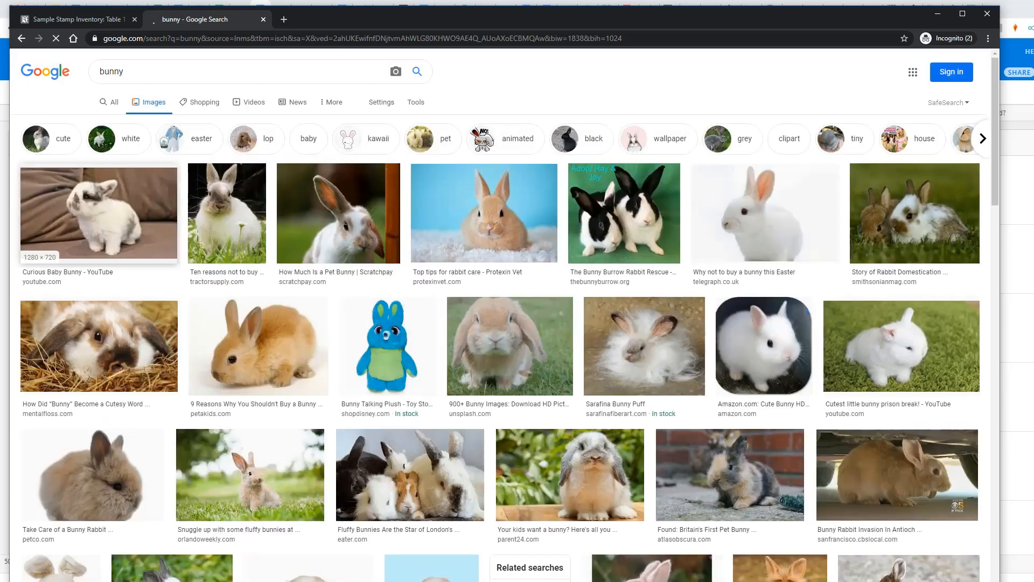
right_click(125, 199)
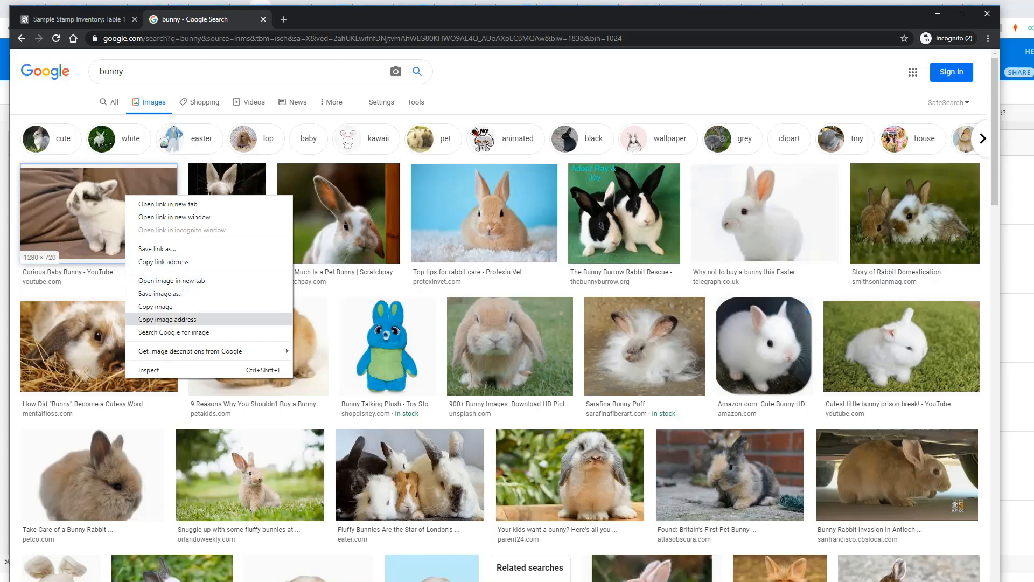
click(167, 319)
Try to attach the copied bunny image address as a link in the Happy Bunny record's Photo field in Airtable
click(79, 19)
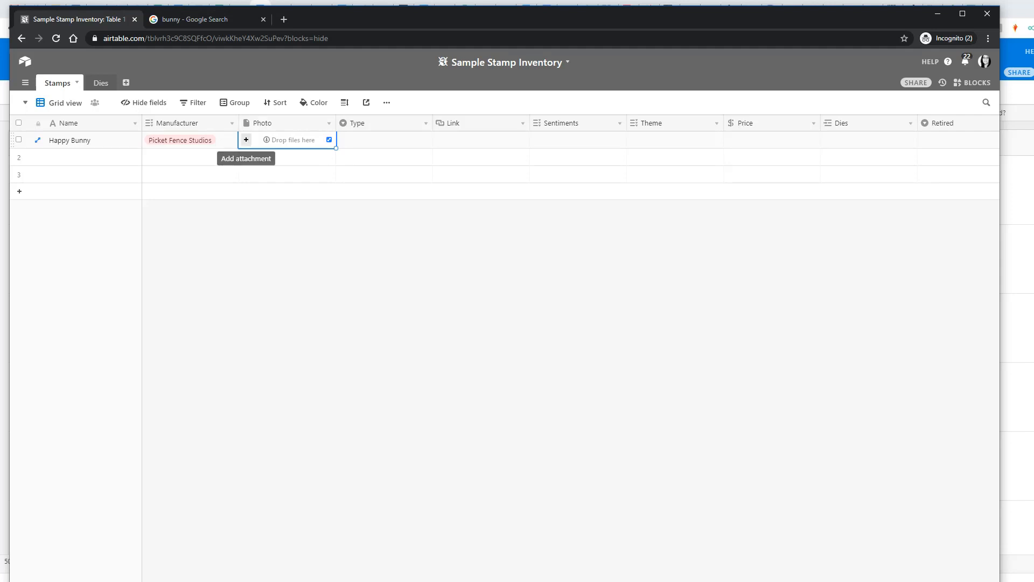
click(246, 139)
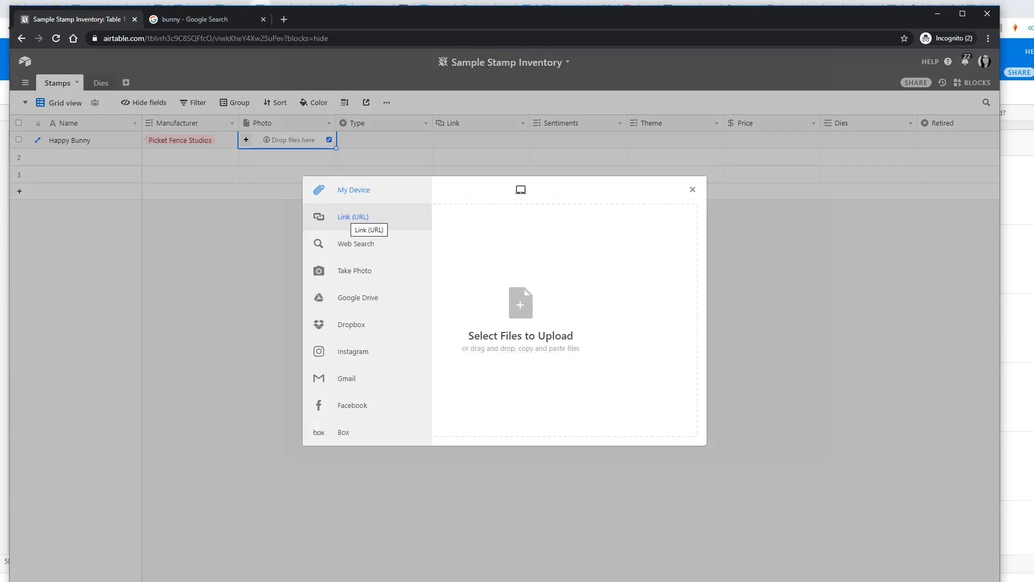
click(353, 217)
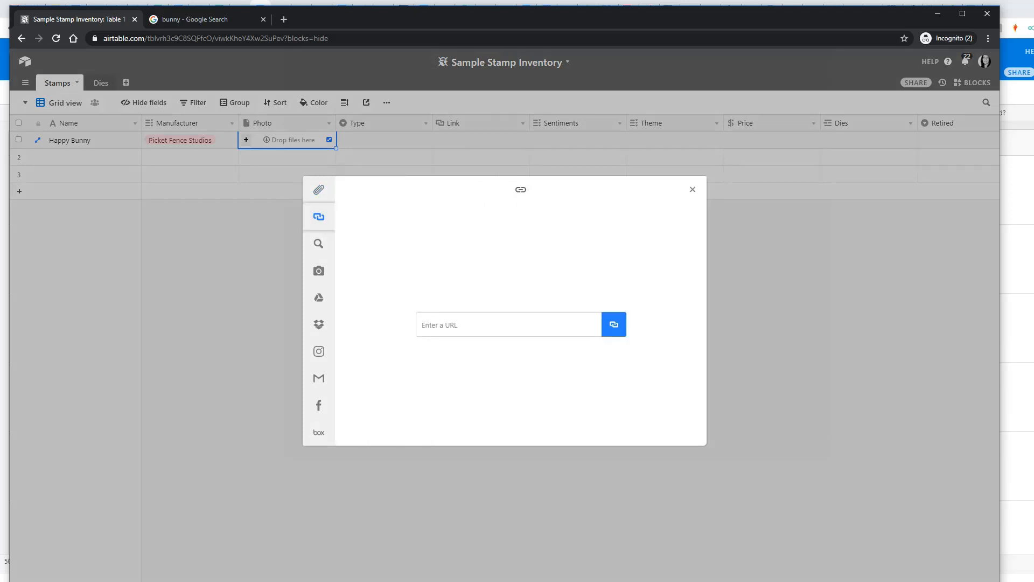
key(ctrl+v)
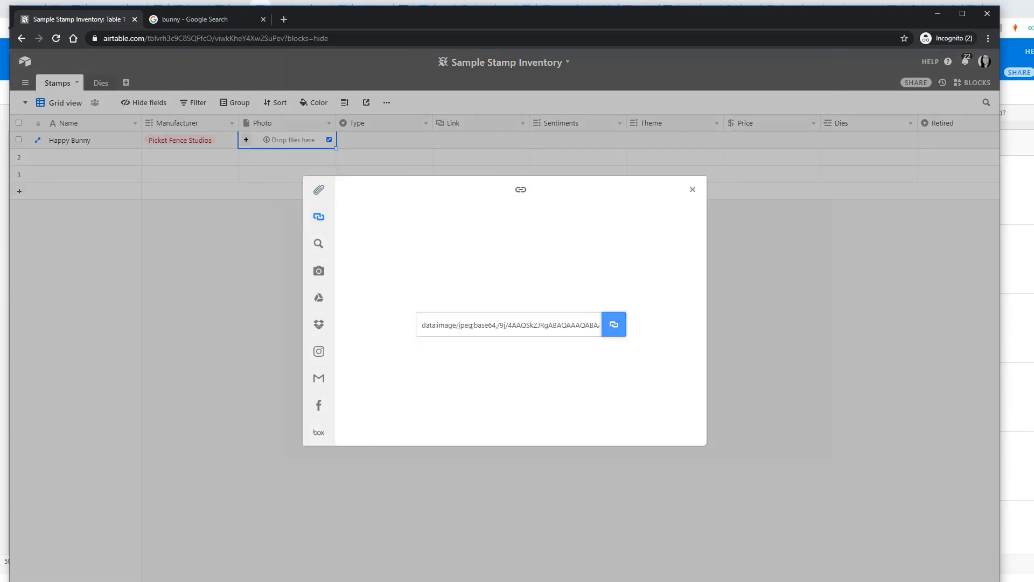
key(Return)
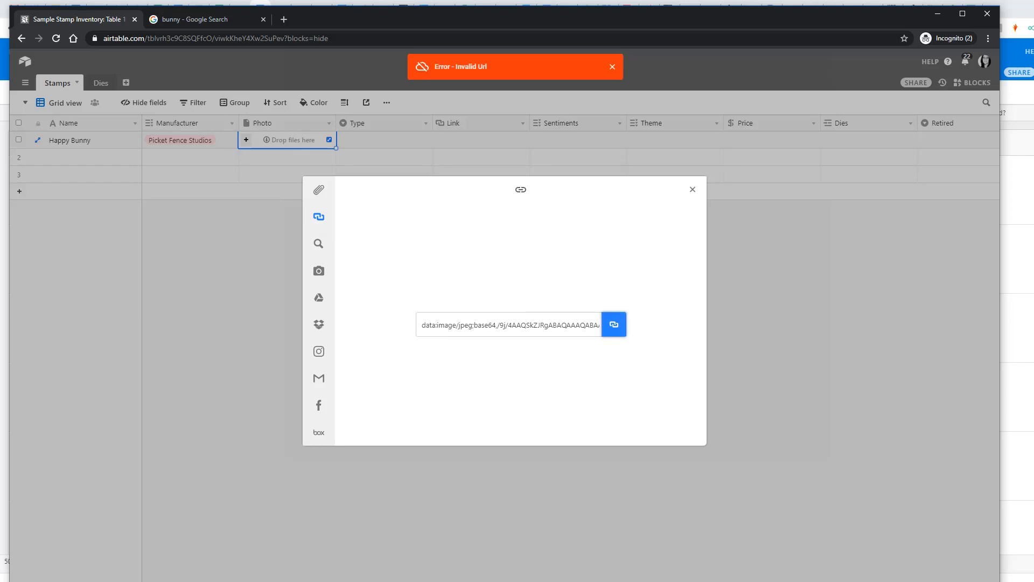
click(581, 325)
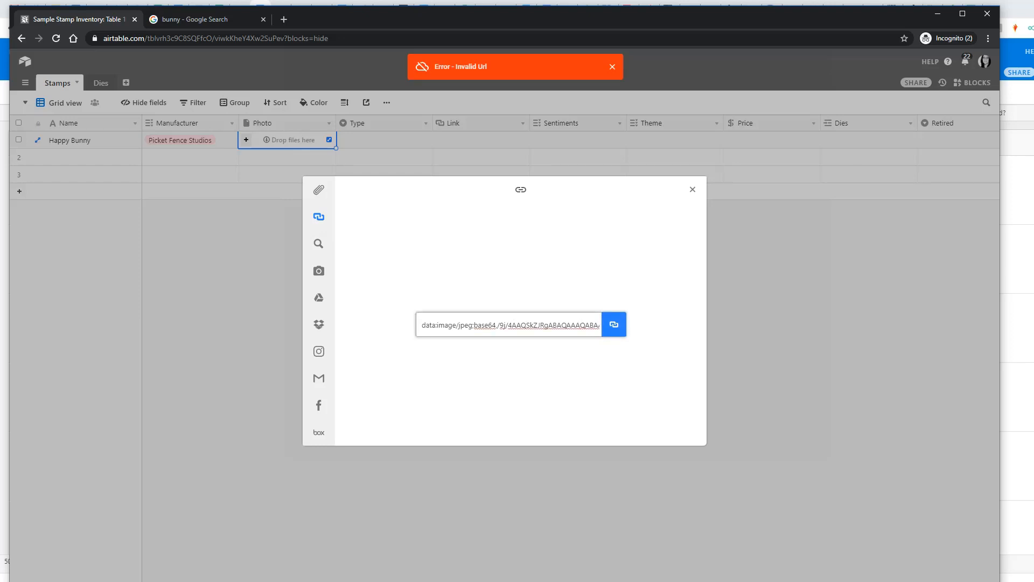
key(alt+Tab)
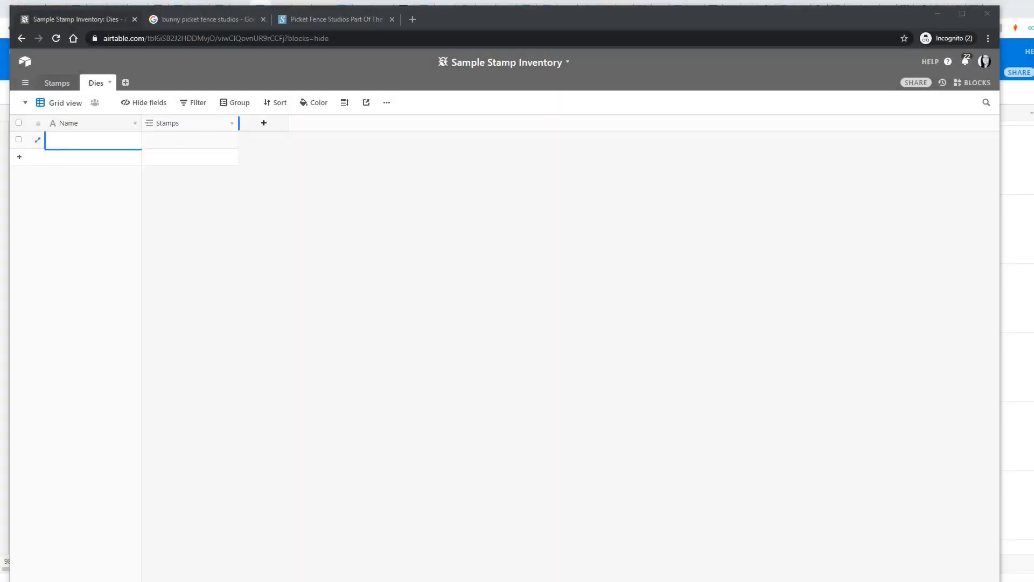
click(232, 123)
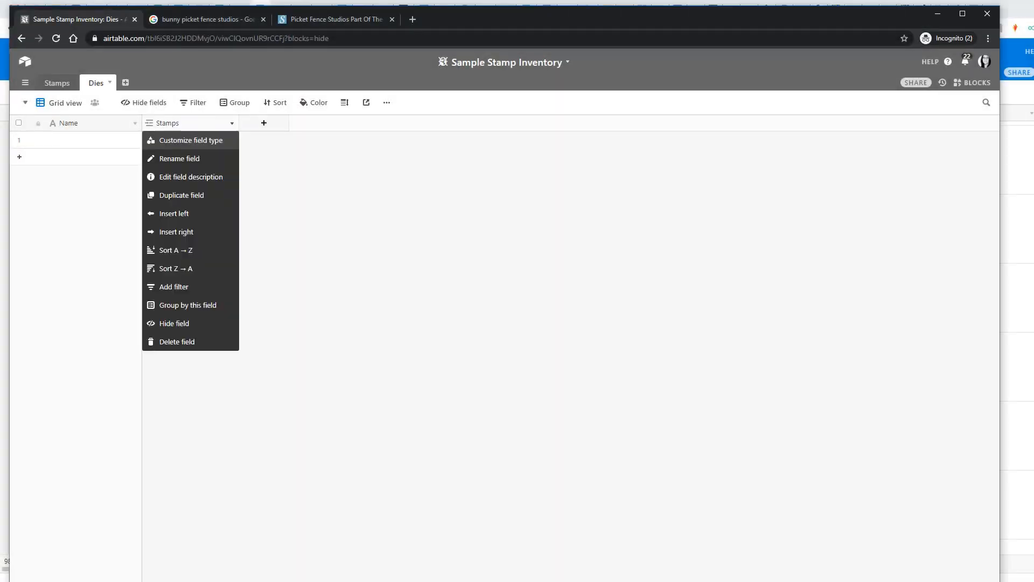
click(180, 158)
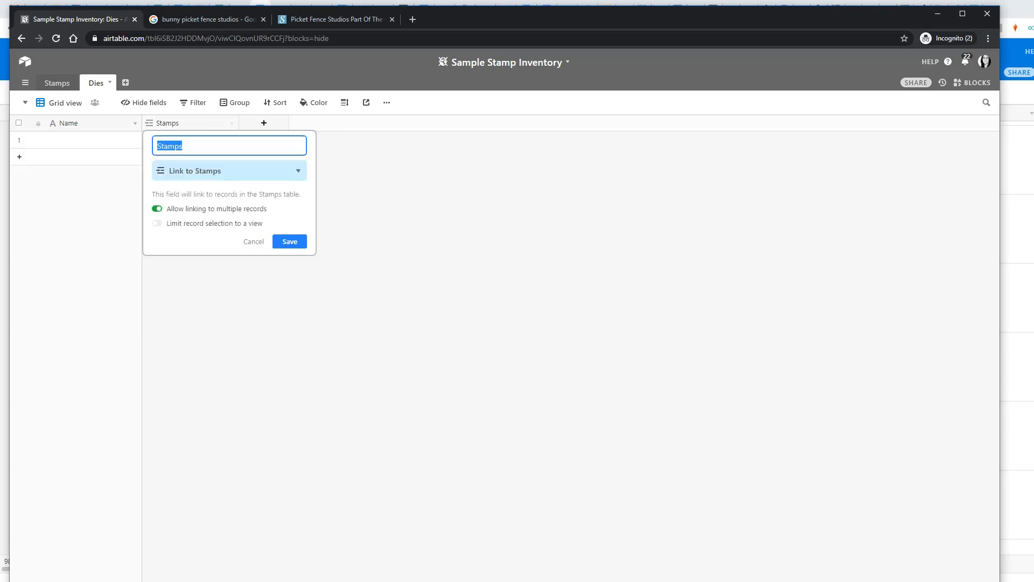
text(Photo)
click(253, 242)
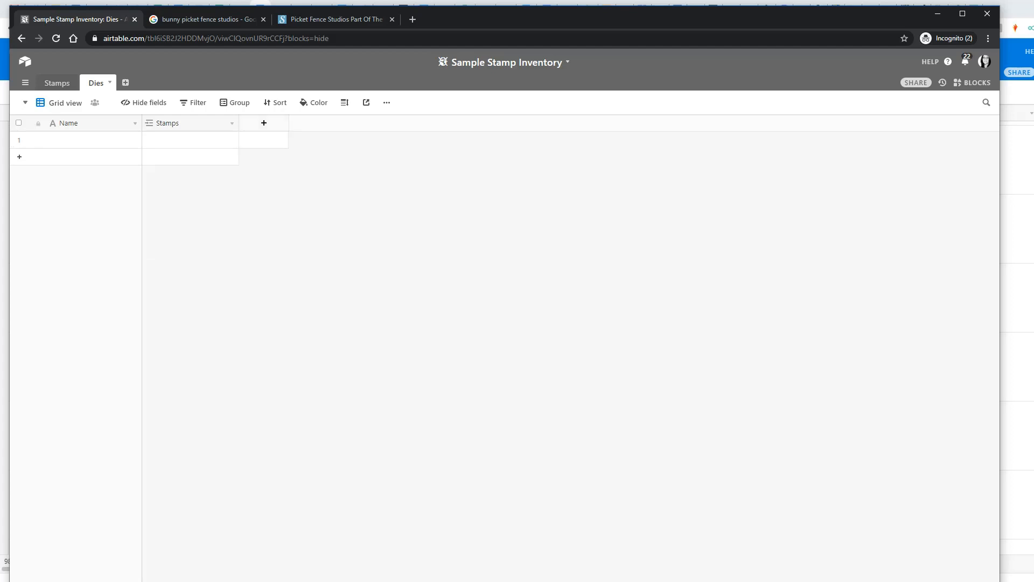
drag(189, 123, 260, 124)
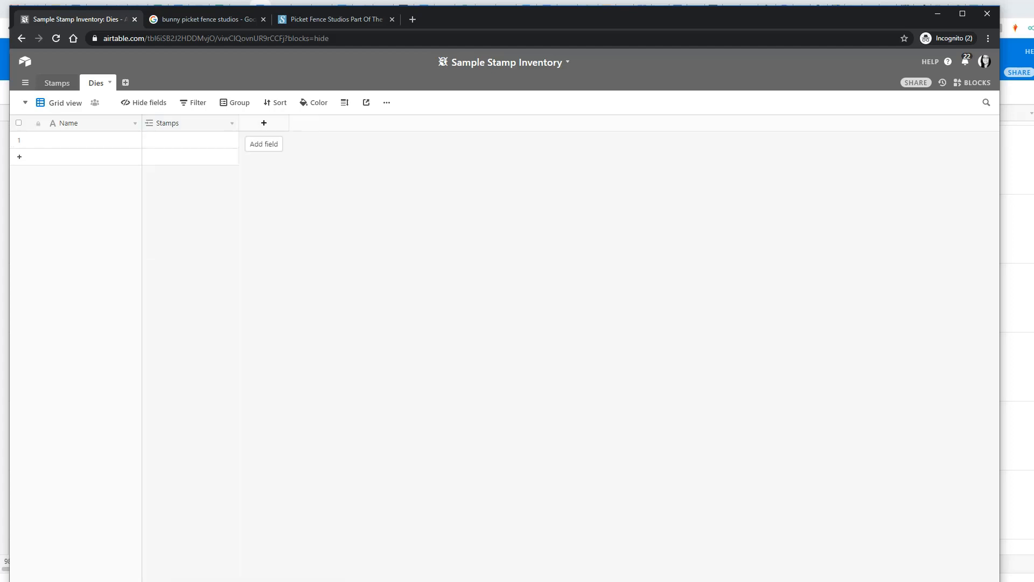
Add an Attachment field named Photo to the Dies table and place it before the Stamps field
click(264, 122)
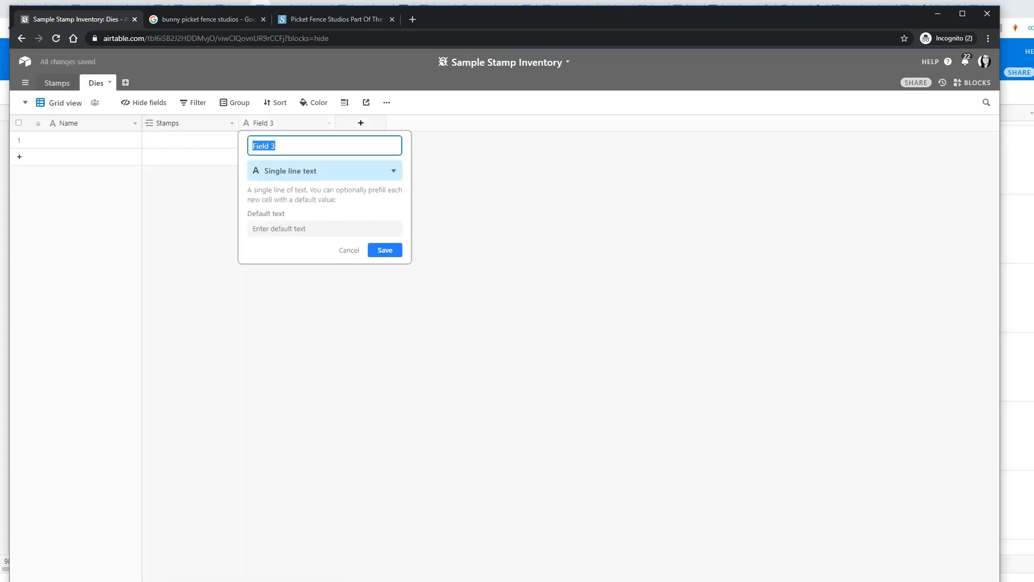
text(Photo)
click(324, 170)
click(290, 248)
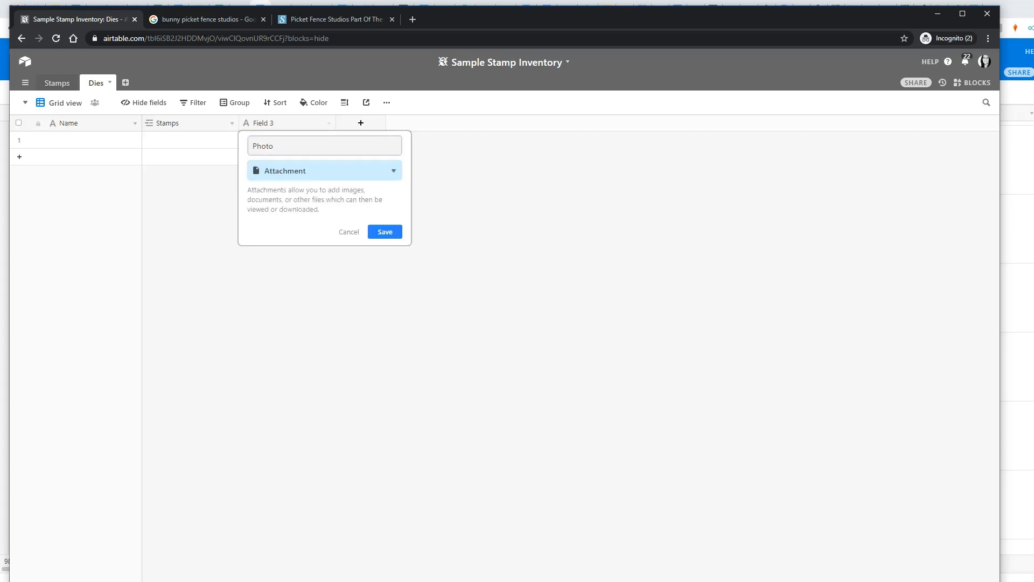
click(385, 231)
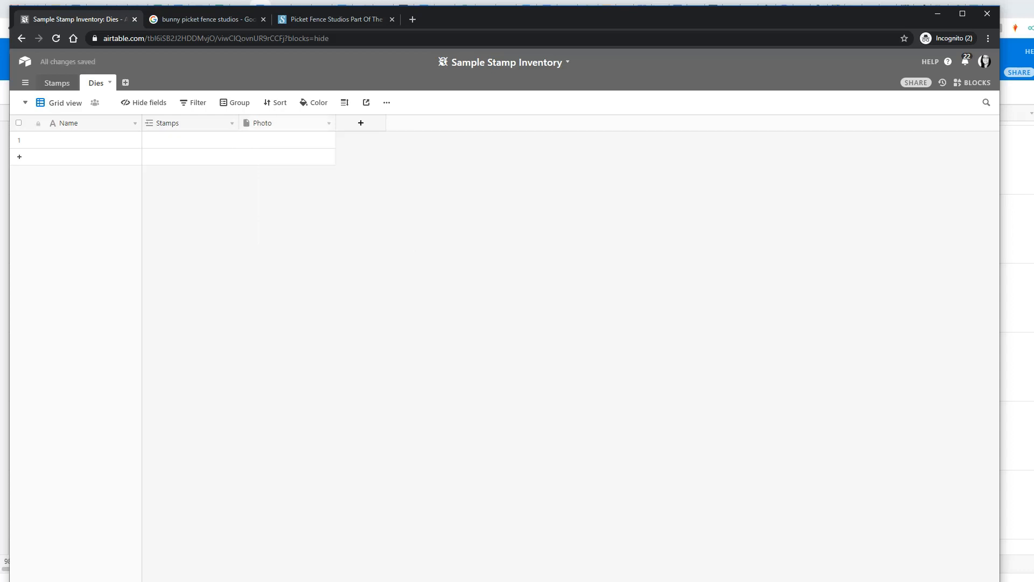
drag(285, 122, 157, 123)
Add a Multiple select field named Manufacturer to the Dies table and place it between Photo and Stamps
click(360, 123)
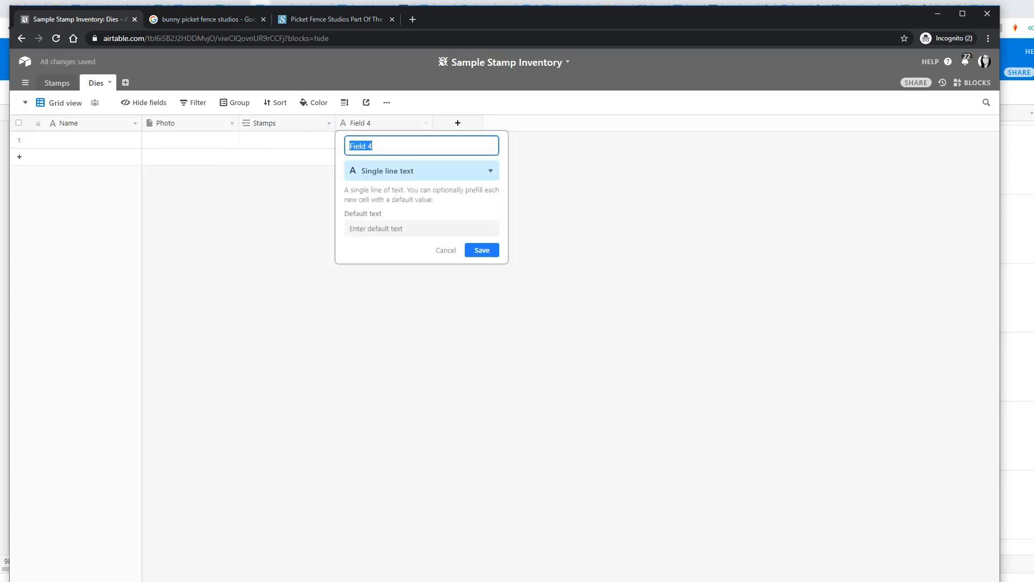
text(Manufacturer)
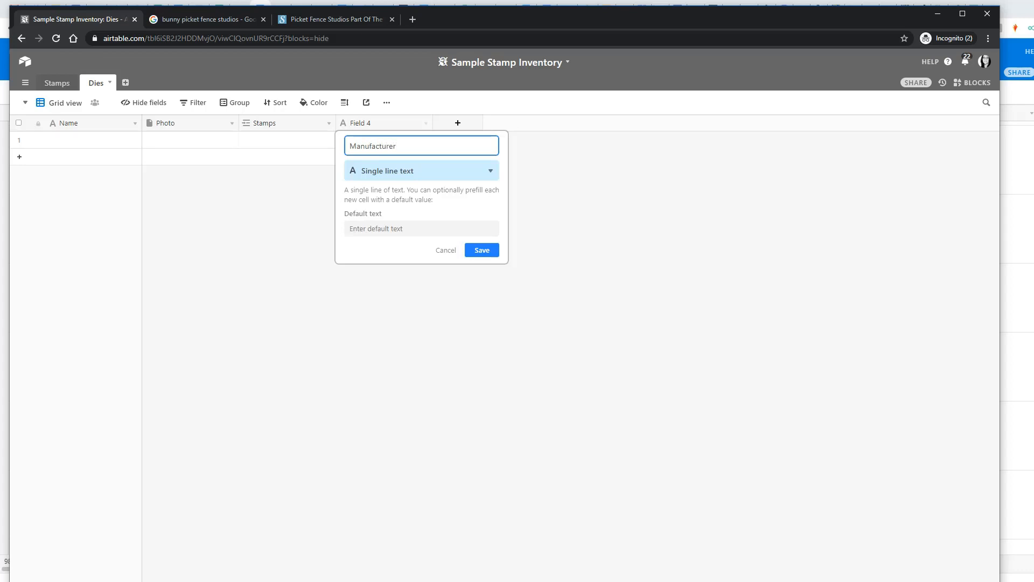
click(422, 171)
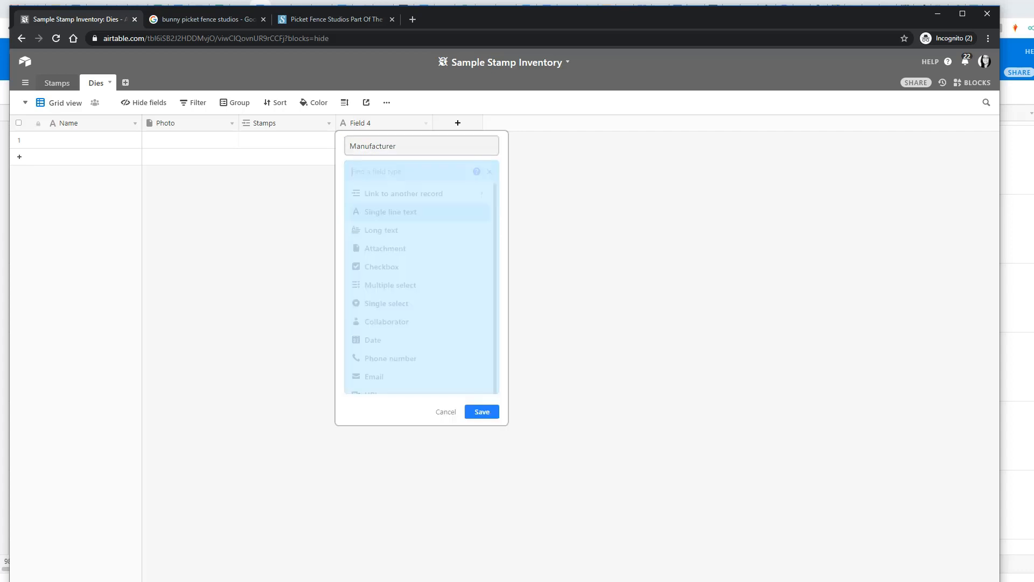
click(418, 285)
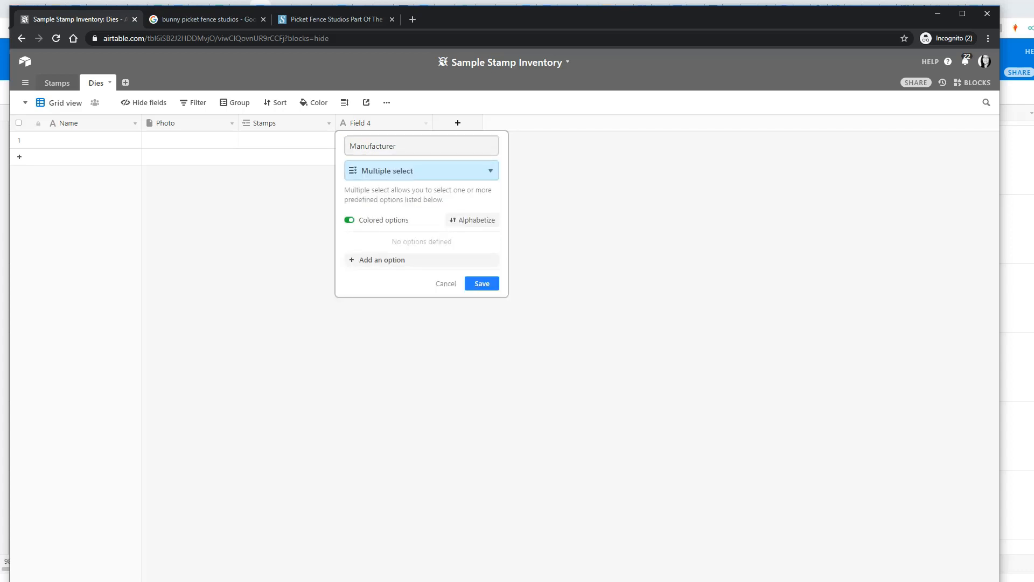
click(483, 284)
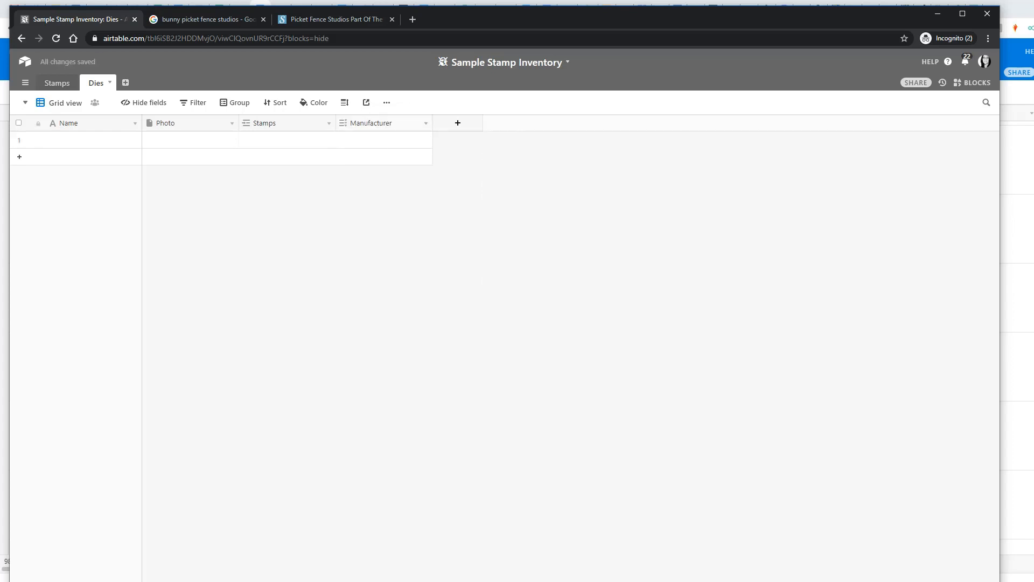
drag(371, 123, 219, 122)
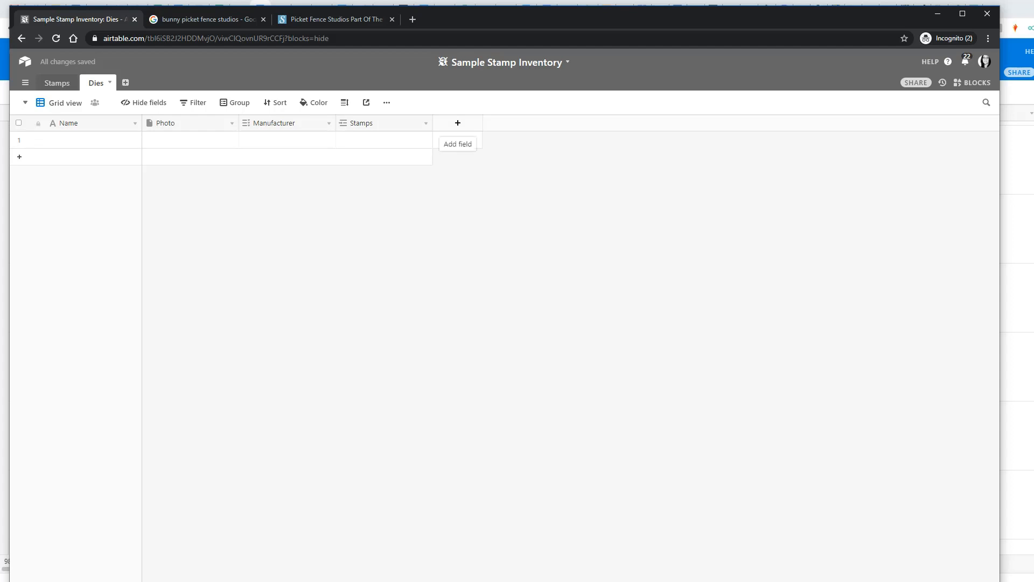
Create a new field named Type in the Dies table and make it a Single select field
click(458, 123)
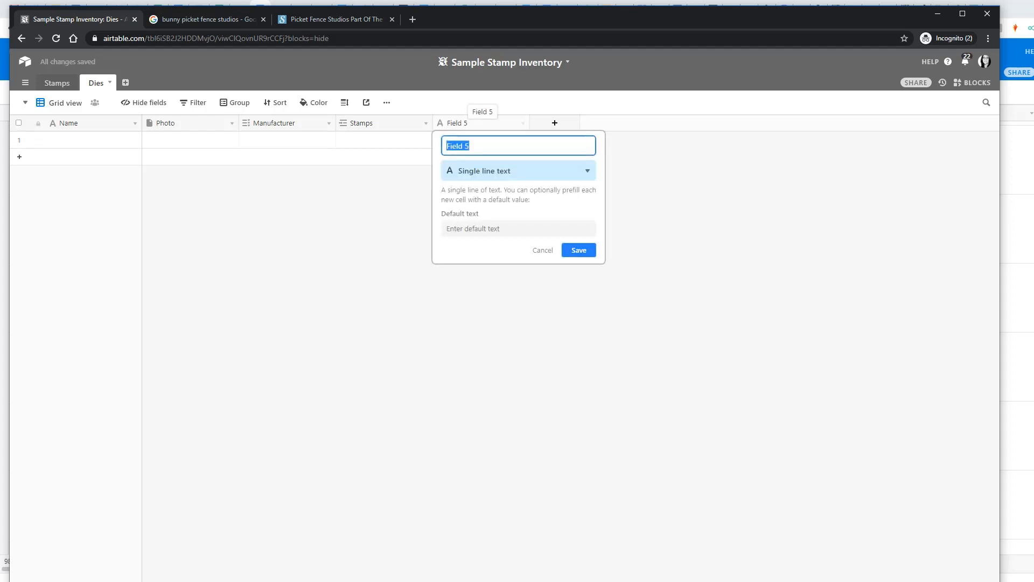
text(Type)
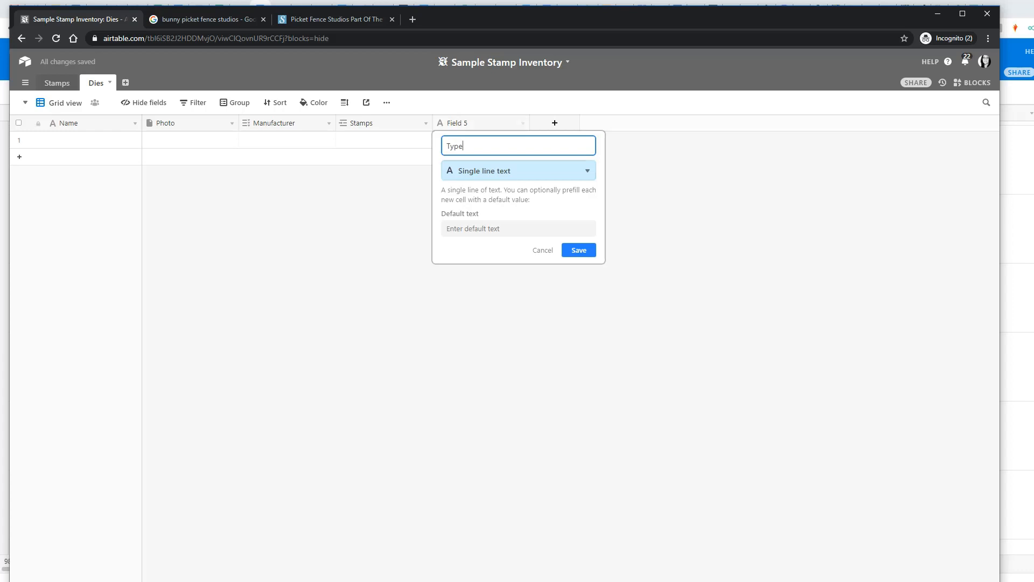
click(498, 171)
key(Return)
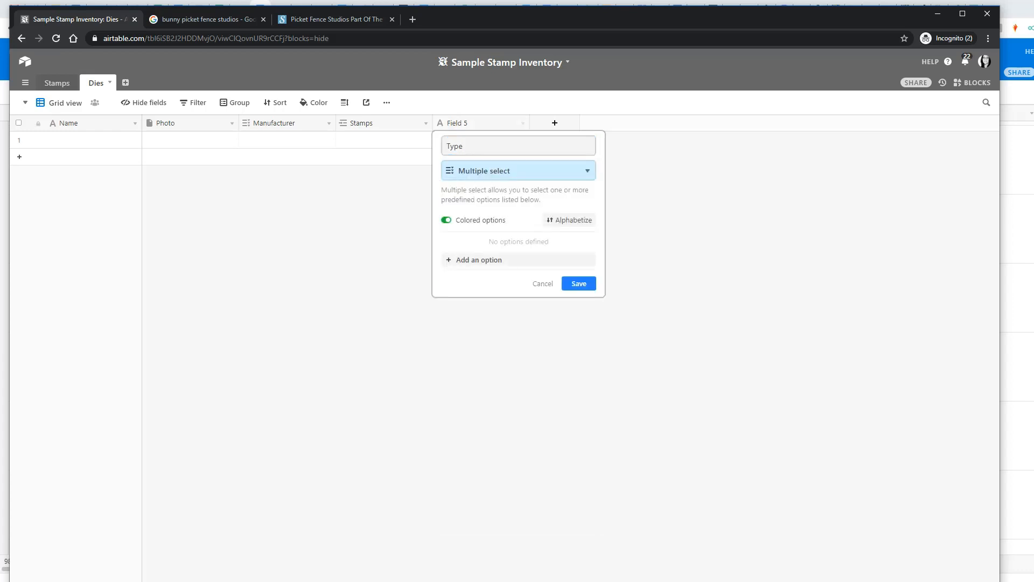
click(498, 171)
key(Down)
key(Down)
key(Down)
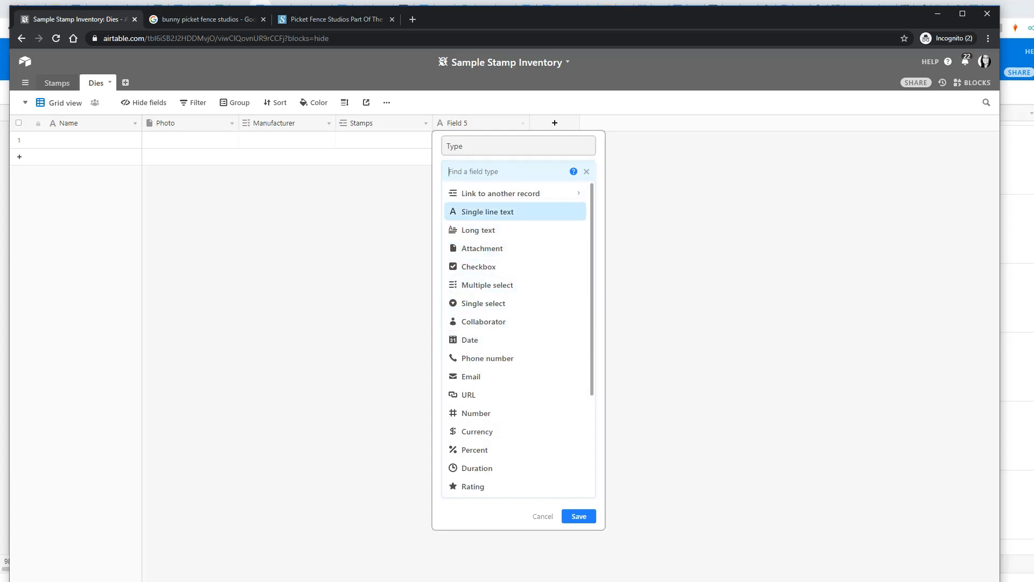
key(Down)
key(Down)
key(Down)
key(Down)
key(Down)
key(Return)
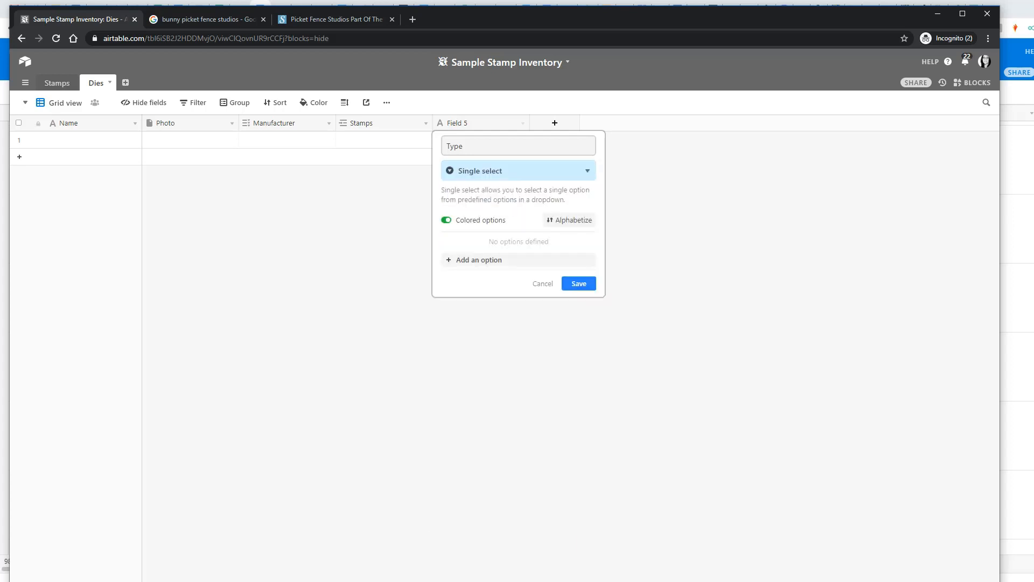
Save the Type field with options Word Die, Layering Die, Shape Die, Background Die and Interactive Die, and place it before Stamps
click(480, 260)
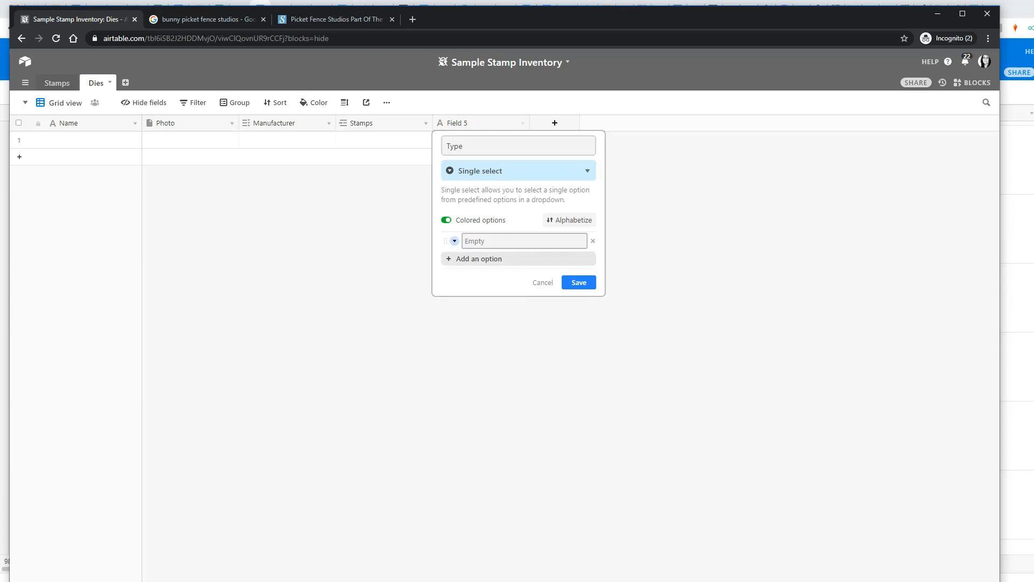
text(Word Die)
key(Return)
text(Layer)
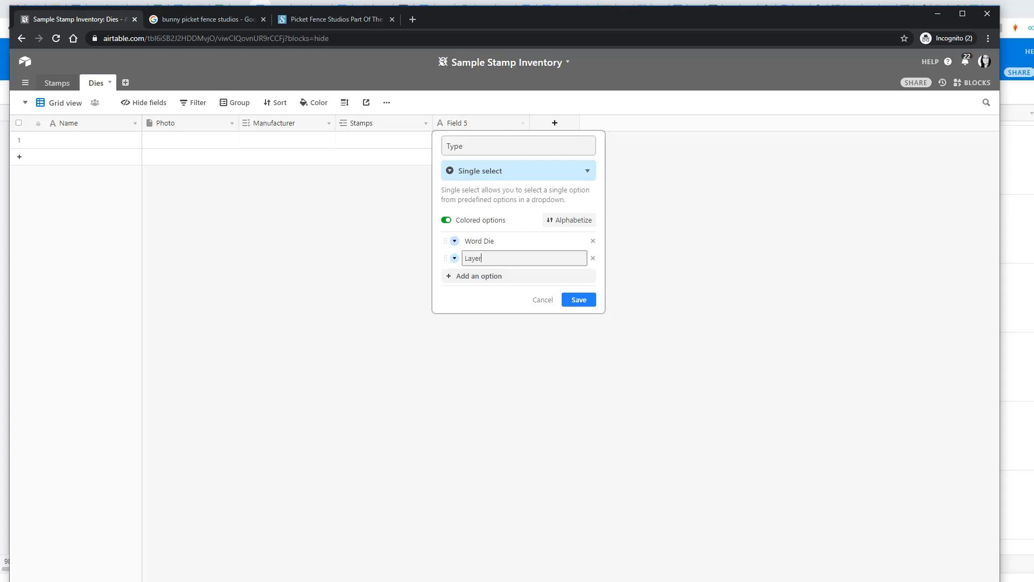
text(ing Die)
key(Return)
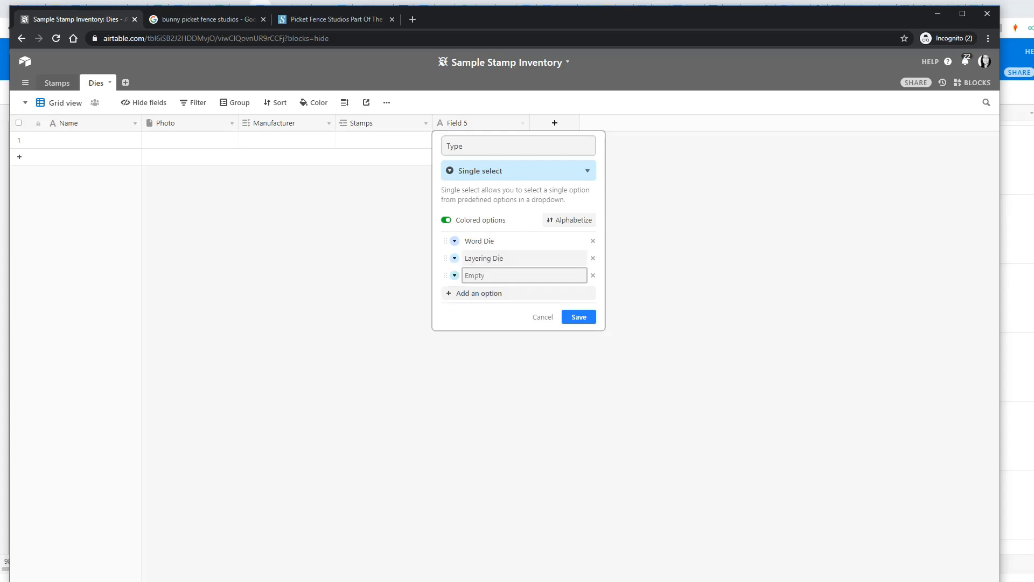
text(Shape Die)
key(Return)
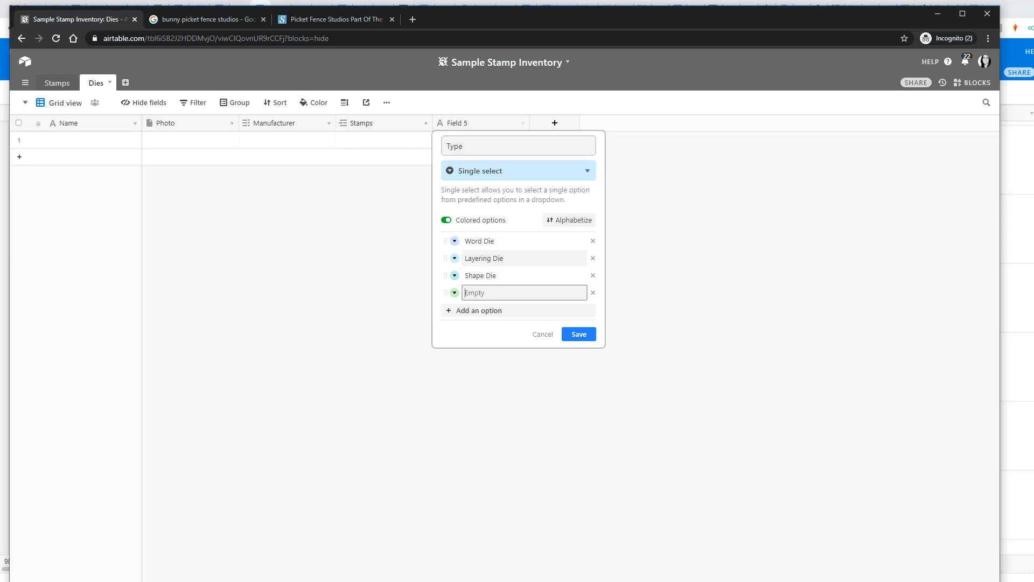
text(Background Die)
key(Return)
text(Inter)
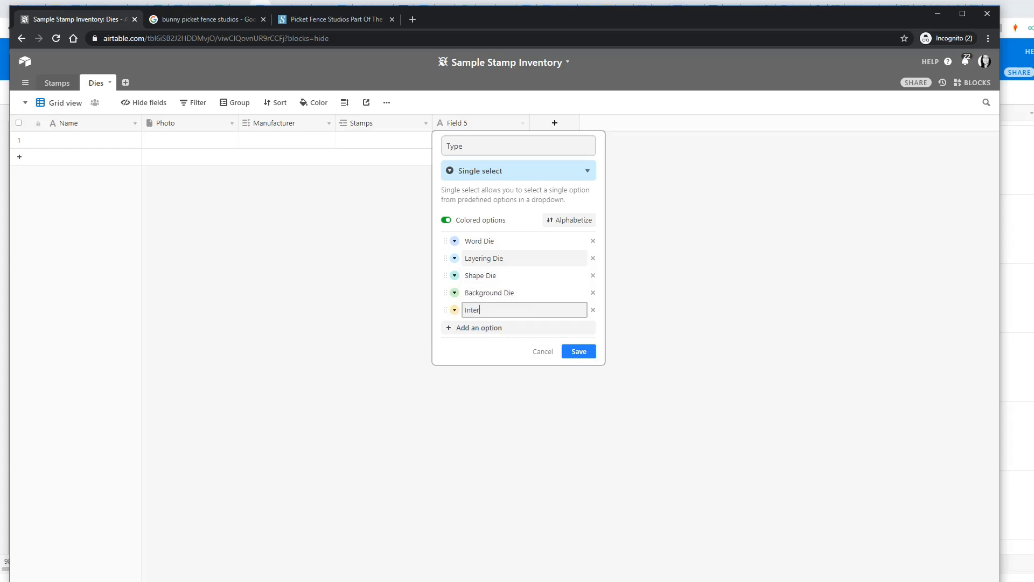
text(active Die)
key(Return)
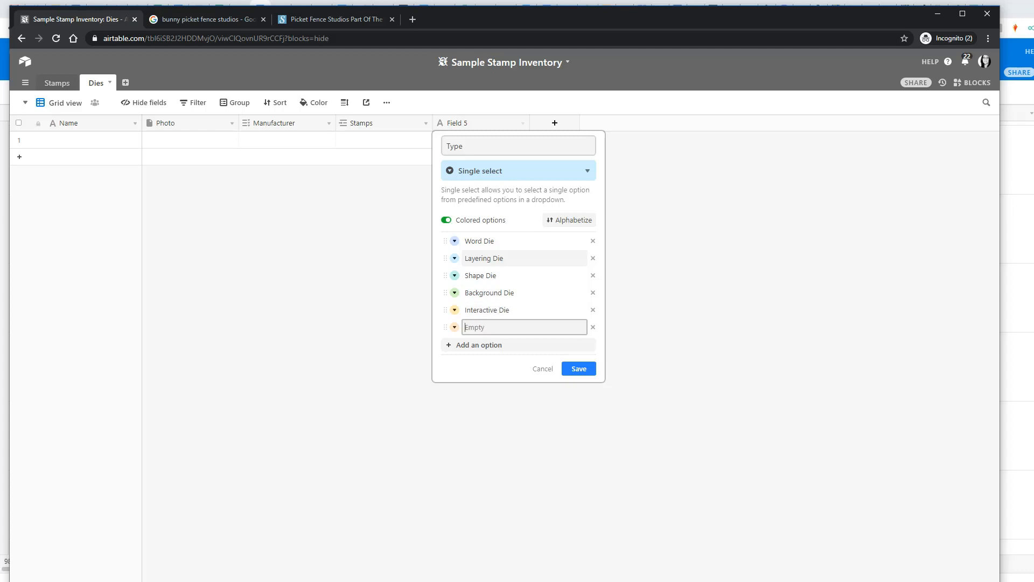
click(578, 368)
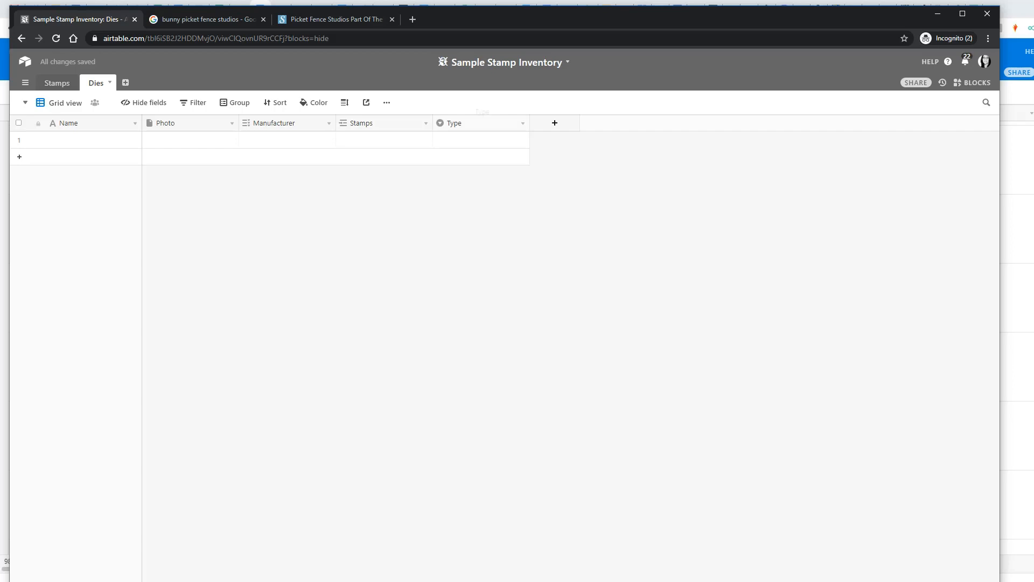
mouse_move(481, 123)
mouse_down()
mouse_move(286, 123)
mouse_move(358, 123)
mouse_up()
Add a Multiple select field named Sentiments to the Dies table and place it between Type and Stamps
click(555, 123)
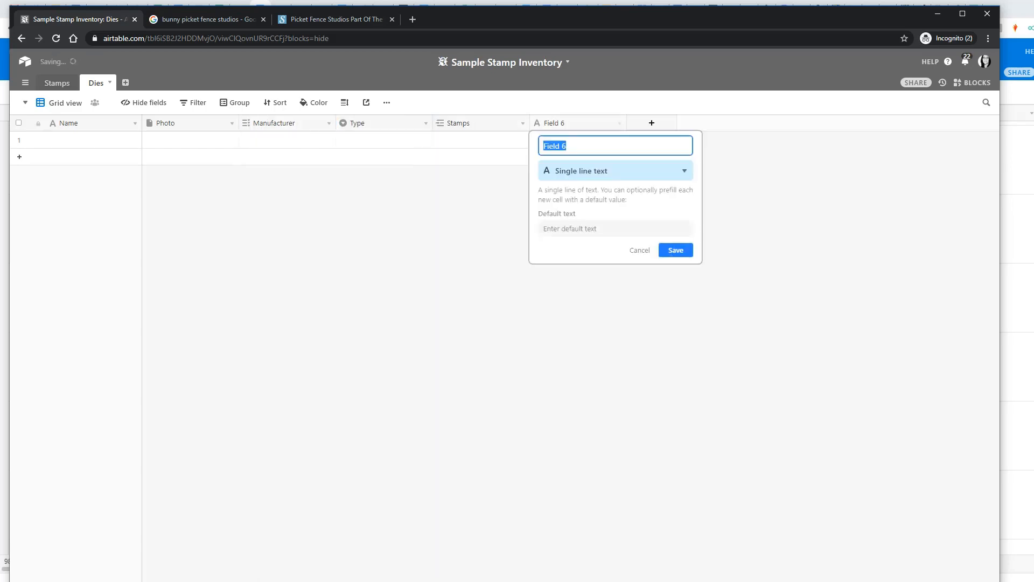
text(Sentimen)
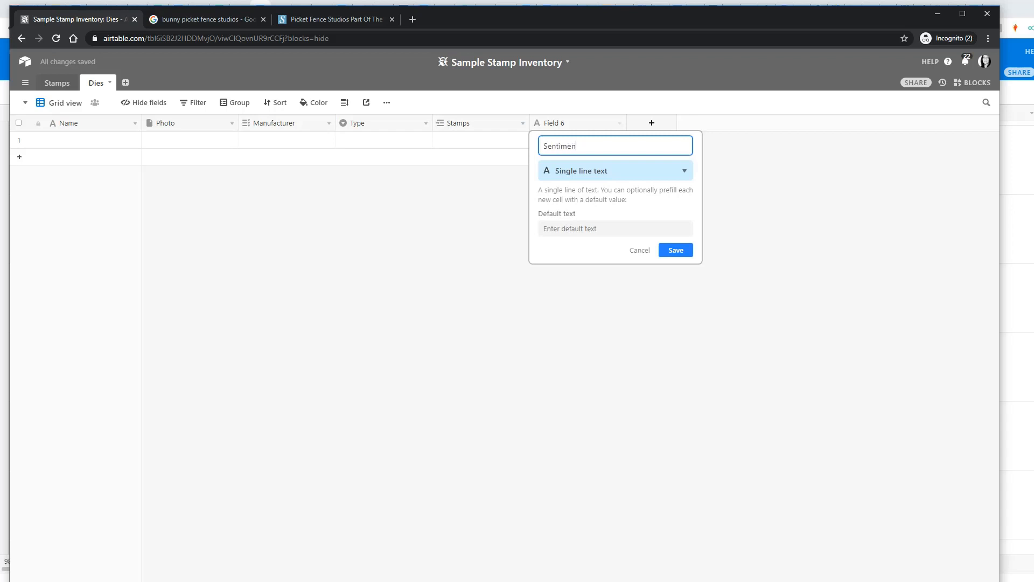
text(ts)
click(616, 170)
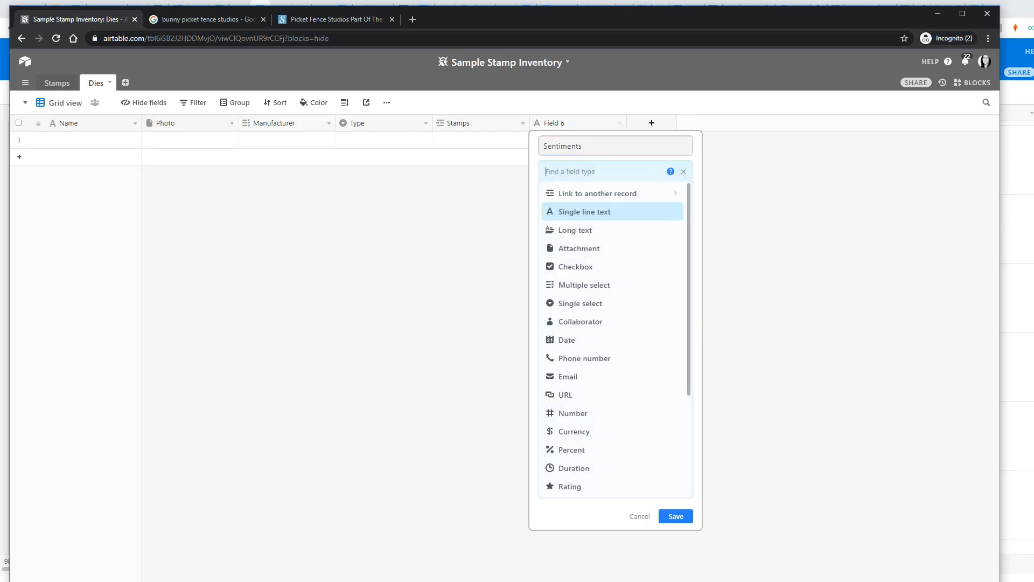
click(611, 284)
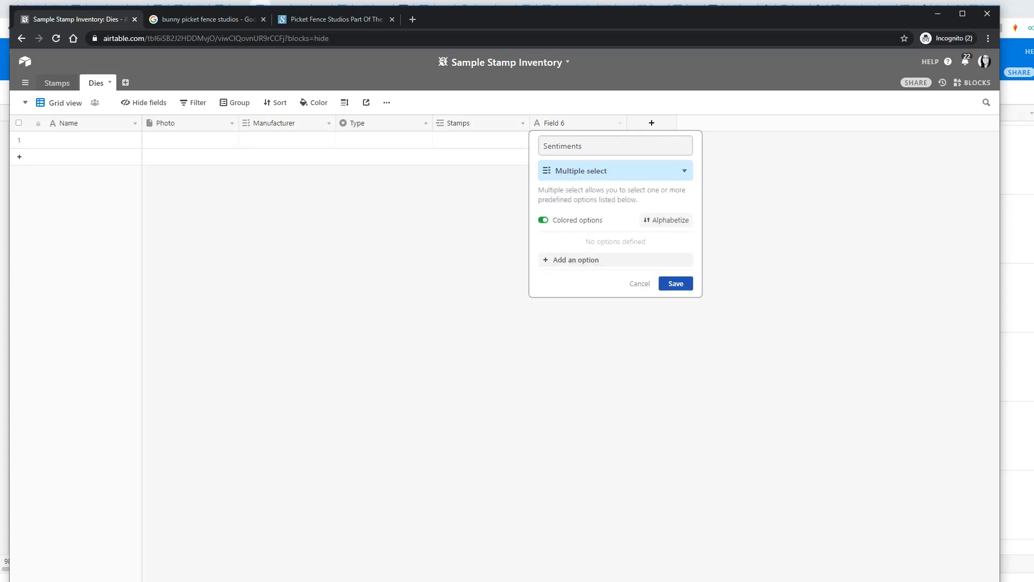
click(675, 284)
drag(559, 124, 433, 123)
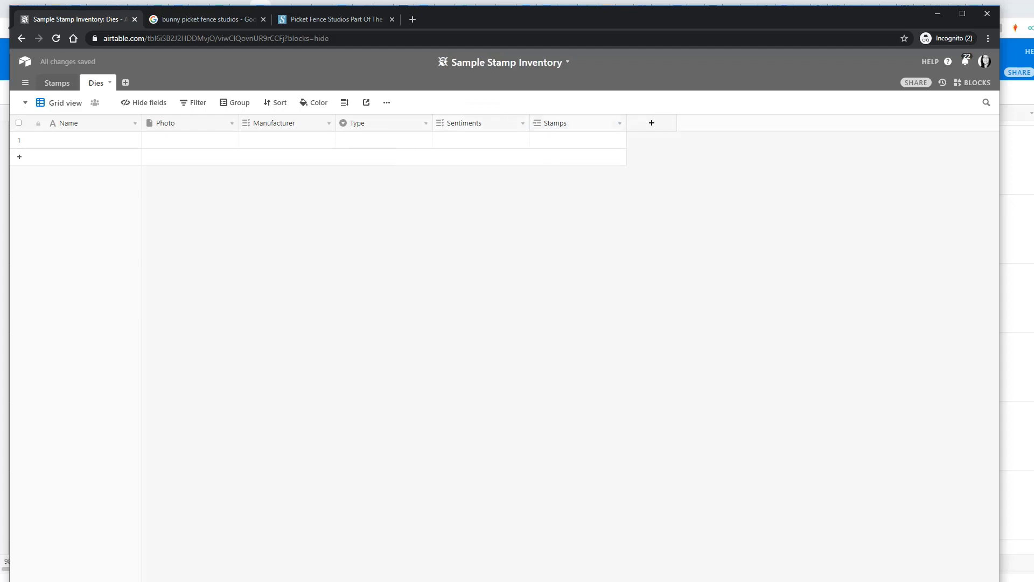
Look at the stamp records available for linking in the first die's Stamps field, without linking any
click(579, 140)
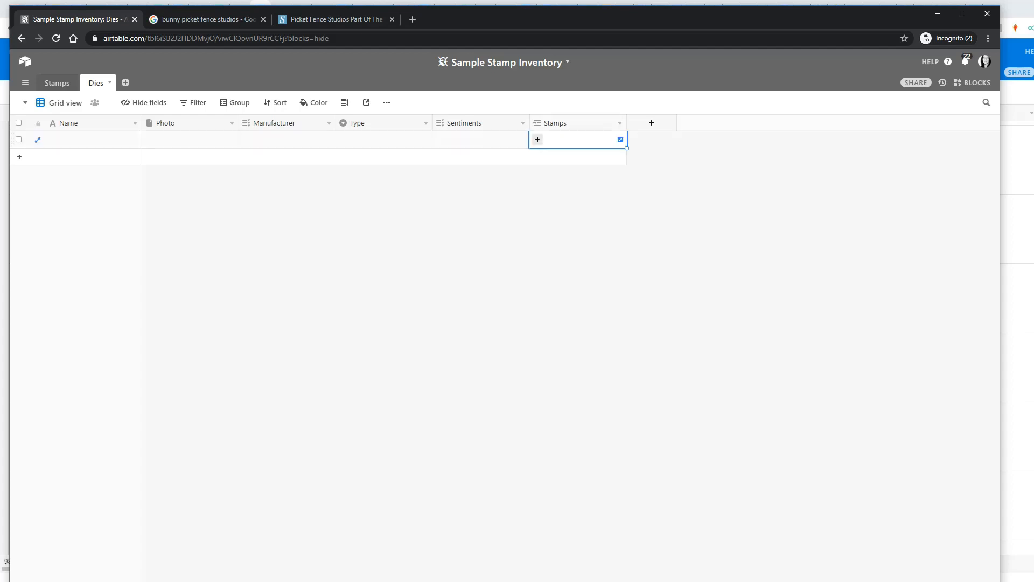
click(537, 139)
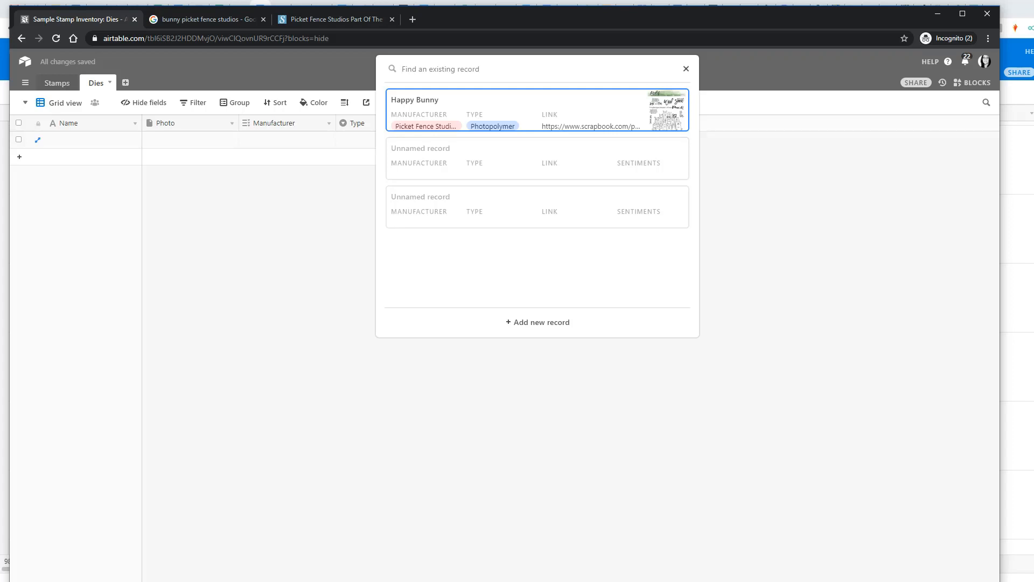
key(Escape)
Add a Currency field named Price after Stamps in the Dies table, with $ as symbol and $1.00 precision
click(651, 123)
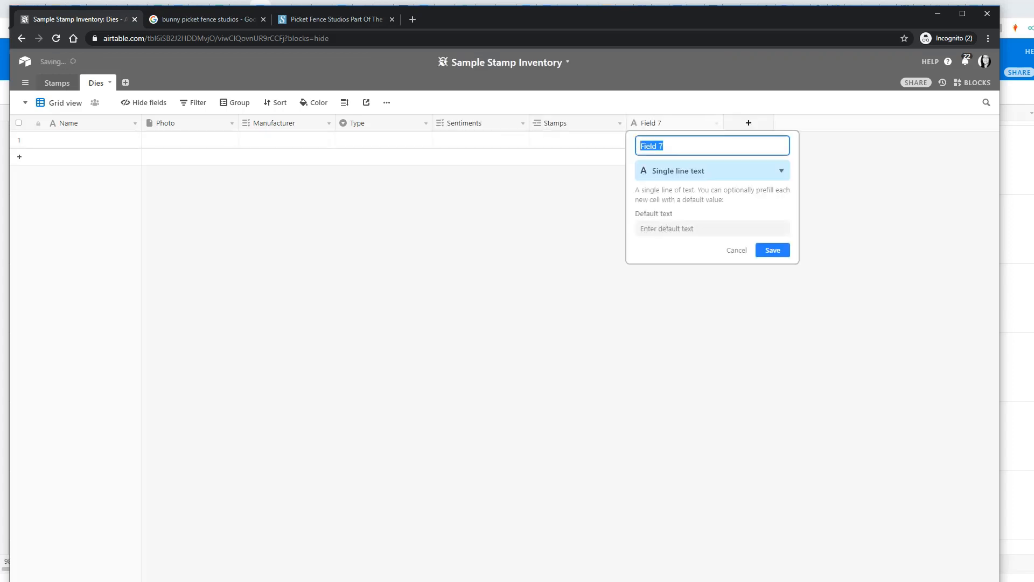
text(Price)
click(712, 170)
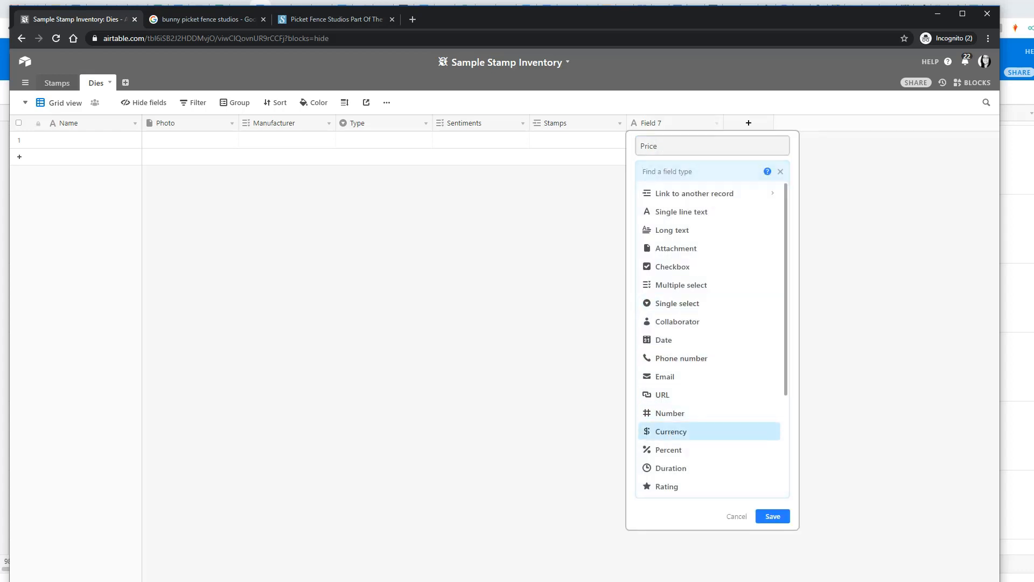
click(671, 431)
click(772, 314)
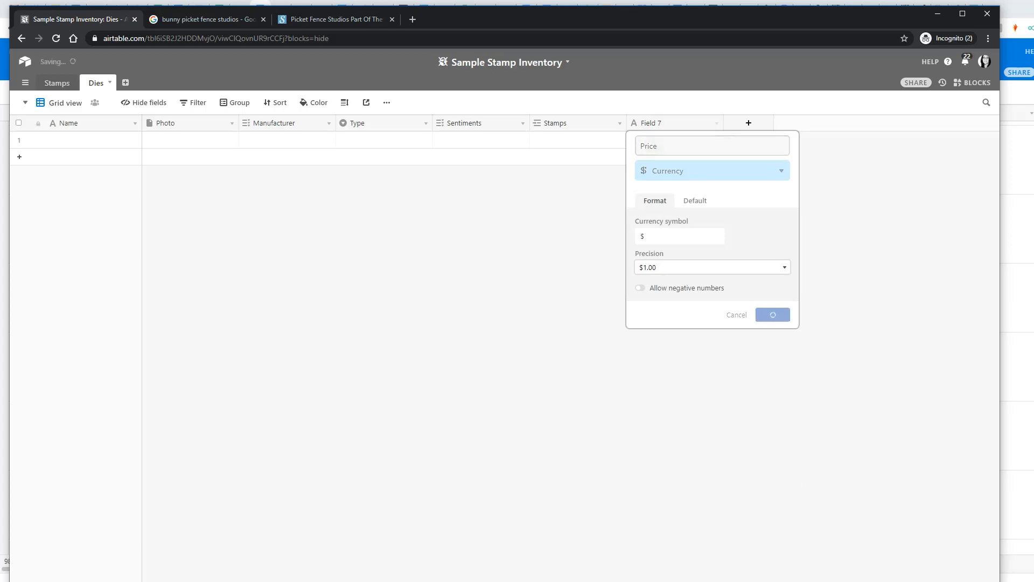
Add a Single select field named Retired? after Price in the Dies table, without defining options
click(749, 122)
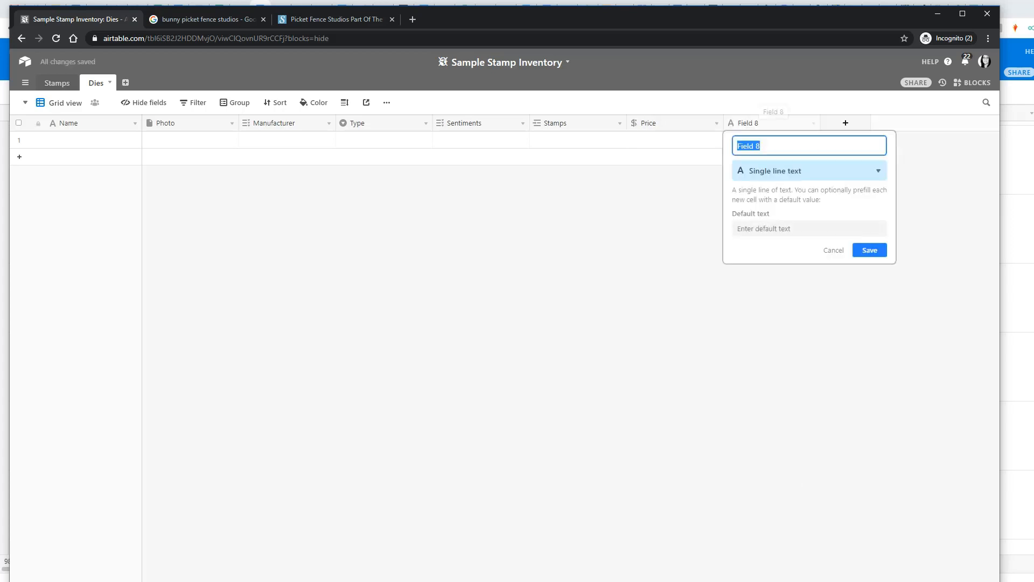
text(Rei)
text(tired?)
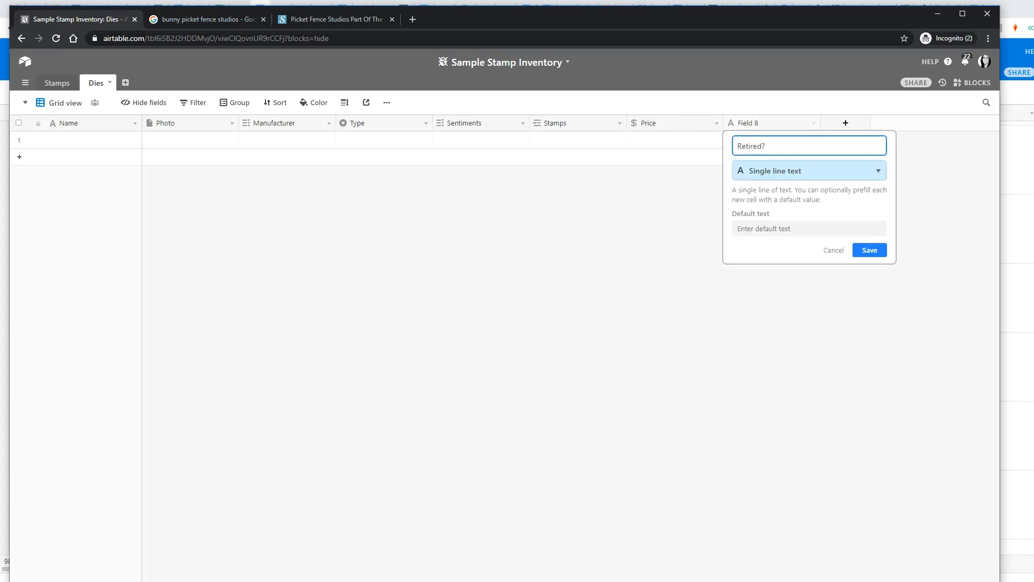
click(809, 171)
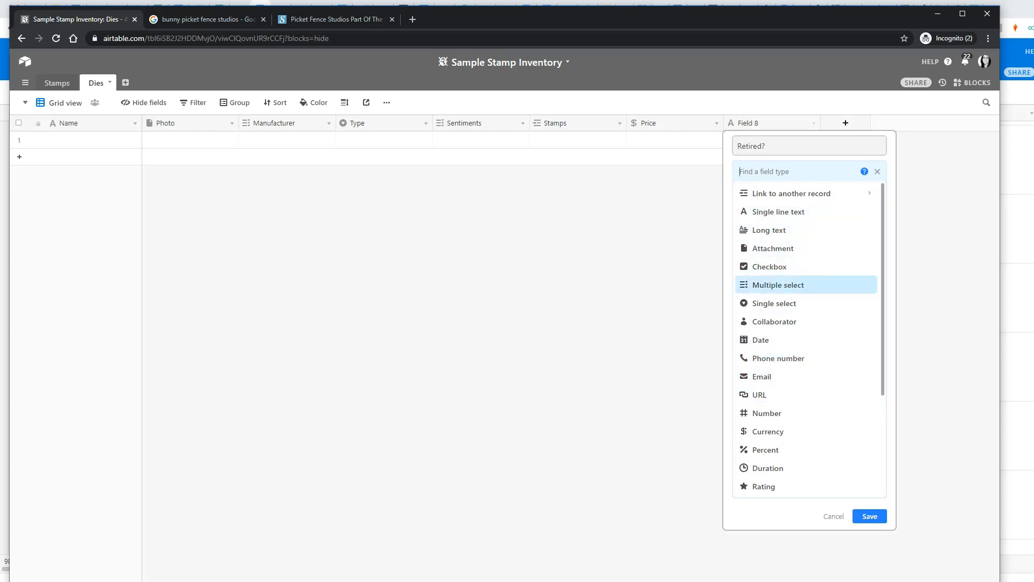
click(774, 304)
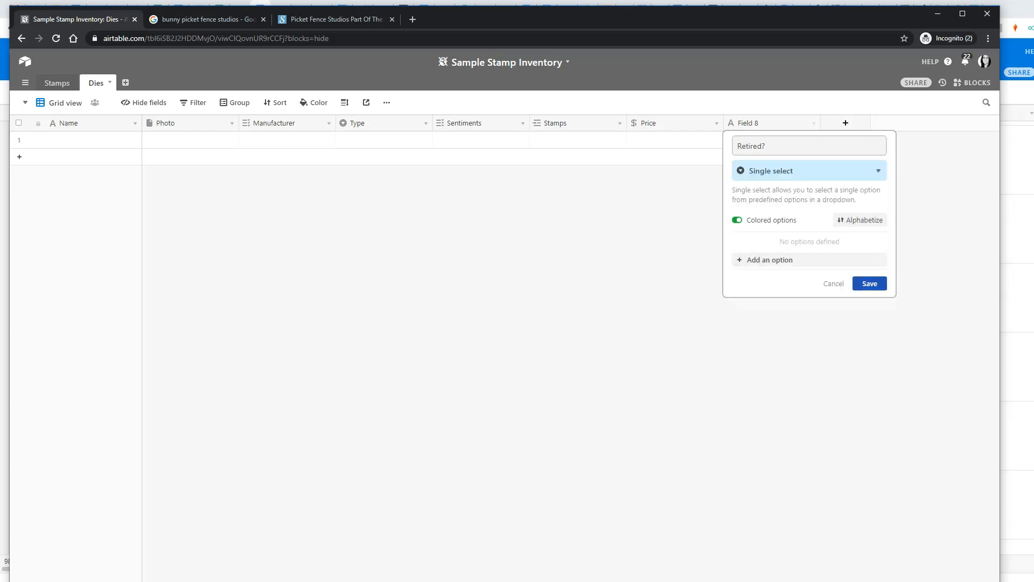
click(870, 283)
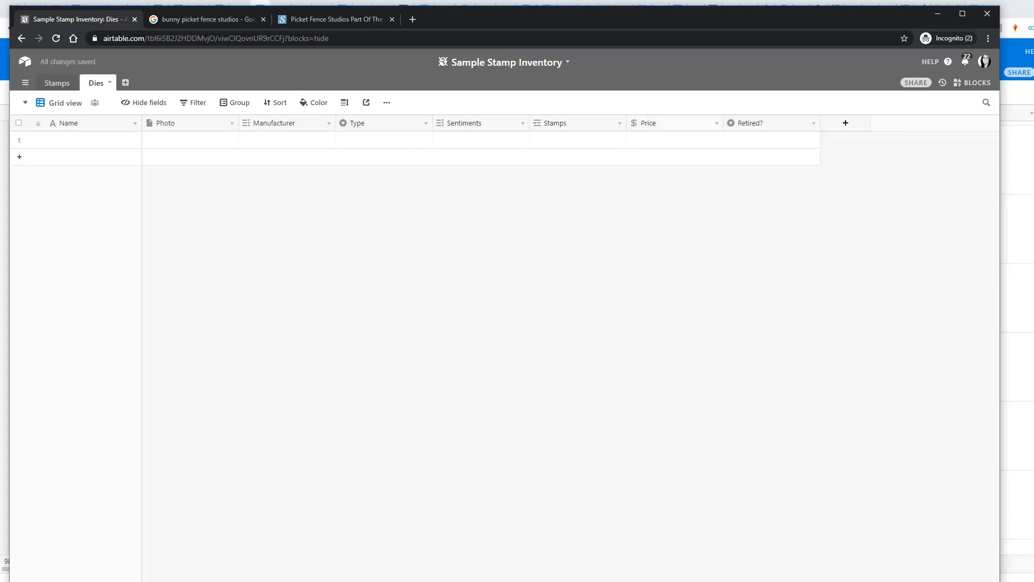
Name the first record in the Dies table Happy Bunny
click(94, 140)
text(Happy Bunny)
key(Tab)
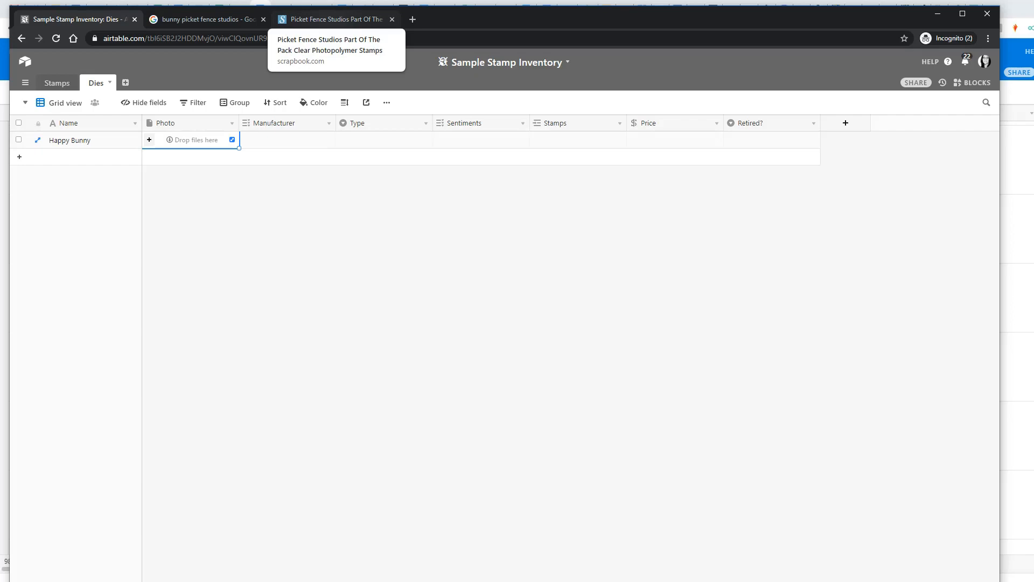
Go to the Picket Fence Studios site (pfstamps.com) in the scrapbook.com tab and open the One Hot Chick Coordinating Die product
click(332, 18)
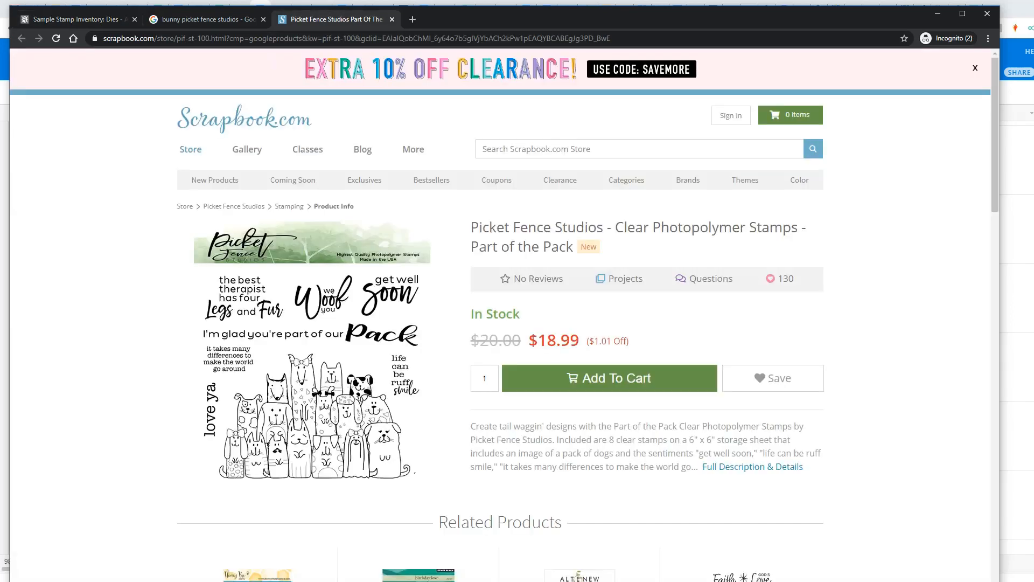
click(237, 38)
text(p)
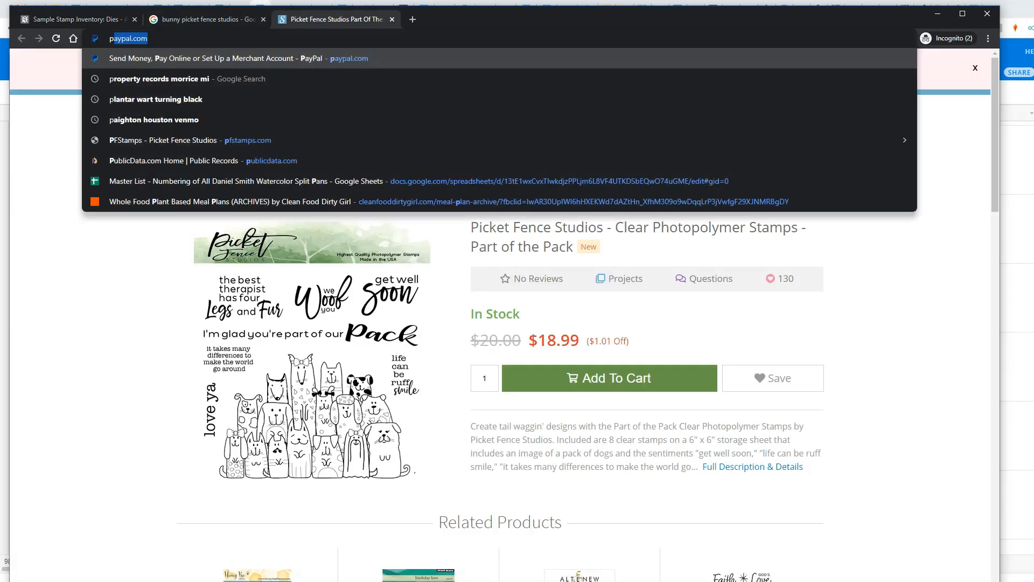
text(fs)
key(Return)
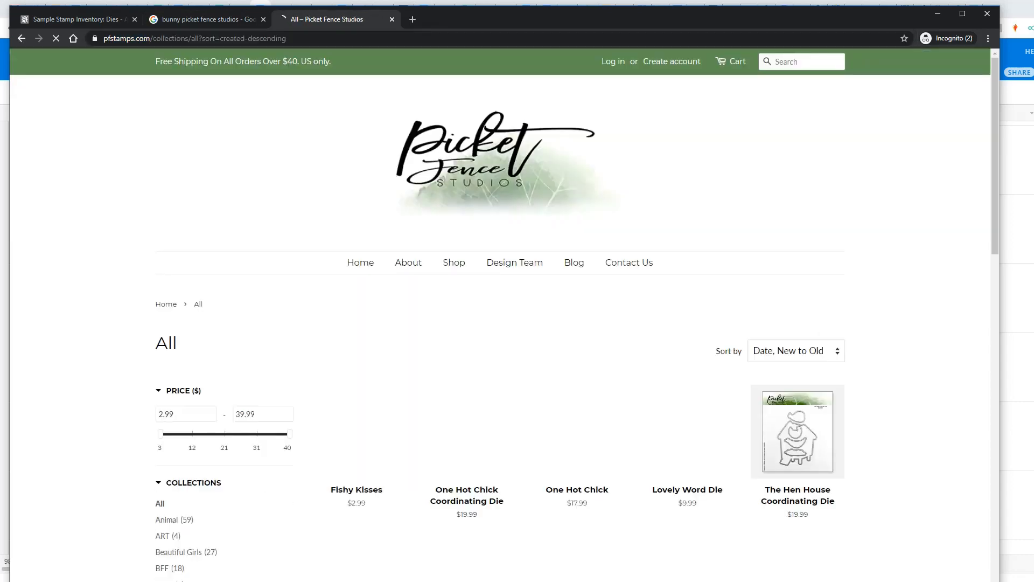
click(466, 425)
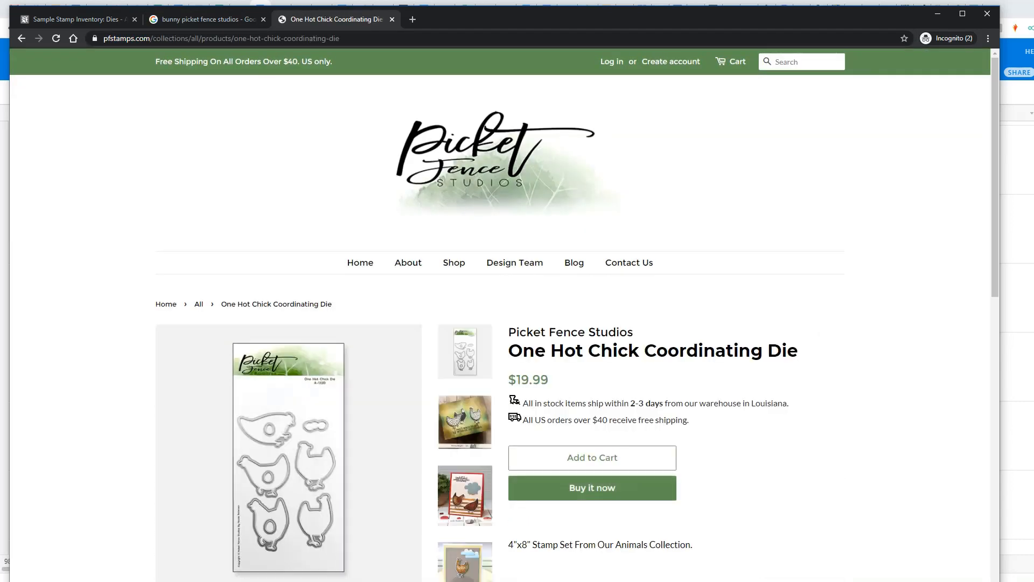
Copy the die's product image address and upload it from that URL as the Happy Bunny record's Photo attachment in Airtable
right_click(323, 425)
click(365, 472)
click(75, 19)
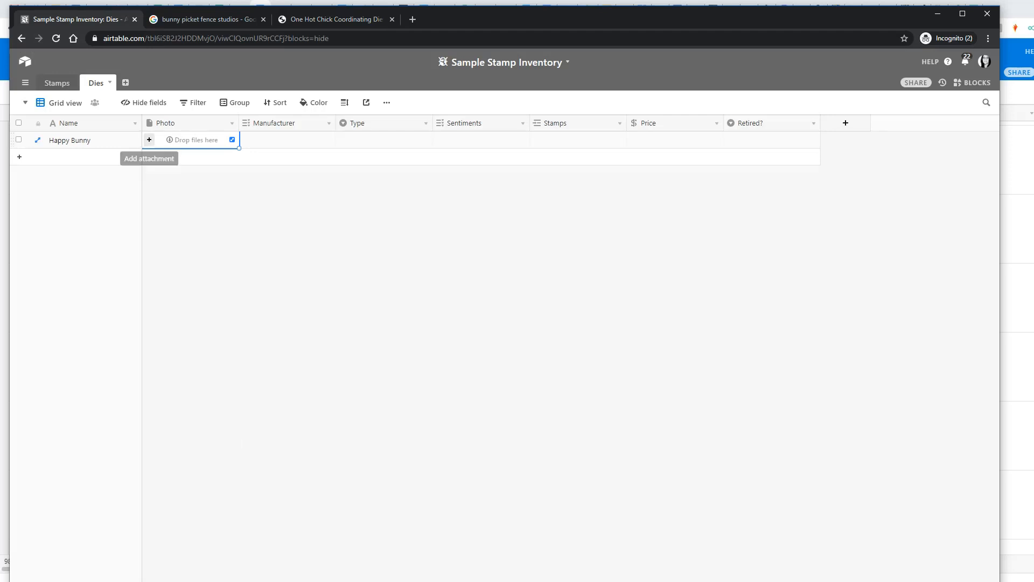
click(149, 140)
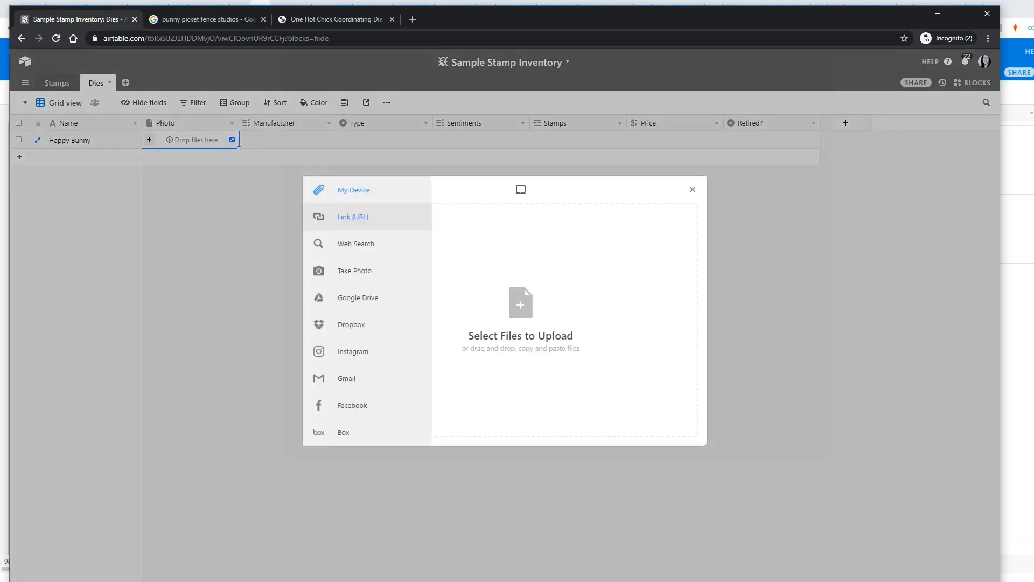
click(318, 217)
key(ctrl+v)
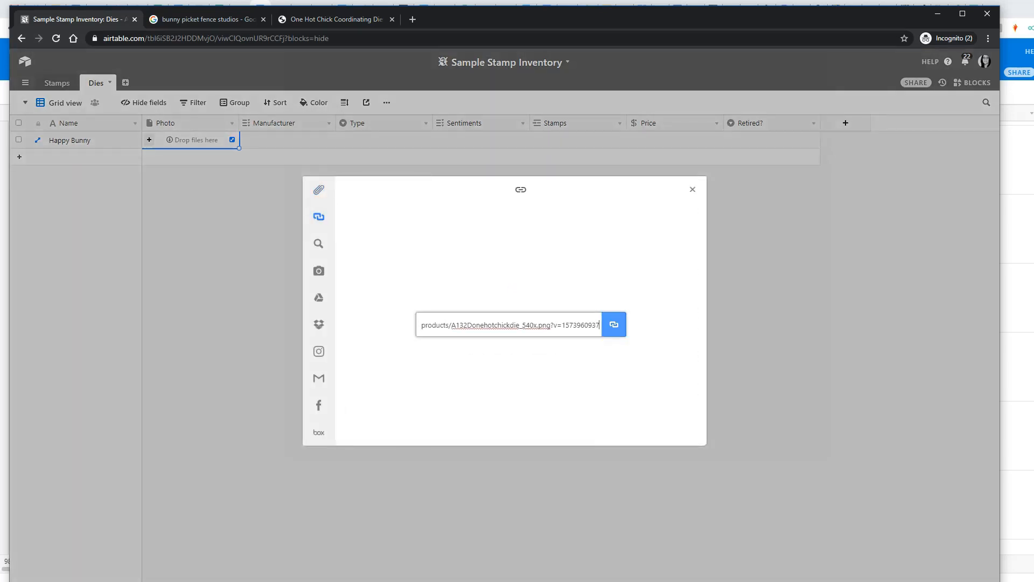
key(Return)
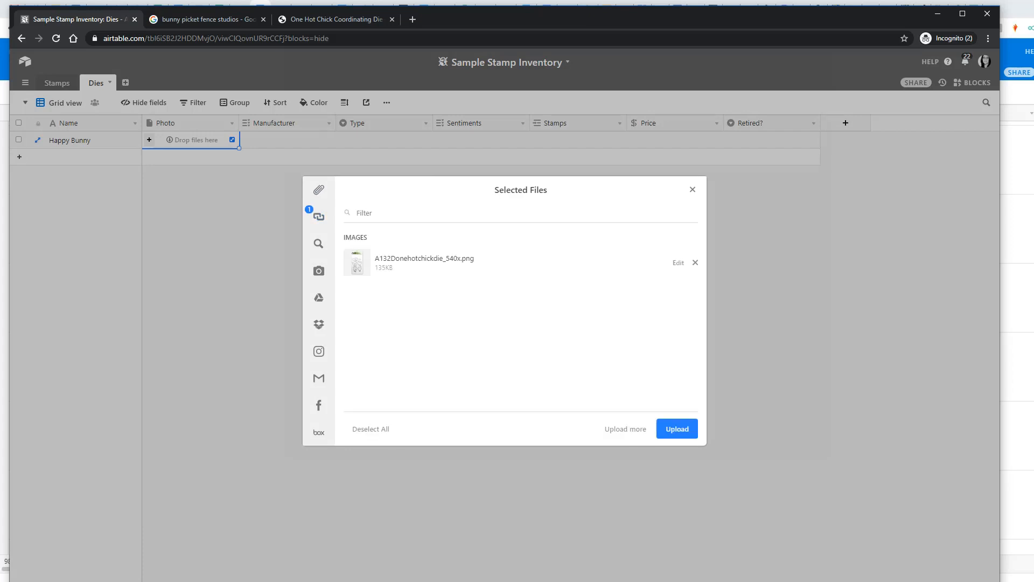
click(677, 429)
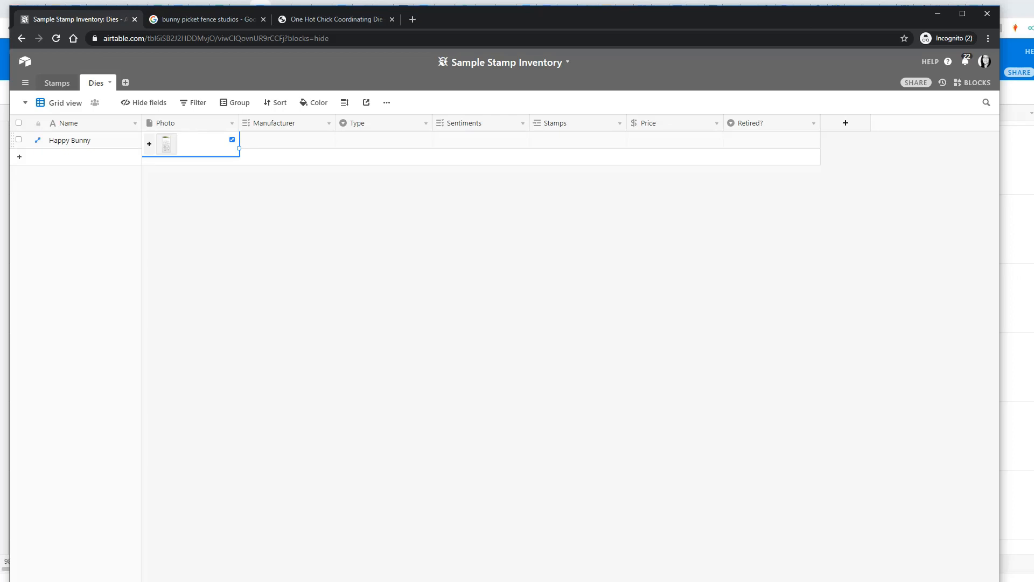
Try to enter Picket Fence Studios as a new Manufacturer option for the Happy Bunny die
click(287, 140)
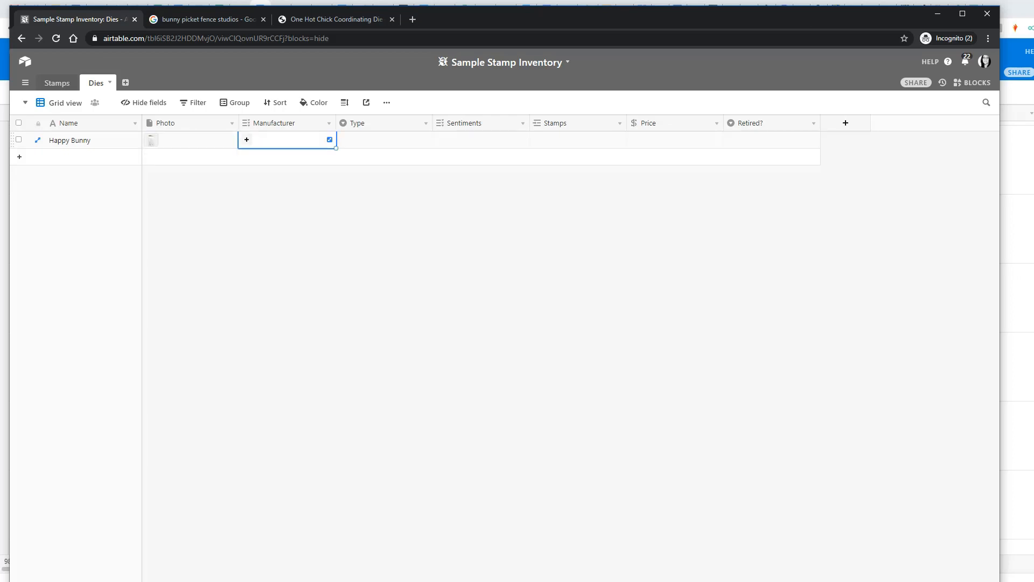
key(Return)
text(picke)
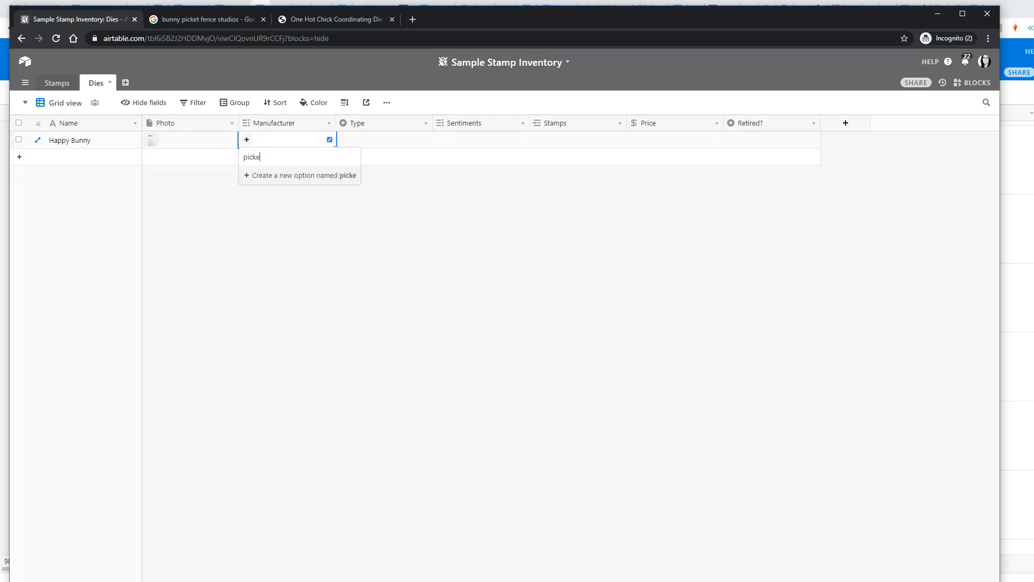
key(BackSpace)
key(BackSpace)
key(BackSpace)
key(BackSpace)
key(BackSpace)
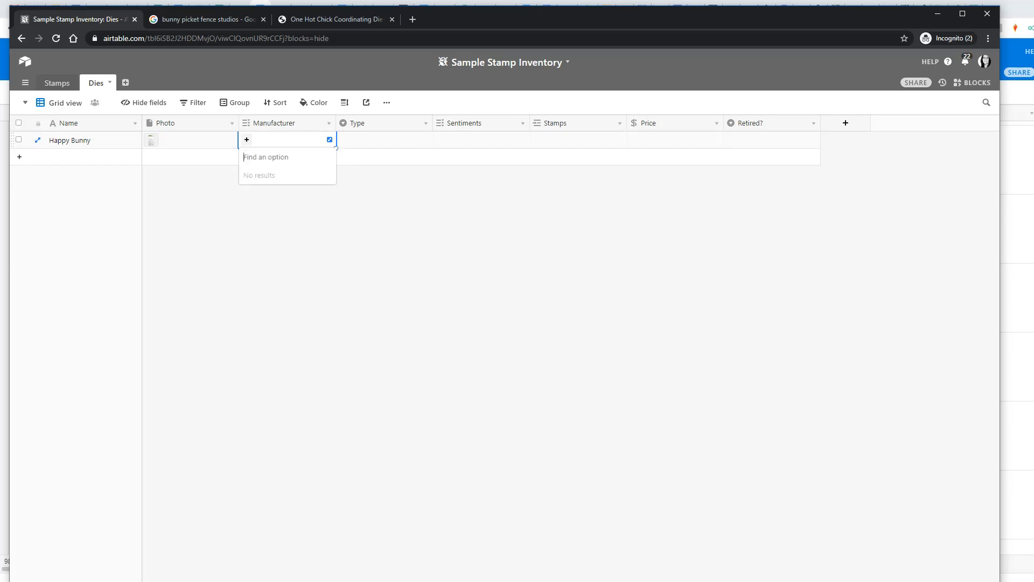
text(Picket Fenc)
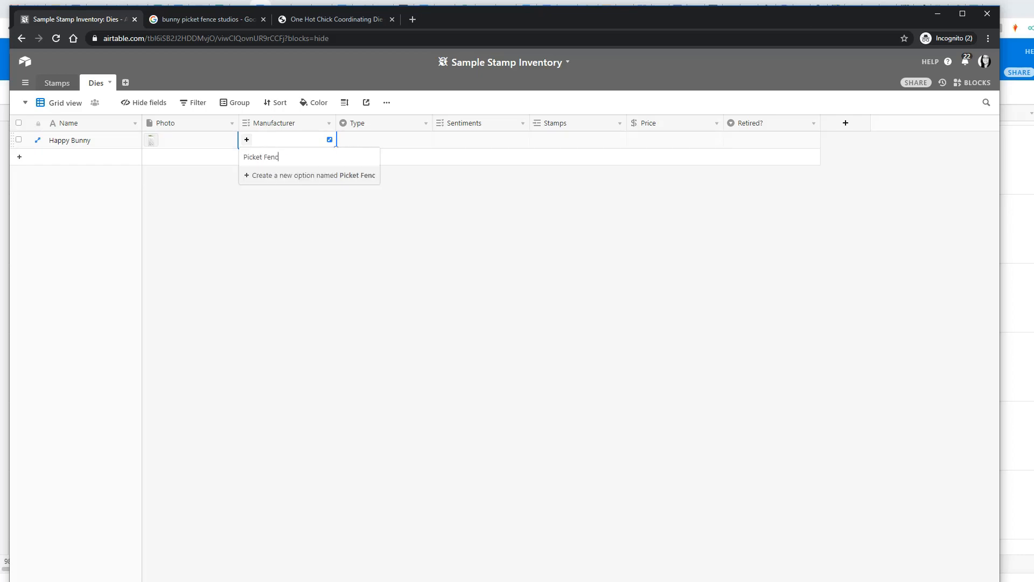
text(e Studios)
key(Tab)
Create a new Type option named Matches Stamp Set and assign it to the Happy Bunny die
key(Return)
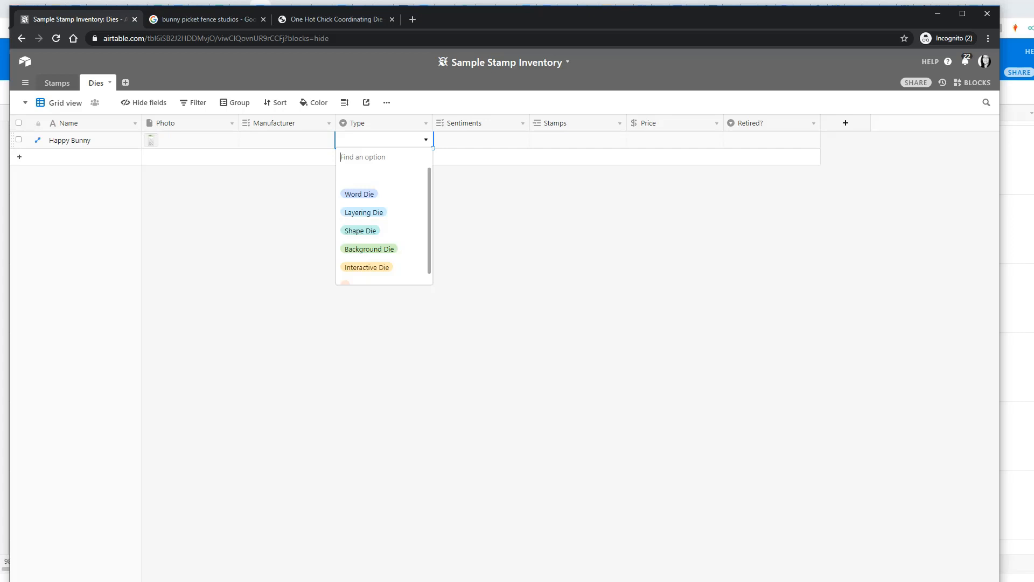
text(Matches S)
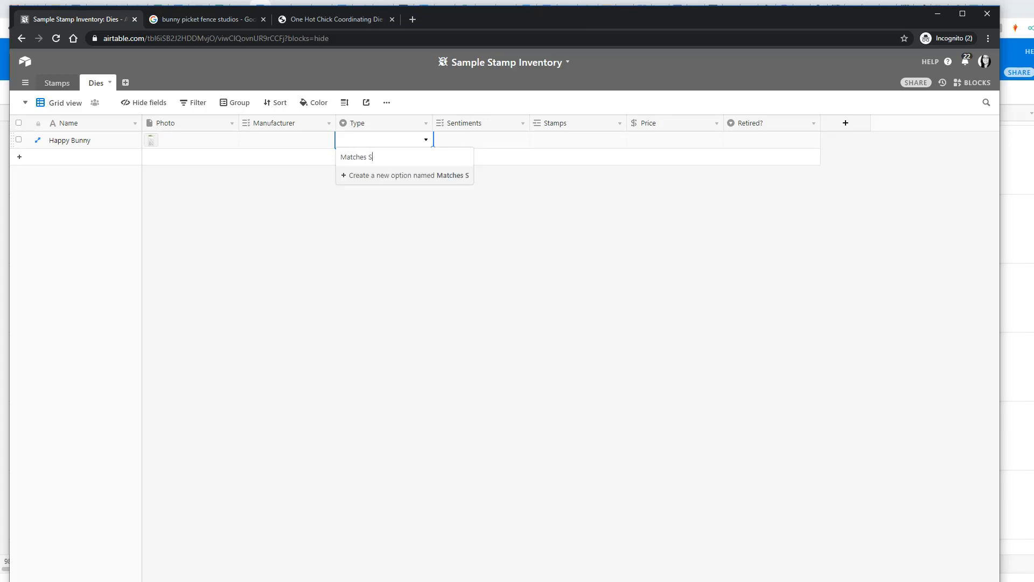
text(tamp Set)
key(Return)
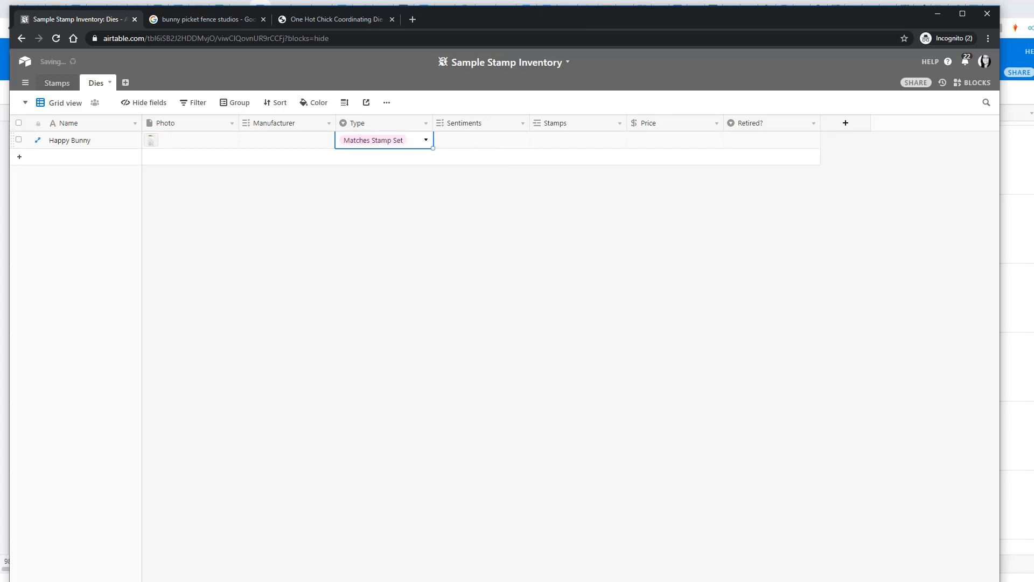
Leave Sentiments empty and link the Happy Bunny stamp record in the die's Stamps field
key(Tab)
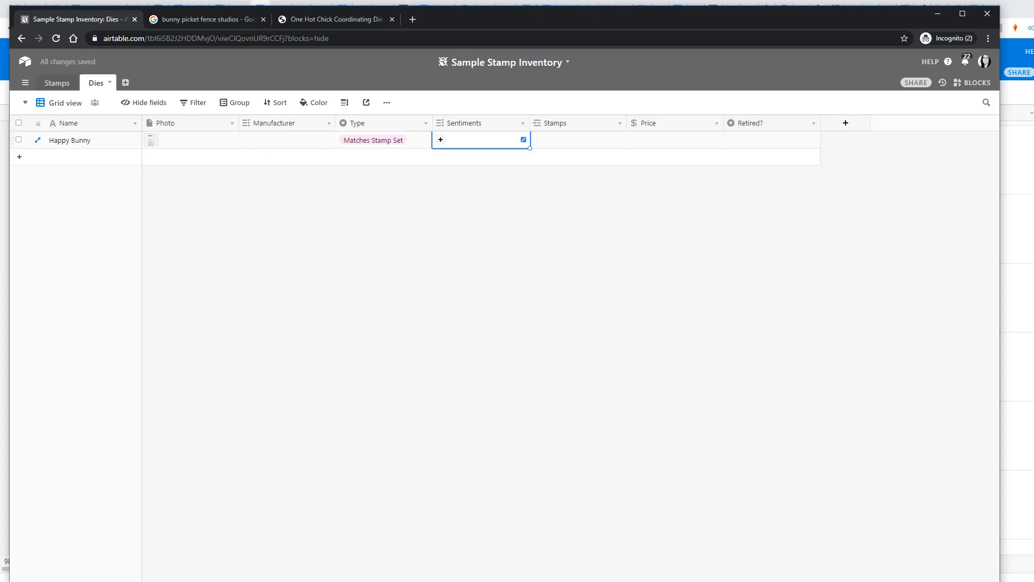
key(Tab)
key(Return)
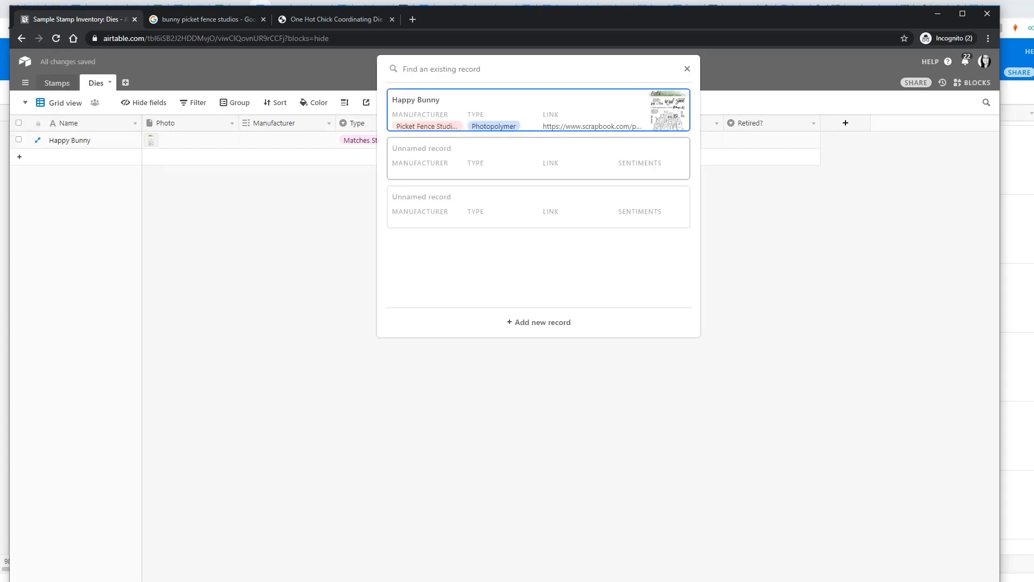
key(Return)
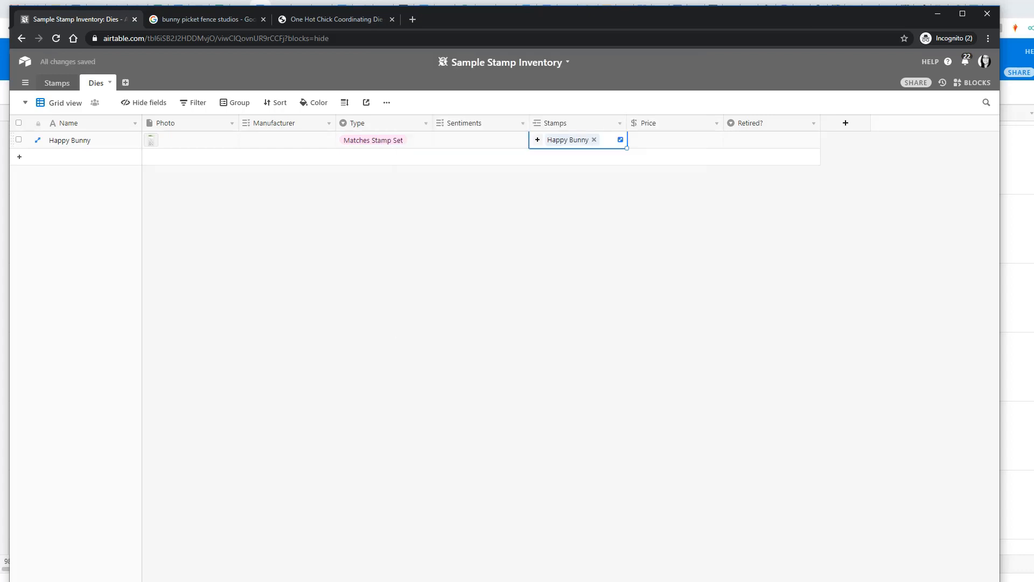
Set the Happy Bunny die's Price to $10.00 and leave its Retired? field empty
key(Tab)
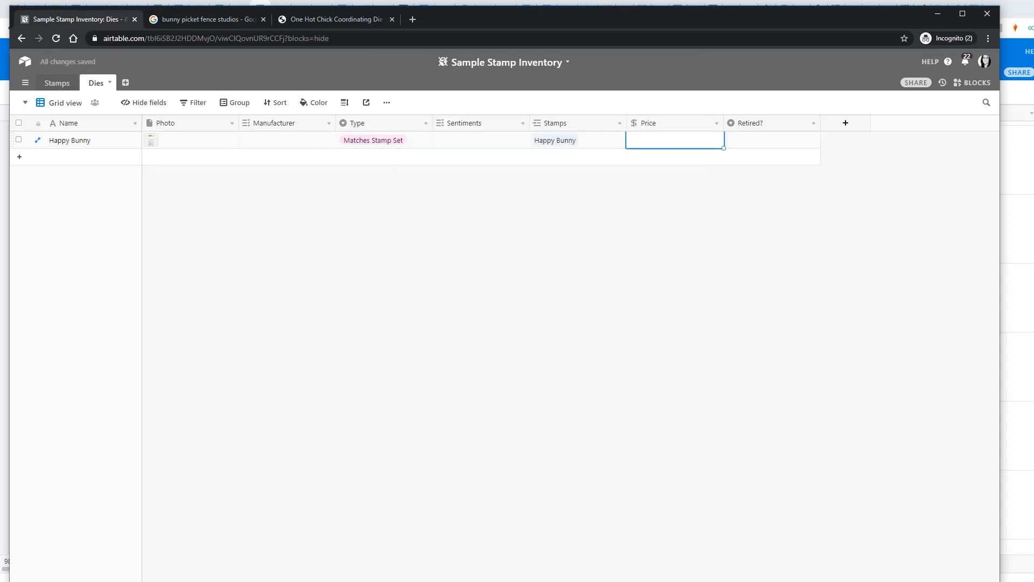
text(10.00)
key(Tab)
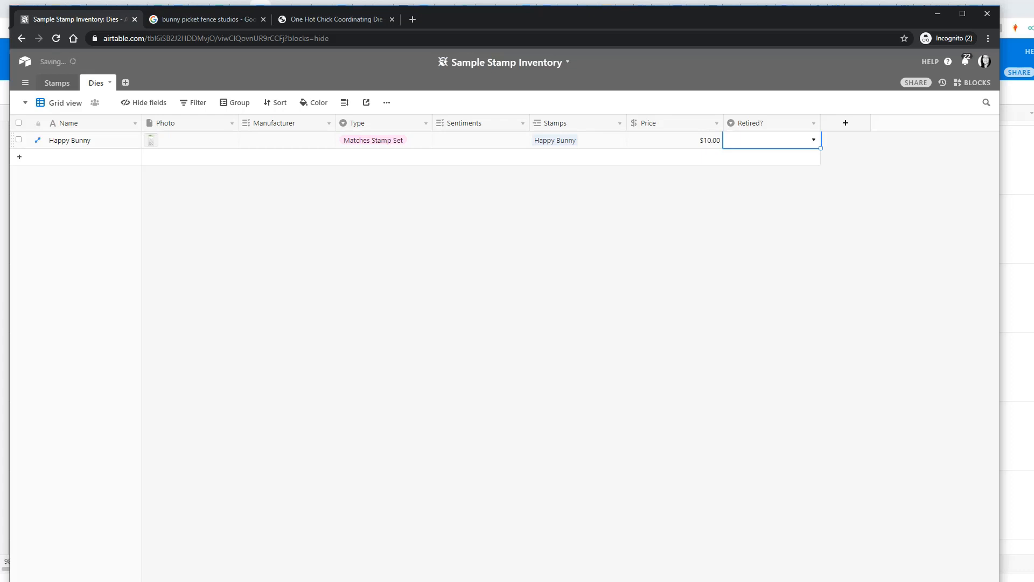
key(Escape)
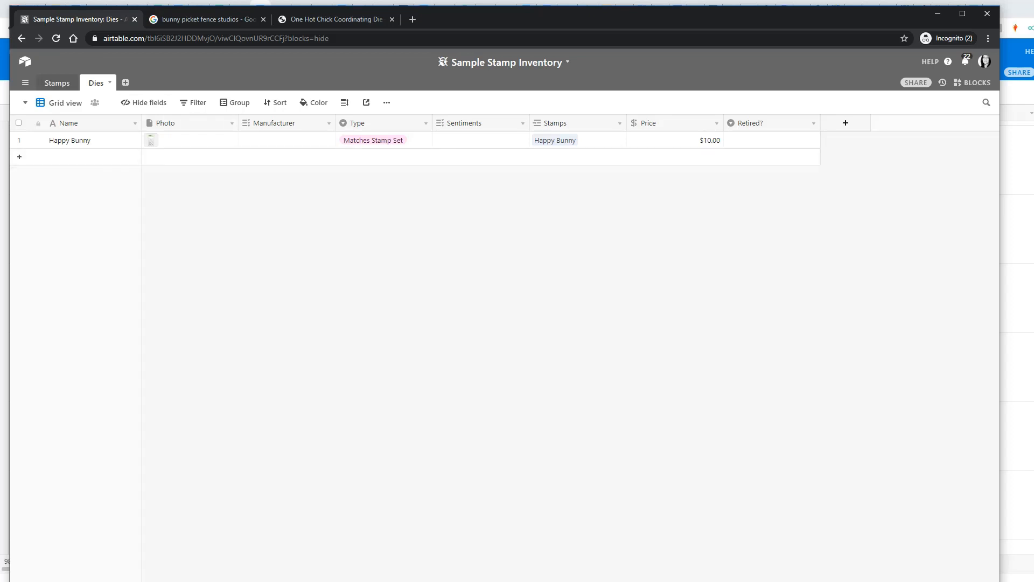
Open the sample base's Stamps table and choose a field to group its records by
click(57, 83)
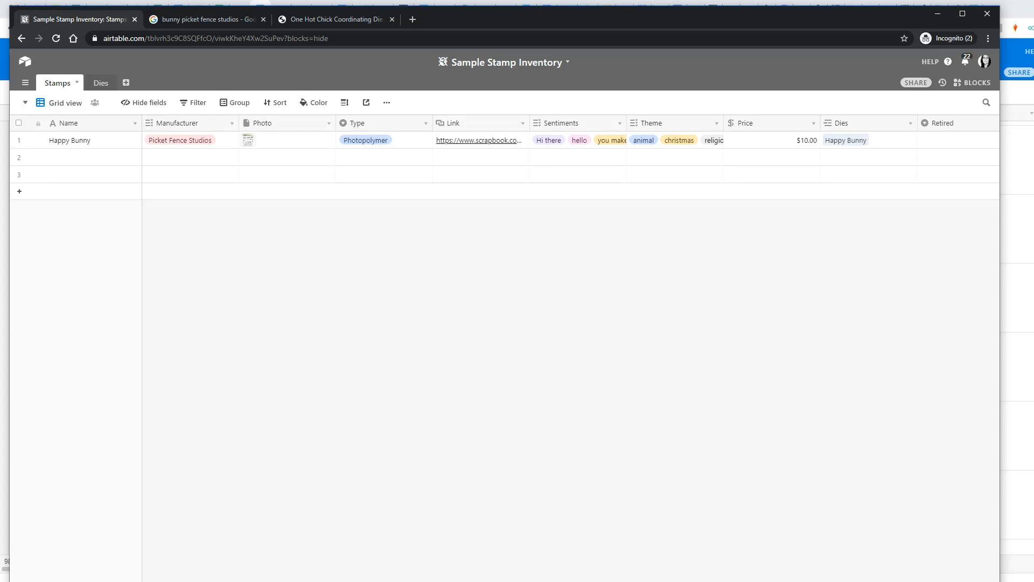
click(235, 103)
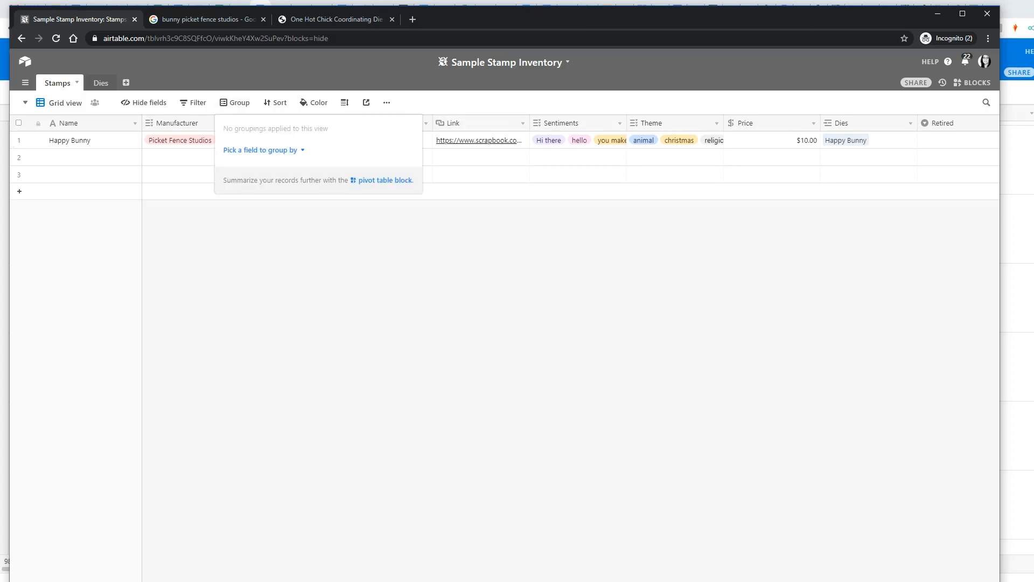
click(260, 150)
click(253, 203)
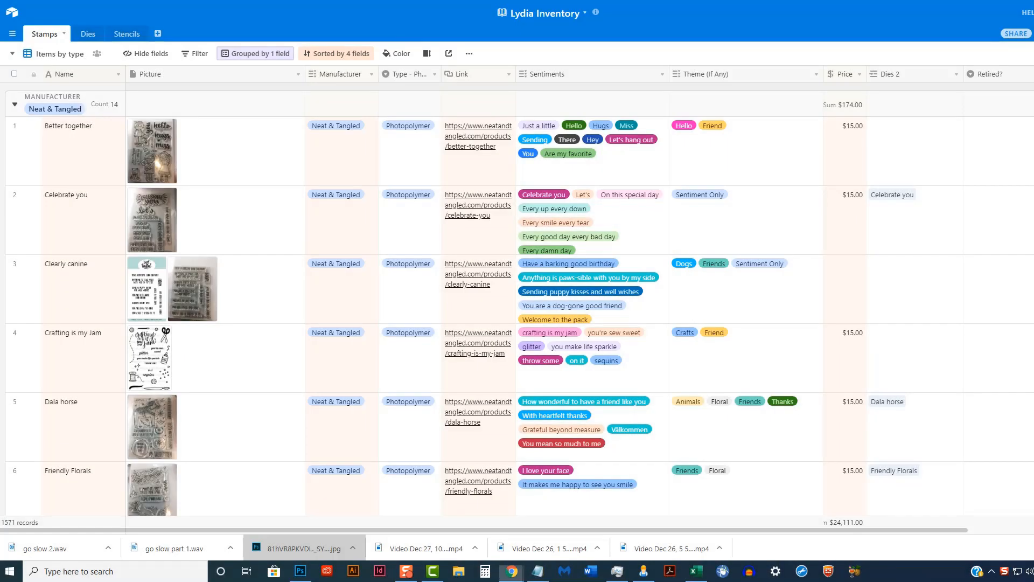
In the full inventory base's Stamps table, check the grouping settings and remove the Link and Price sort levels
click(256, 53)
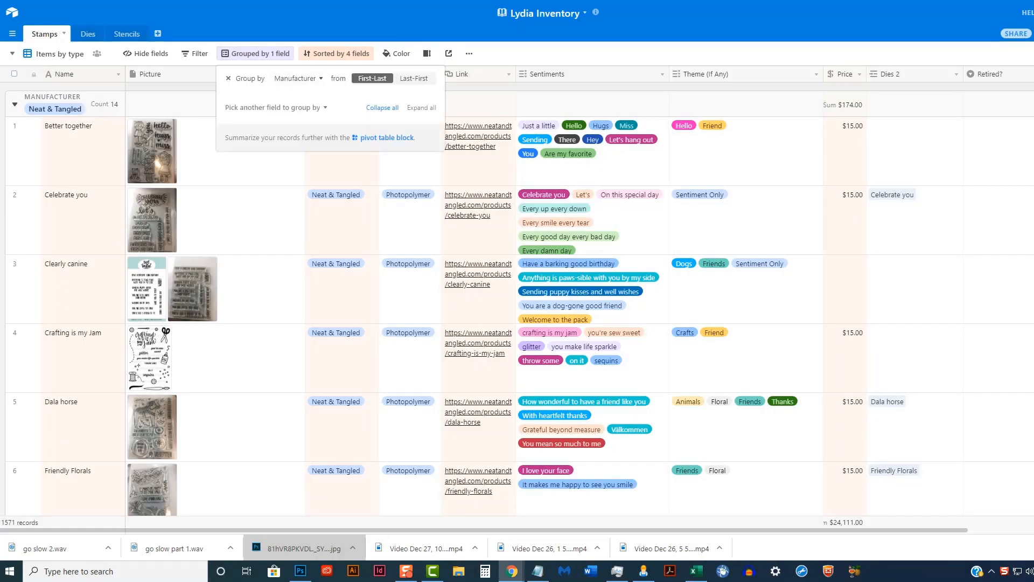
click(336, 53)
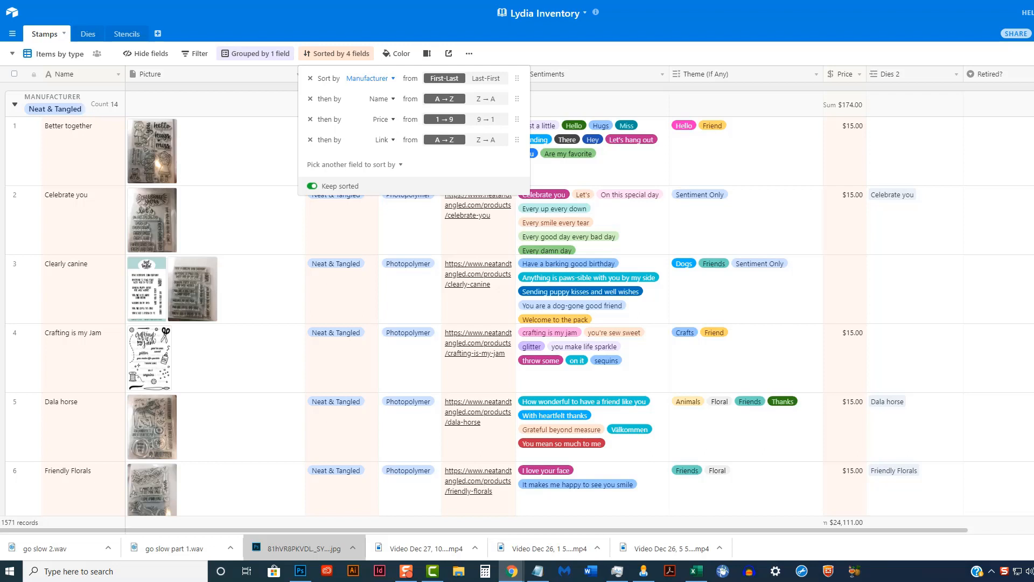
click(311, 140)
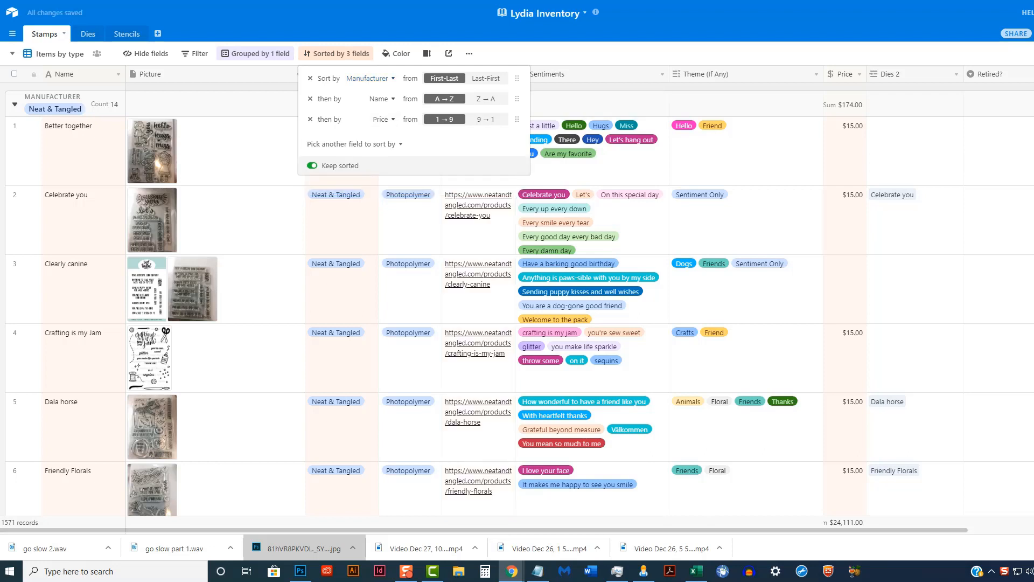
click(310, 119)
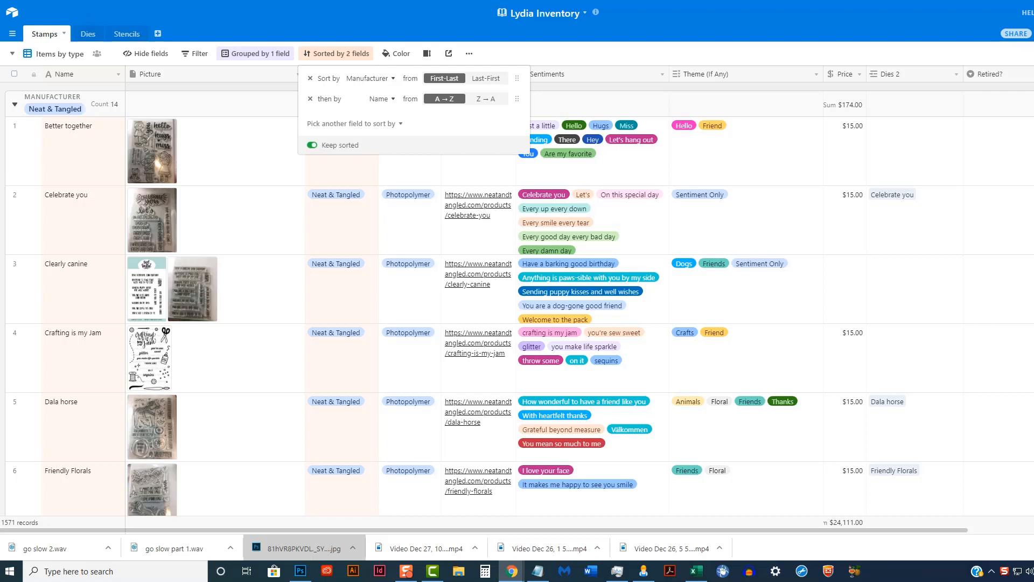
click(242, 151)
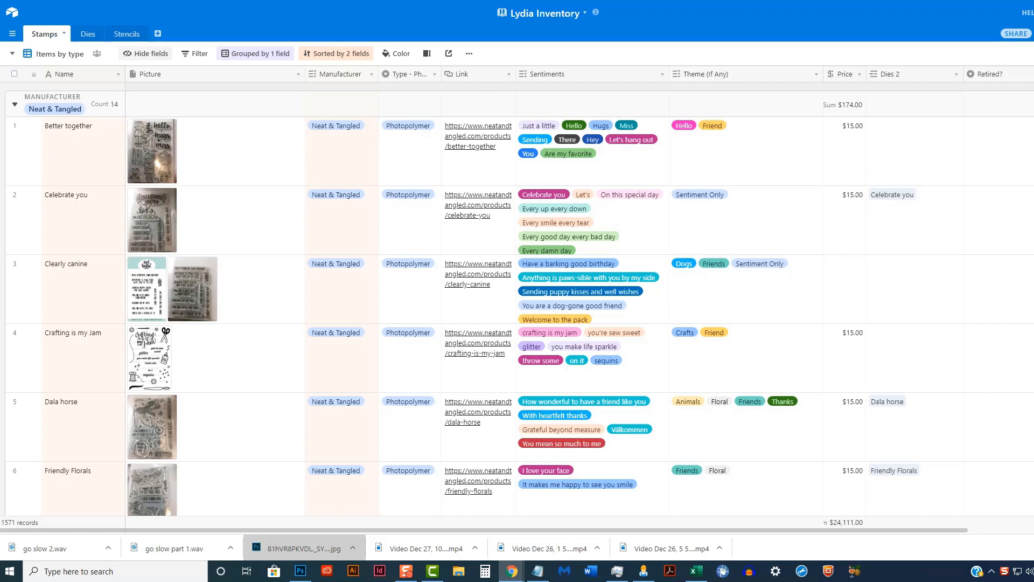
Hide the Price and Picture fields in the Items by type view
click(146, 54)
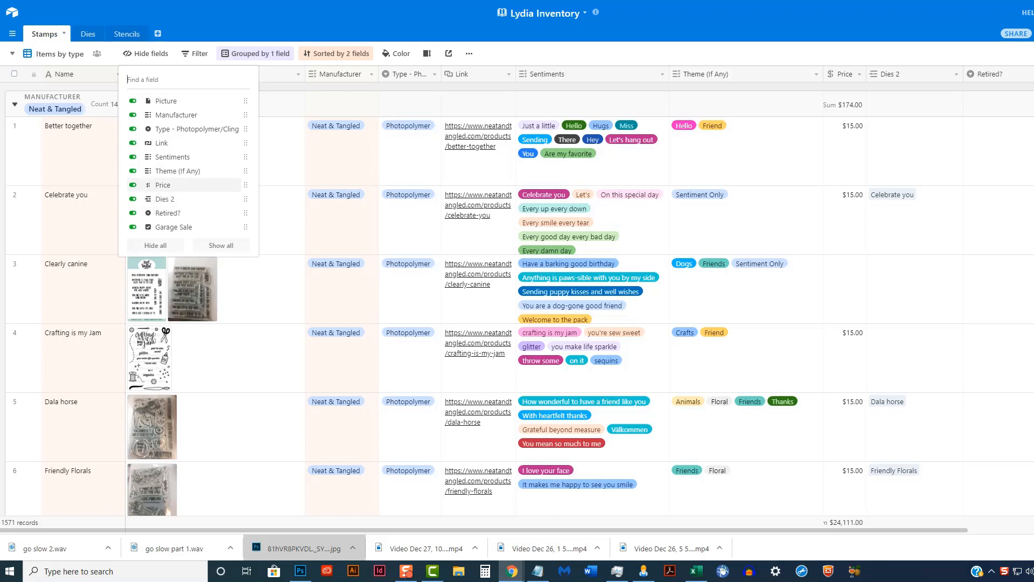
click(133, 185)
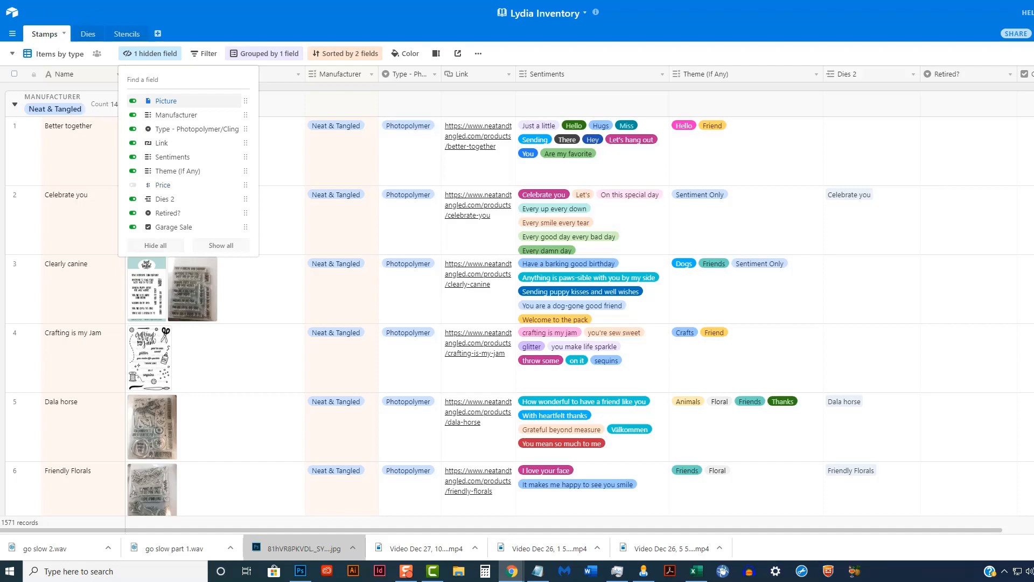
click(133, 101)
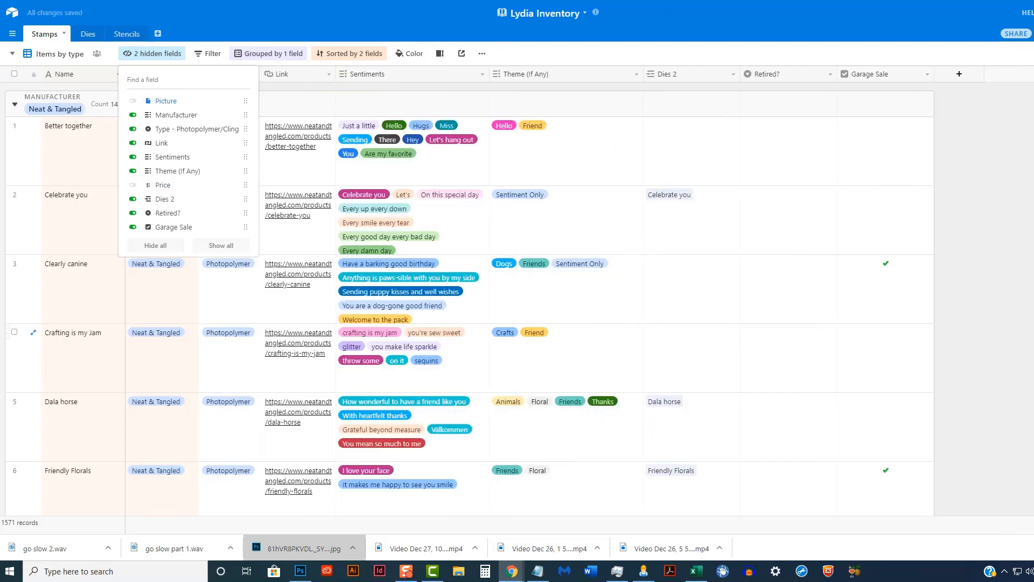
click(152, 53)
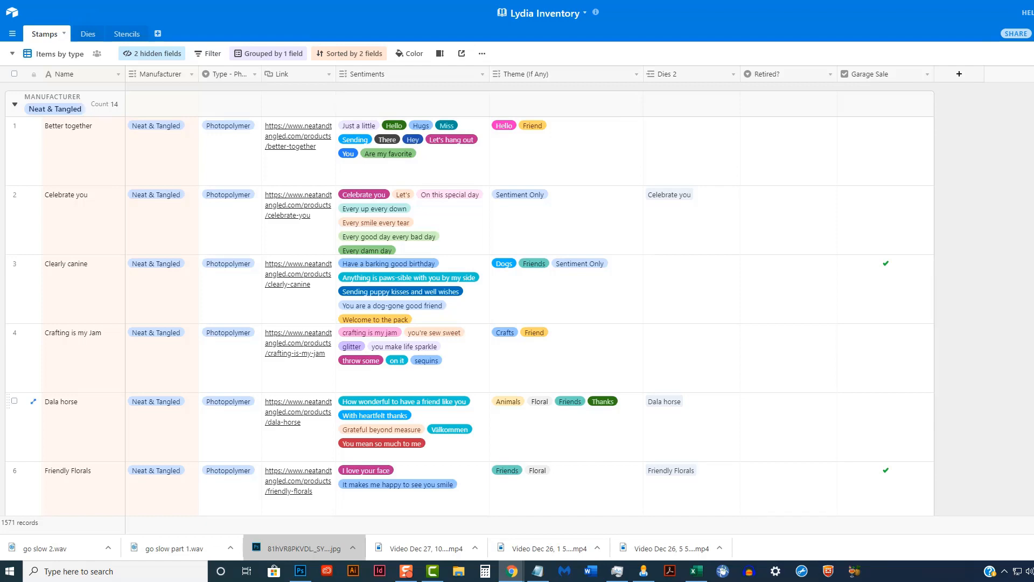
Show the Picture field again, and briefly restore the Price field before hiding it once more
click(152, 54)
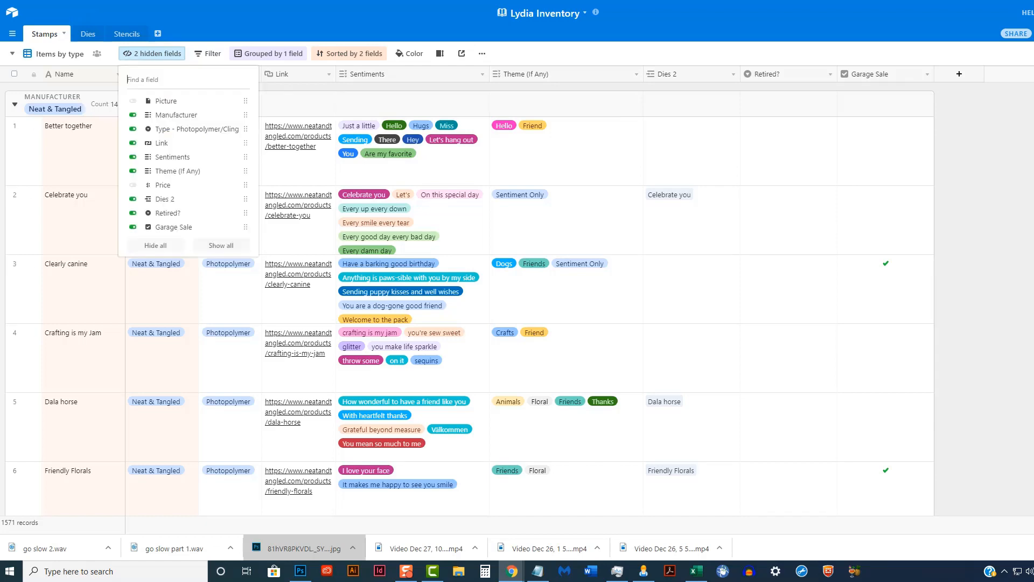
click(162, 101)
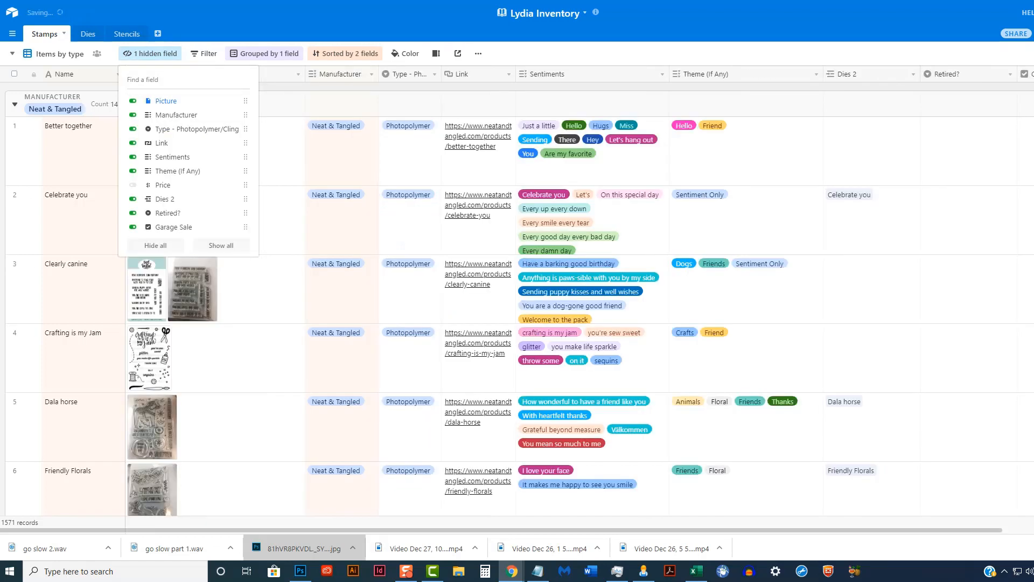
click(133, 184)
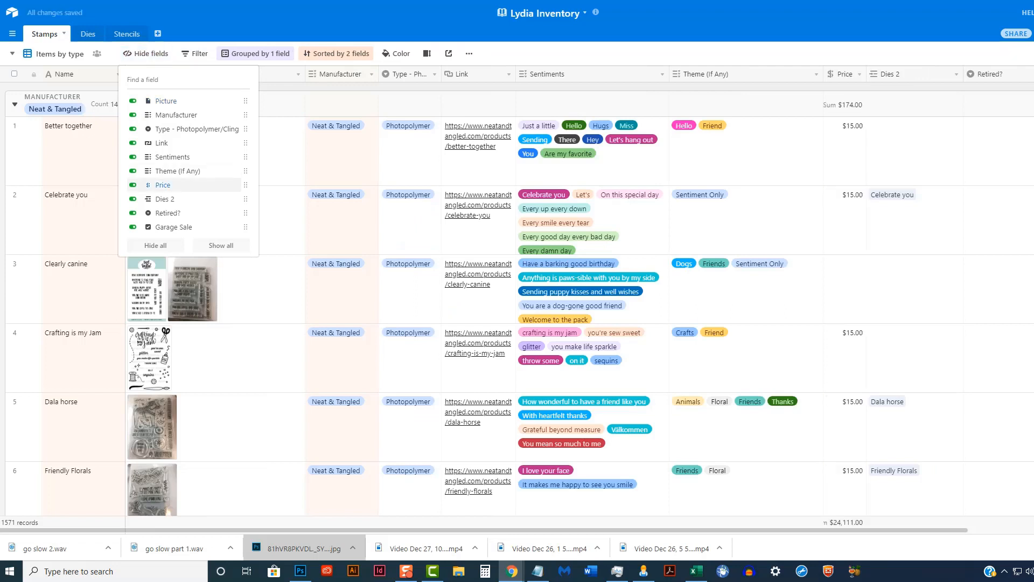
click(133, 184)
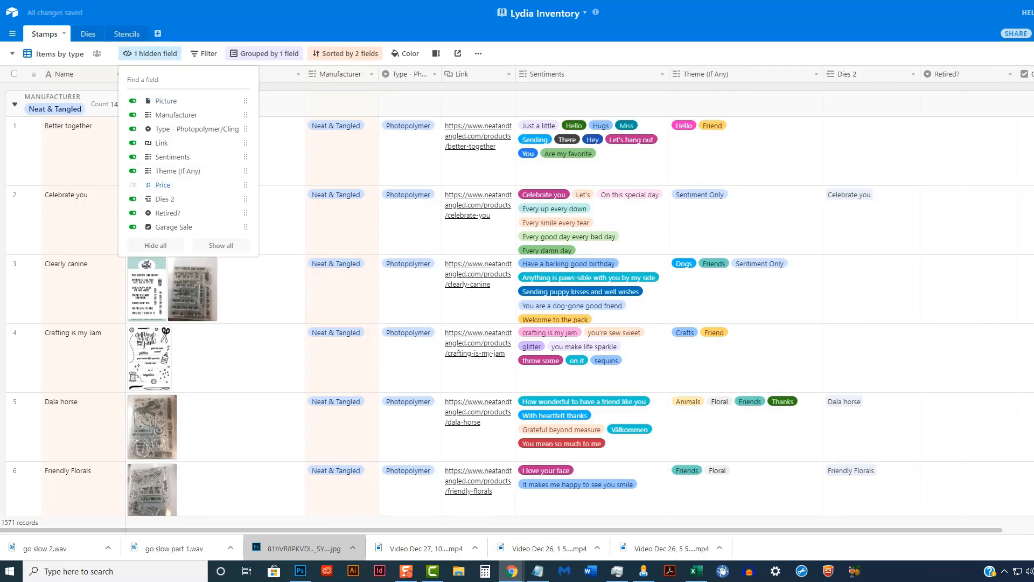
key(Escape)
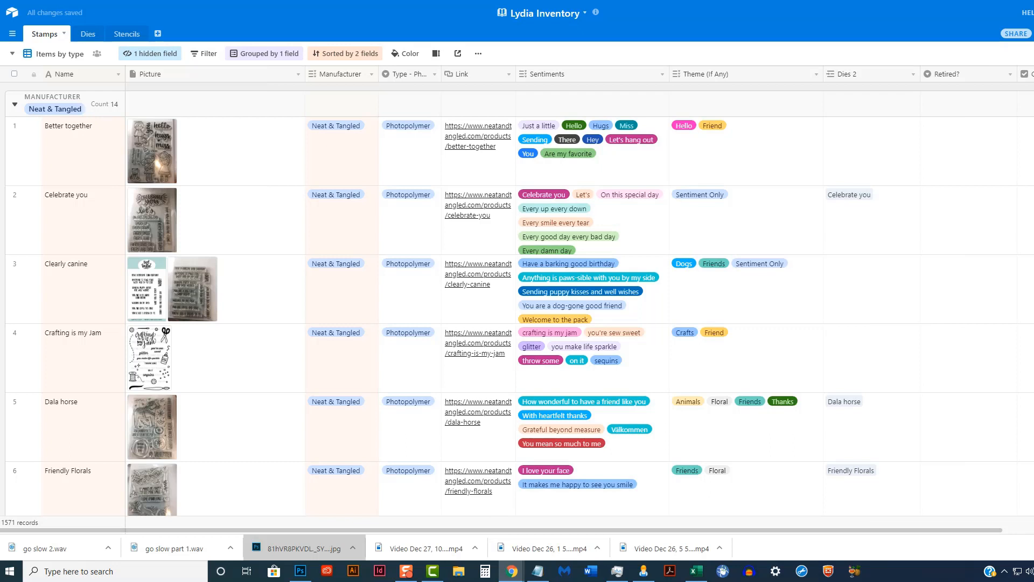